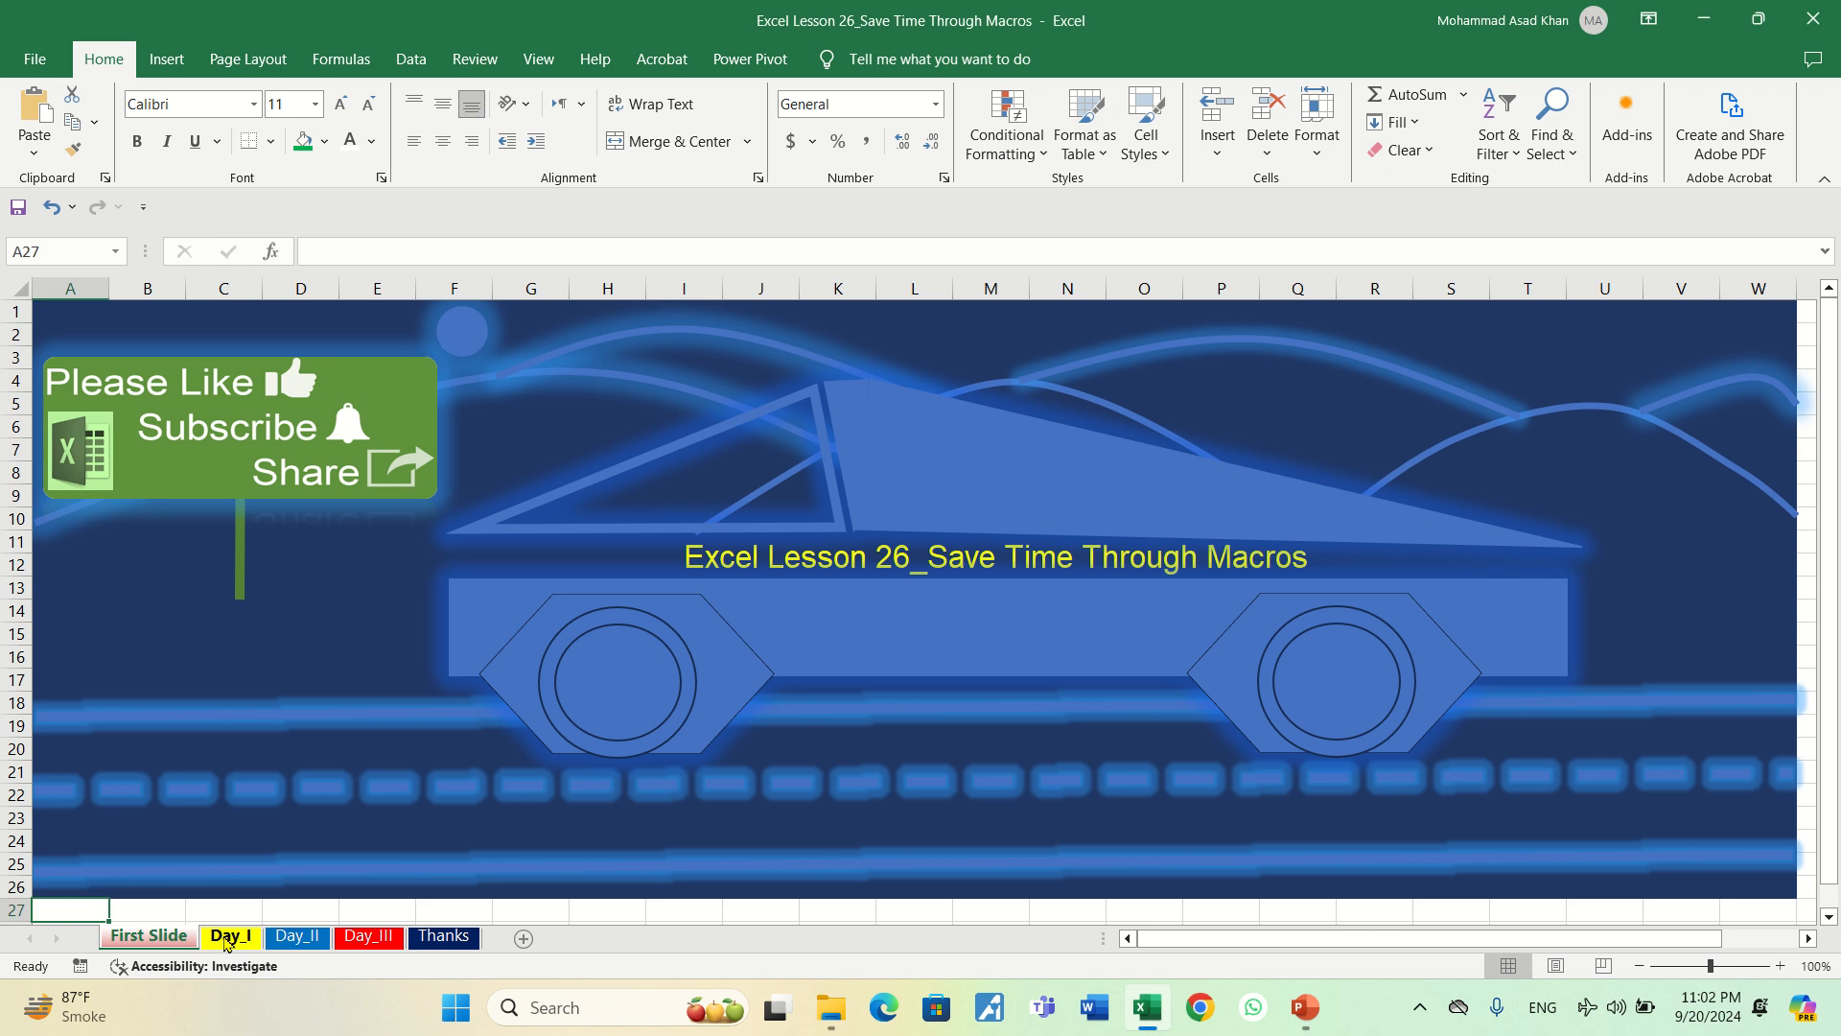
- Open the Day_I sheet and make cell A1, the Item header, the active cell
left_click(226, 937)
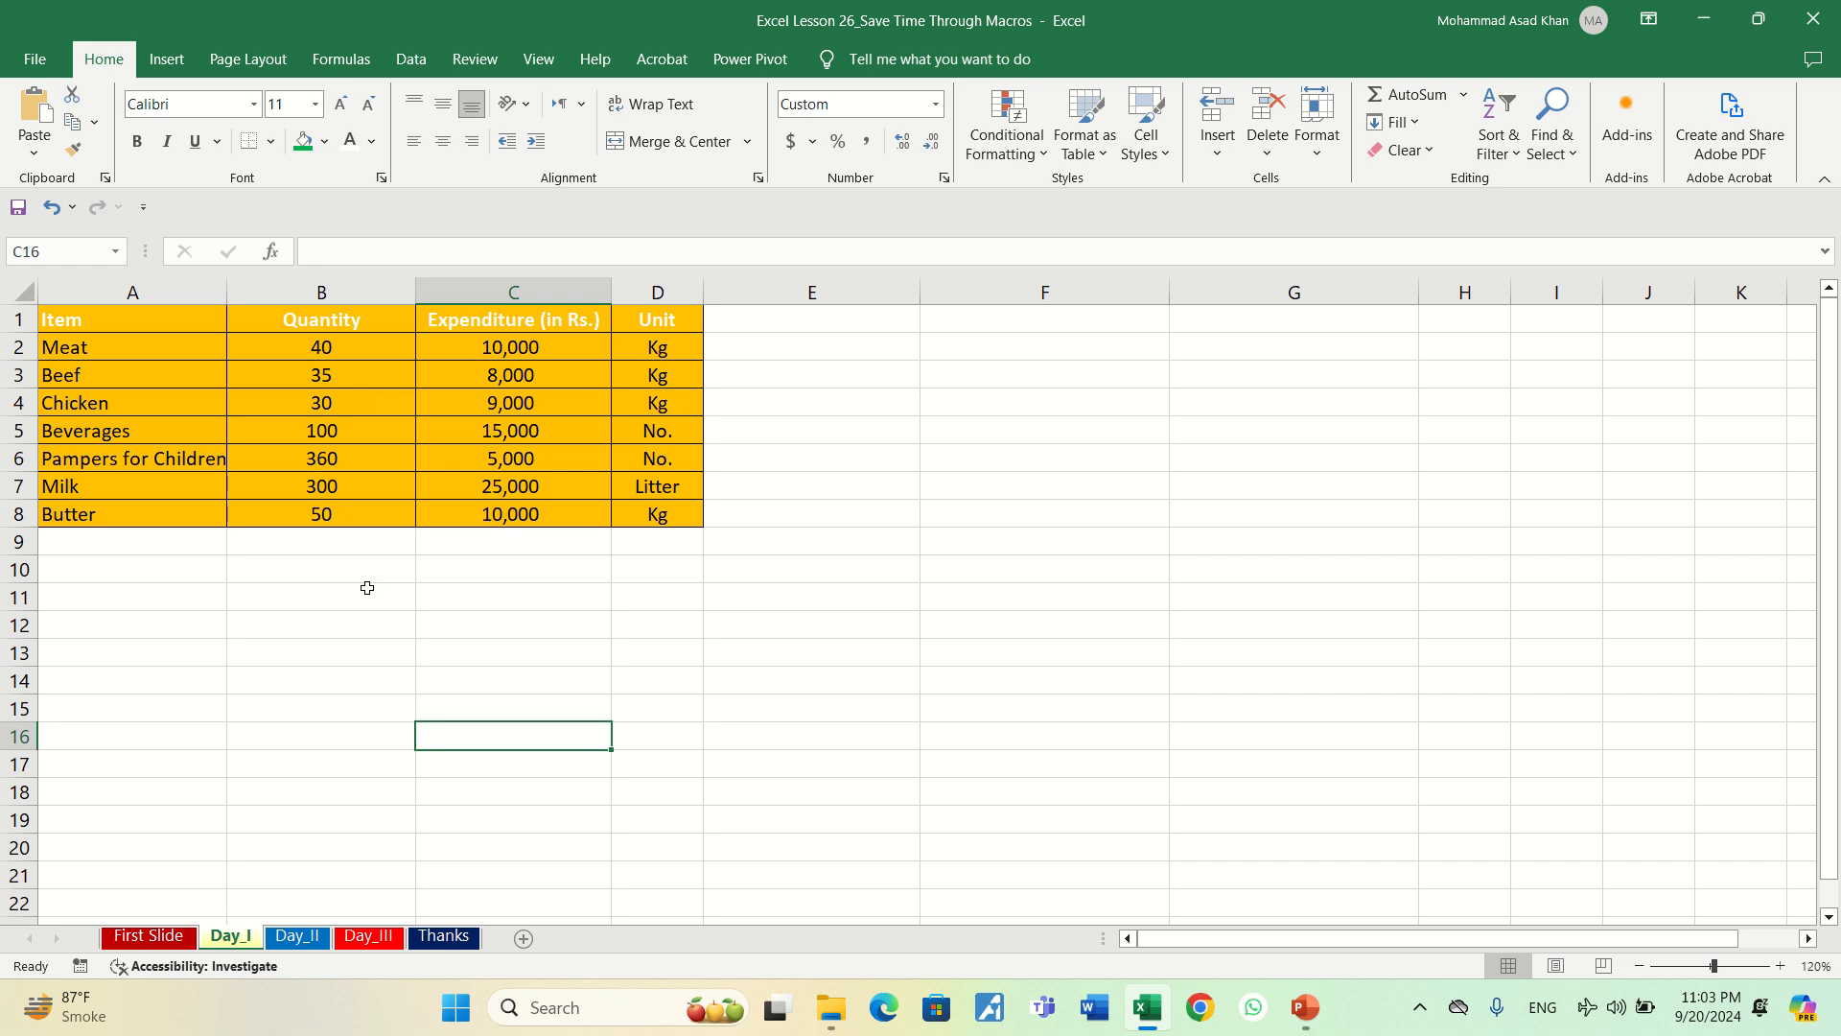
key("Up")
key("Up")
key("Up")
key("Up")
key("Up")
key("Up")
key("Up")
key("Up")
key("Up")
key("Up")
key("Up")
key("Up")
key("Up")
key("Up")
key("Up")
key("Left")
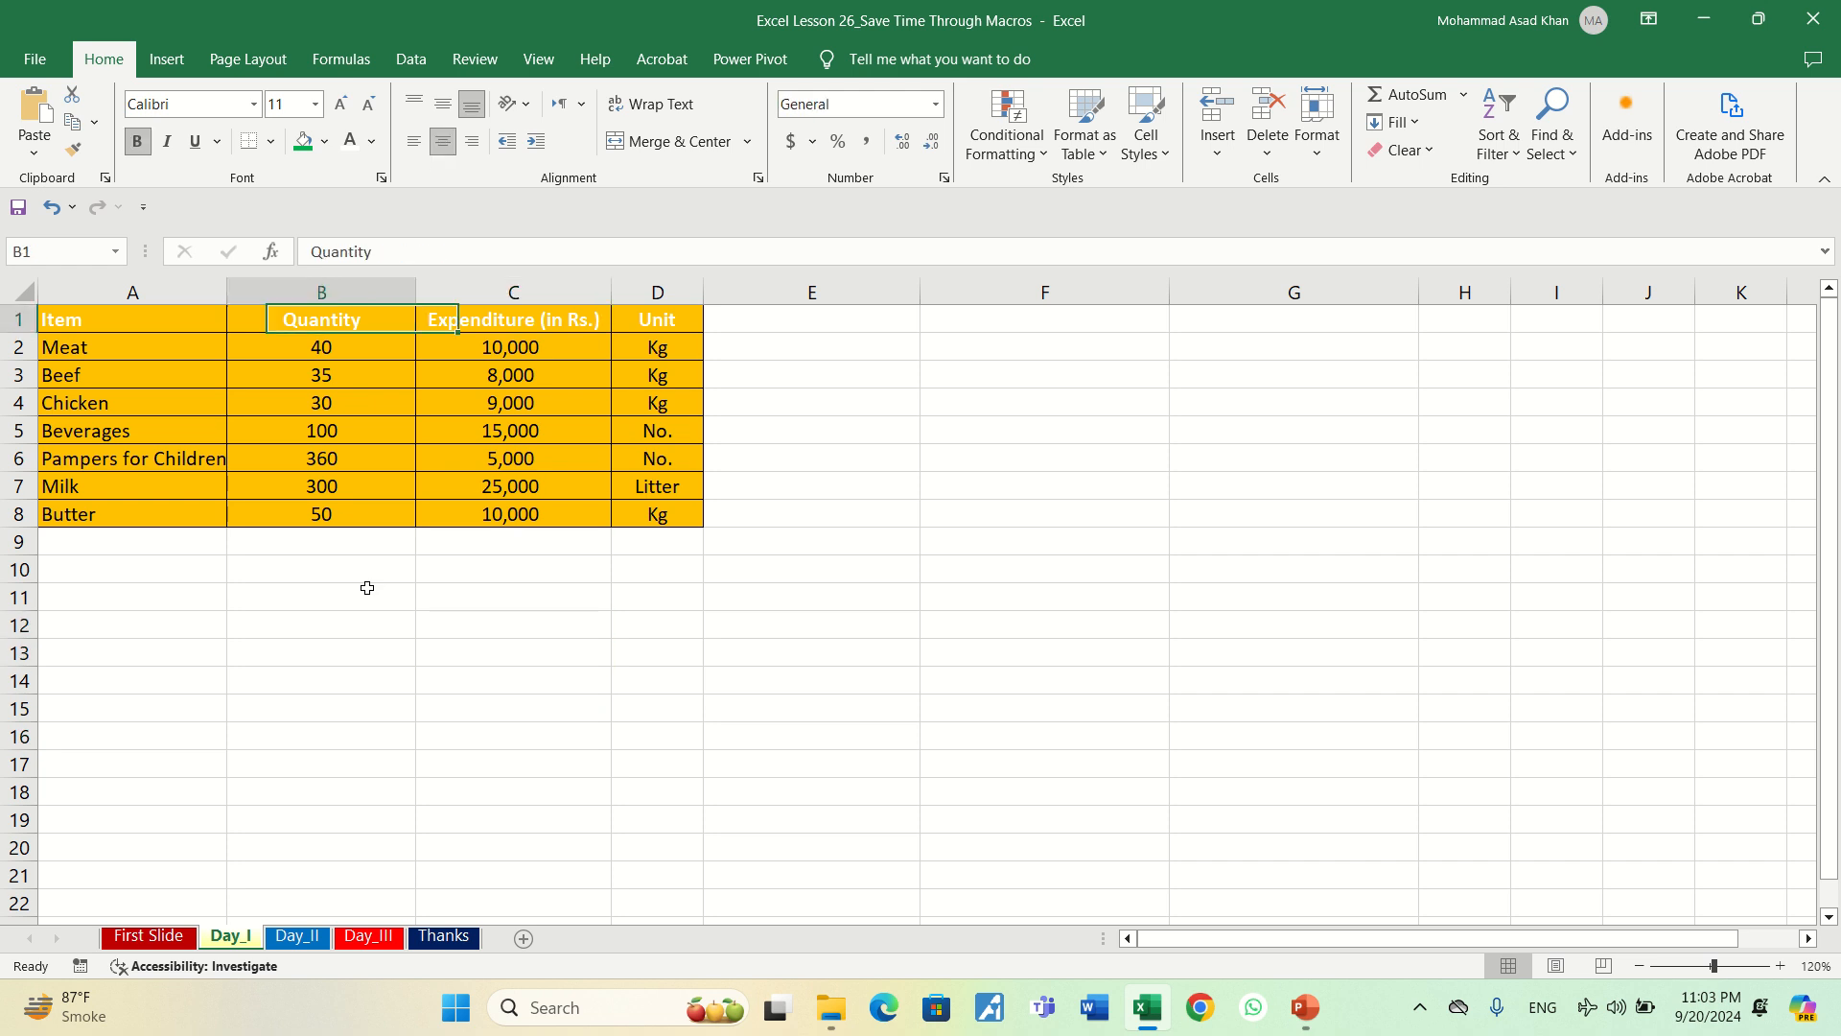
key("Left")
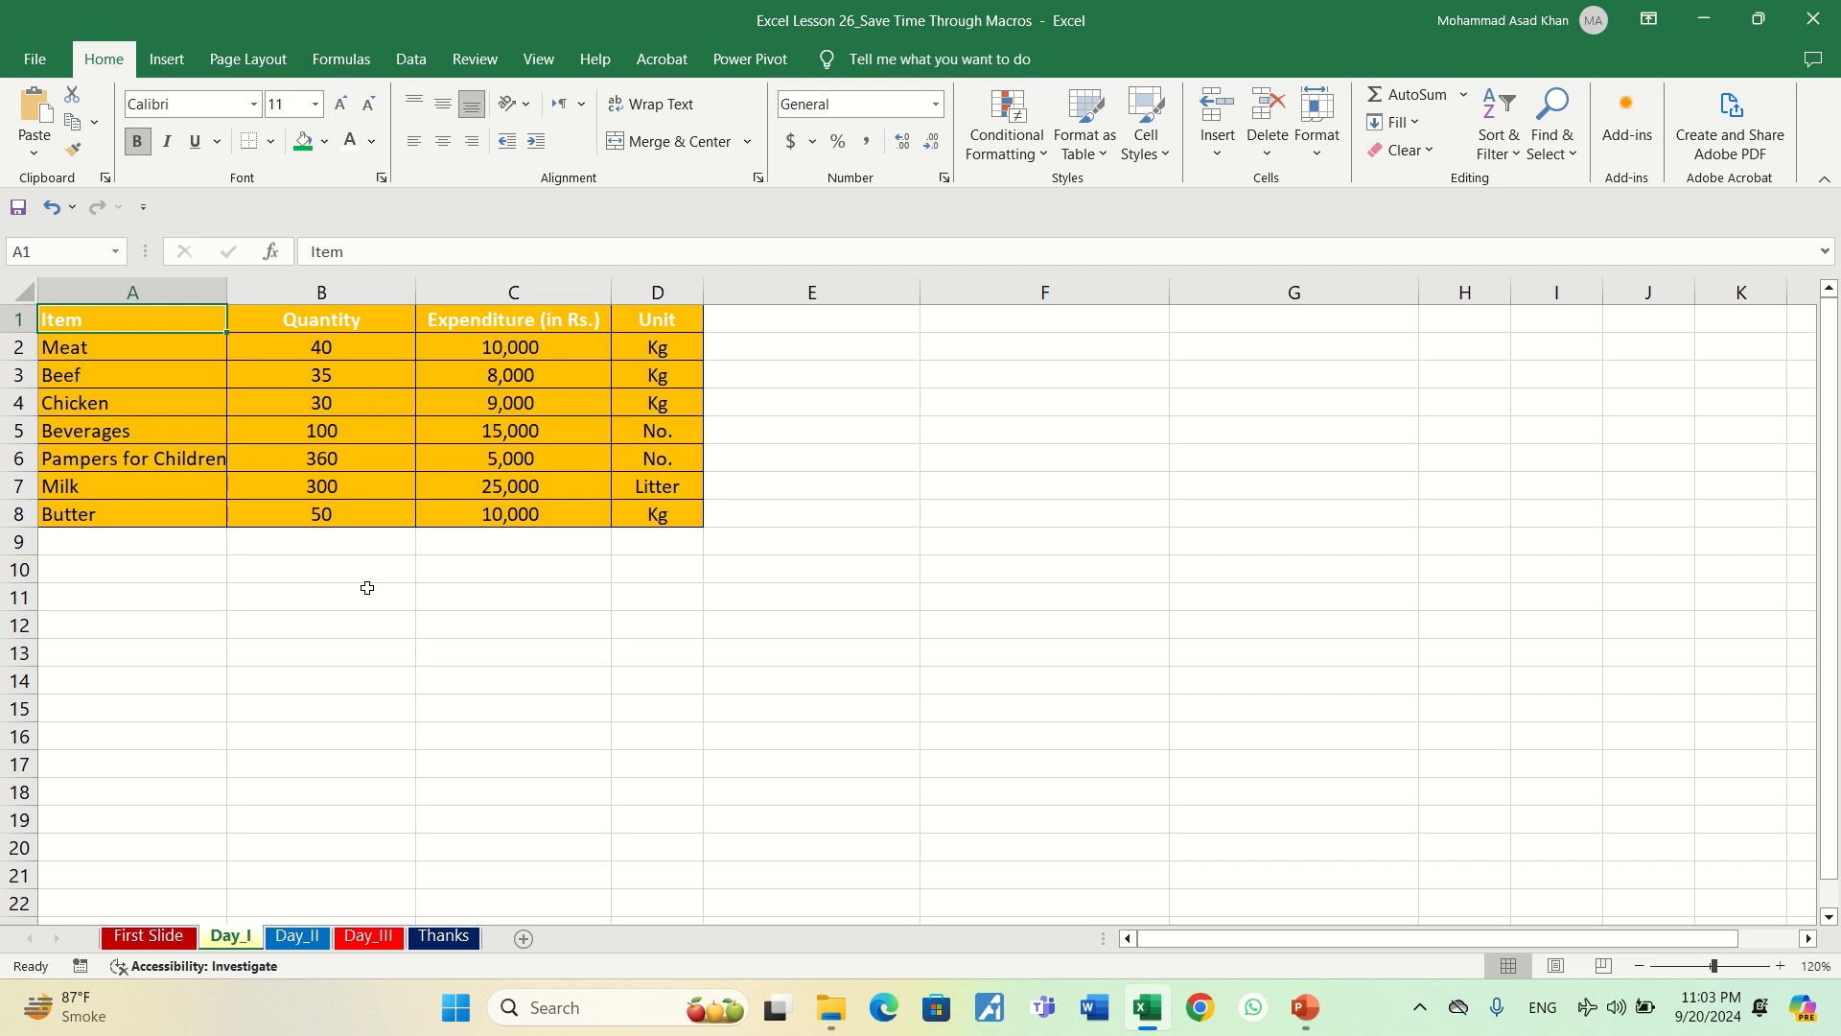
key("Right")
key("Right")
key("Right")
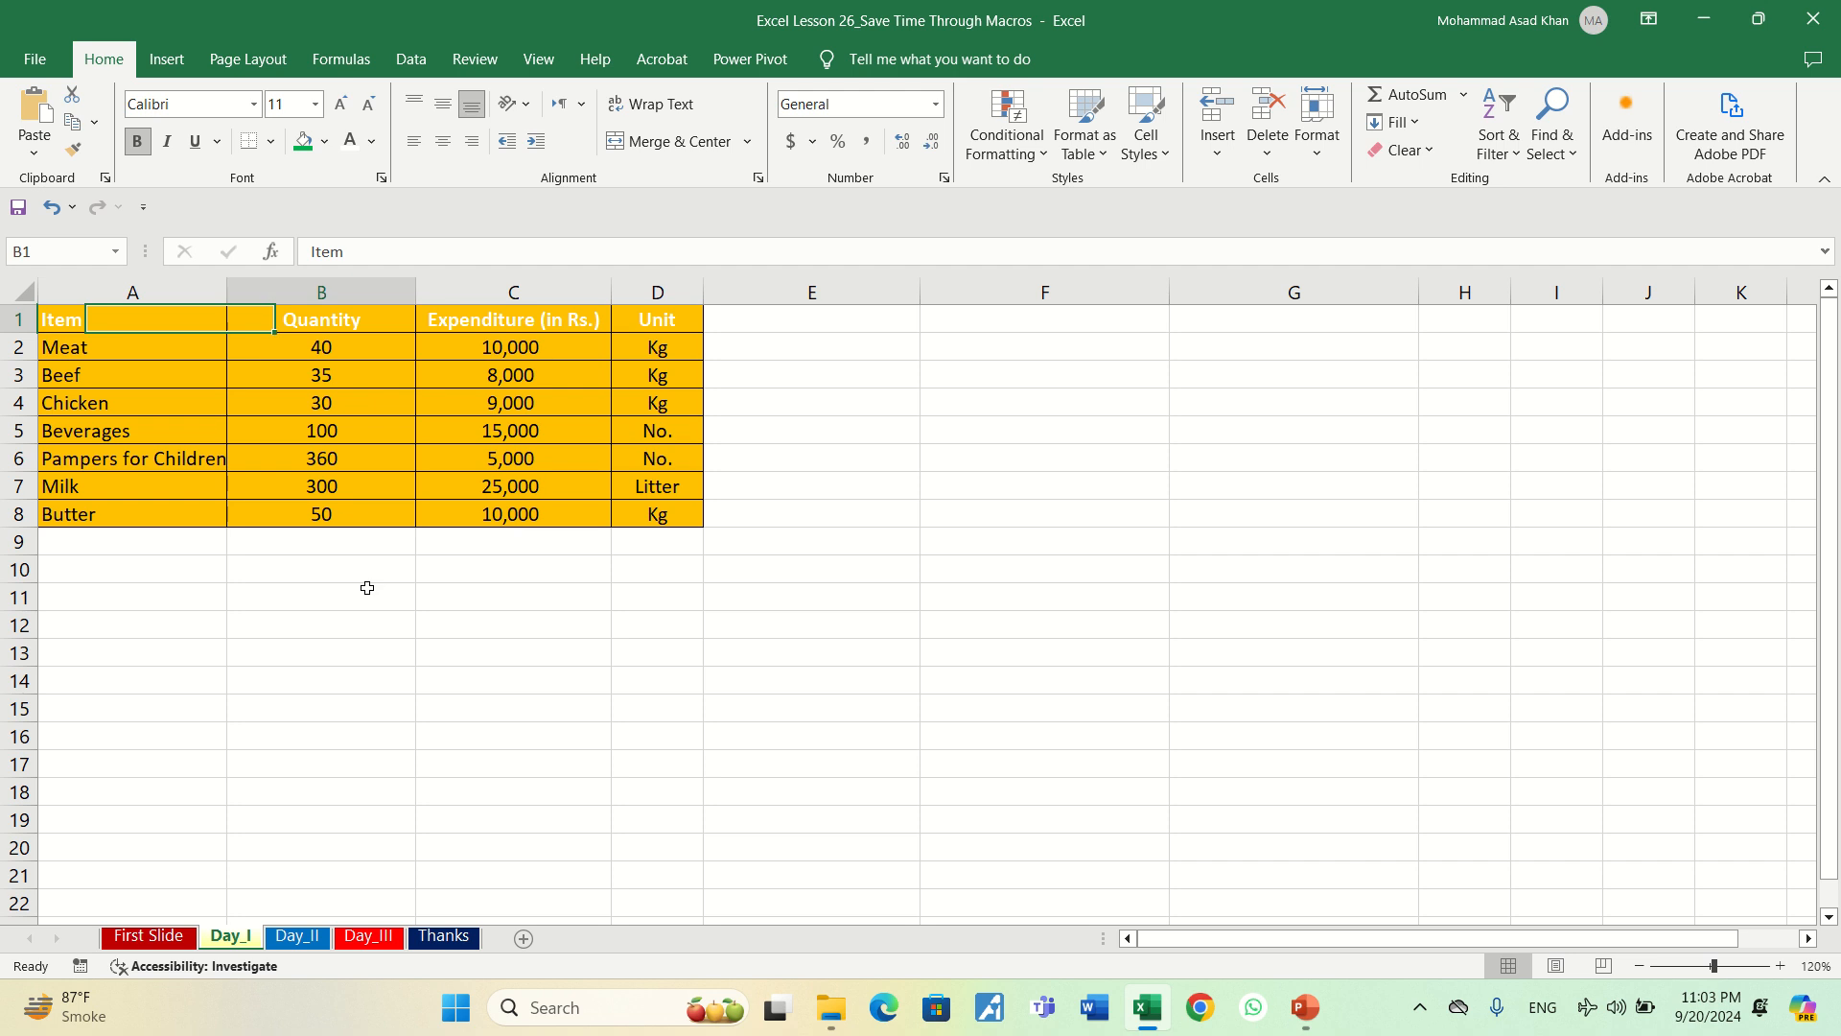
key("Left")
key("Left")
key("Left")
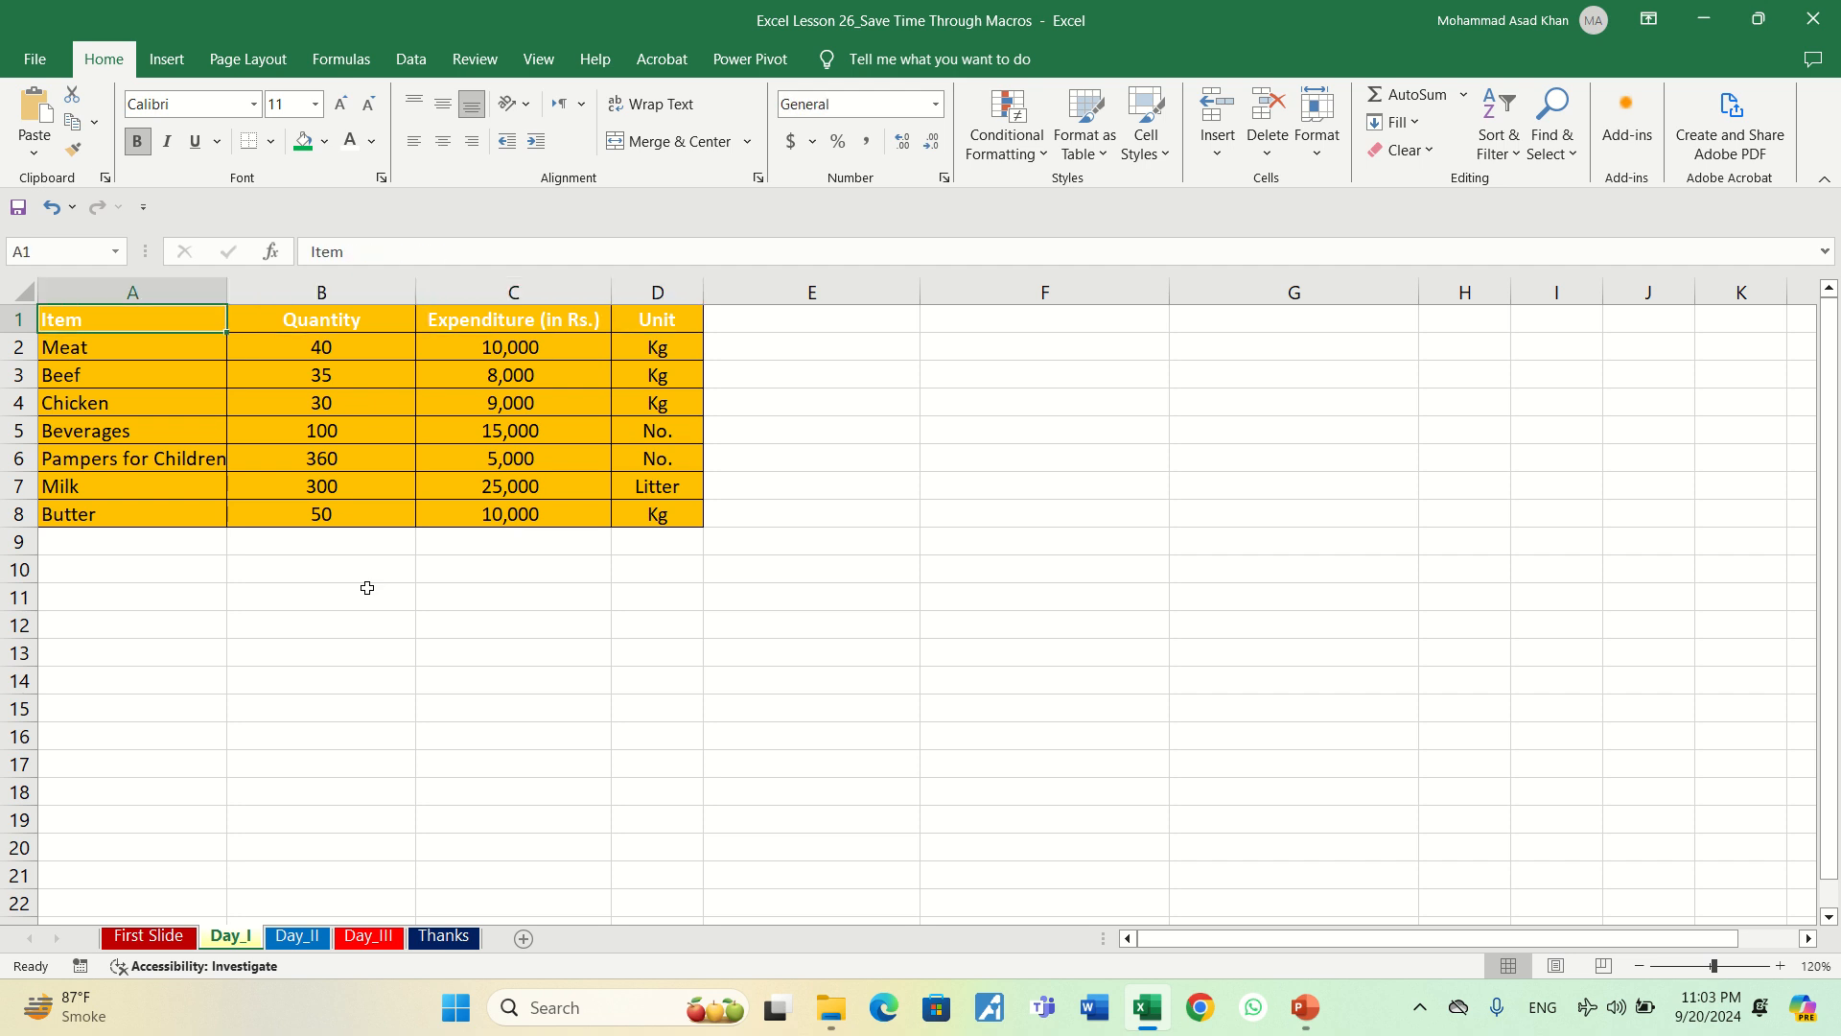
- Switch to the Day_II sheet and enlarge its view to 170%
left_click(288, 940)
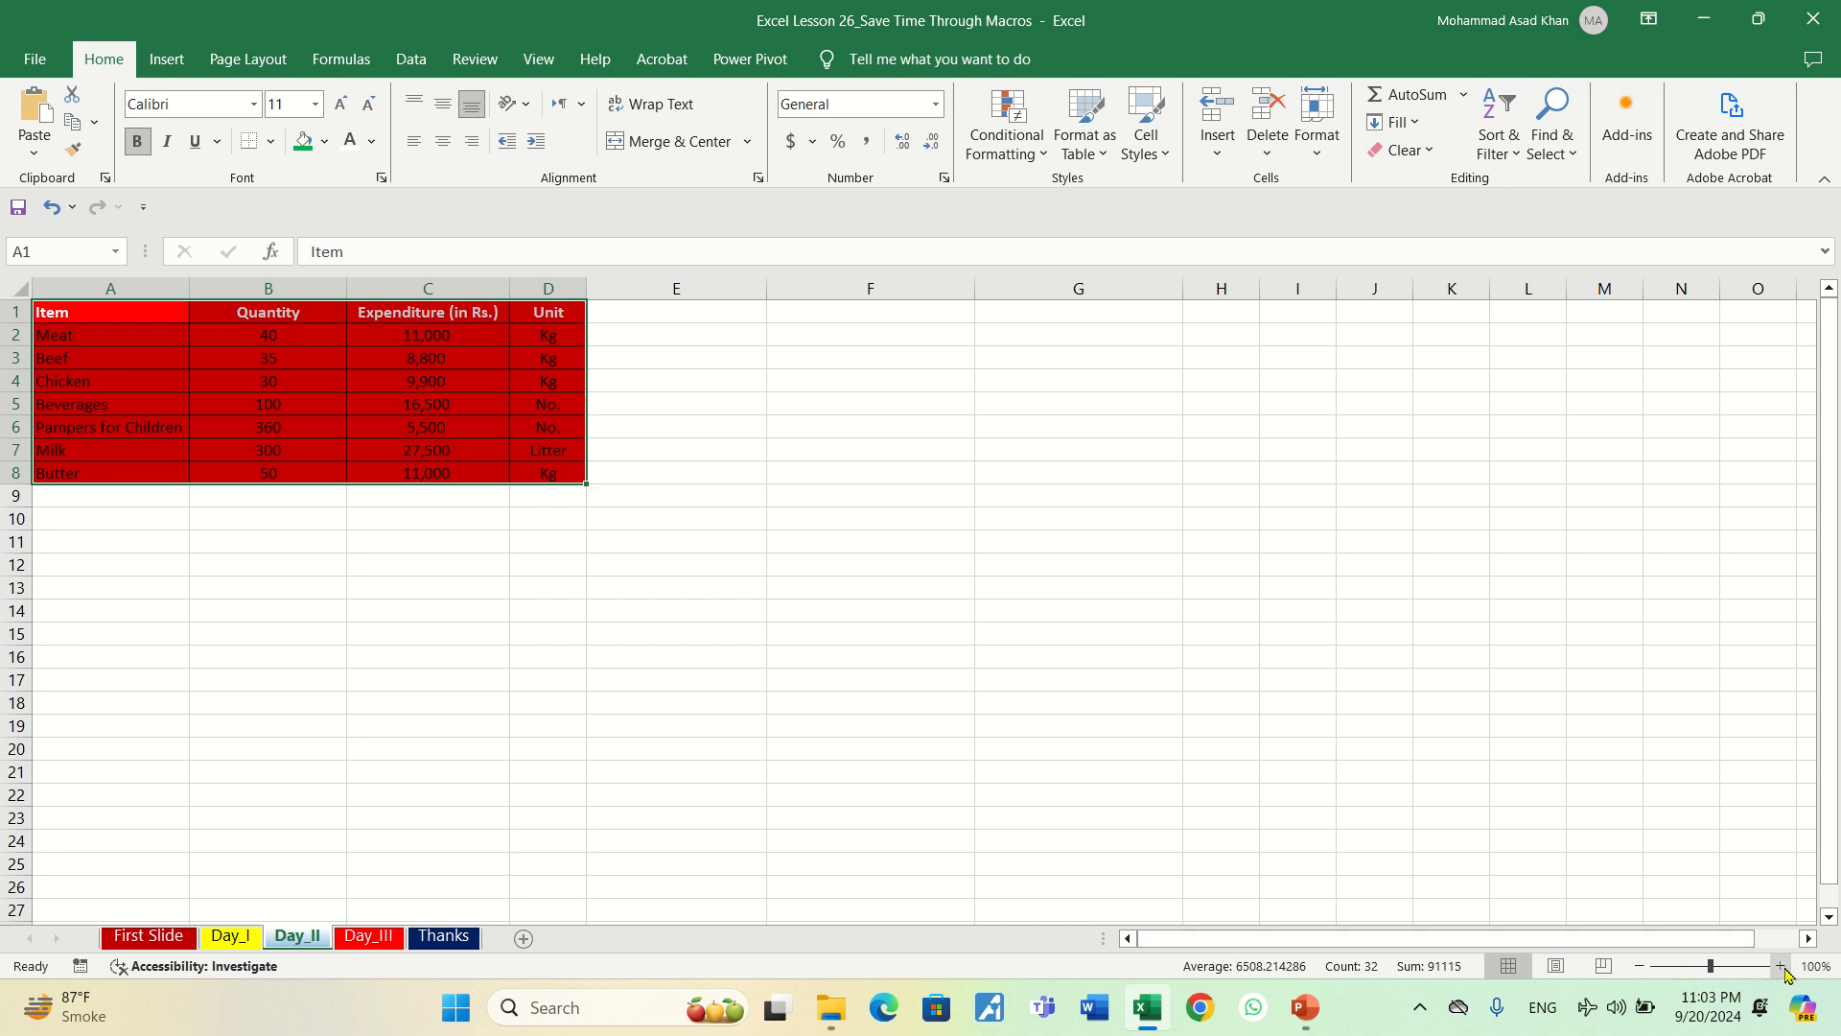
left_click(1780, 965)
left_click(1781, 966)
left_click(1781, 965)
left_click(1781, 966)
left_click(1781, 965)
left_click(1780, 965)
left_click(1780, 965)
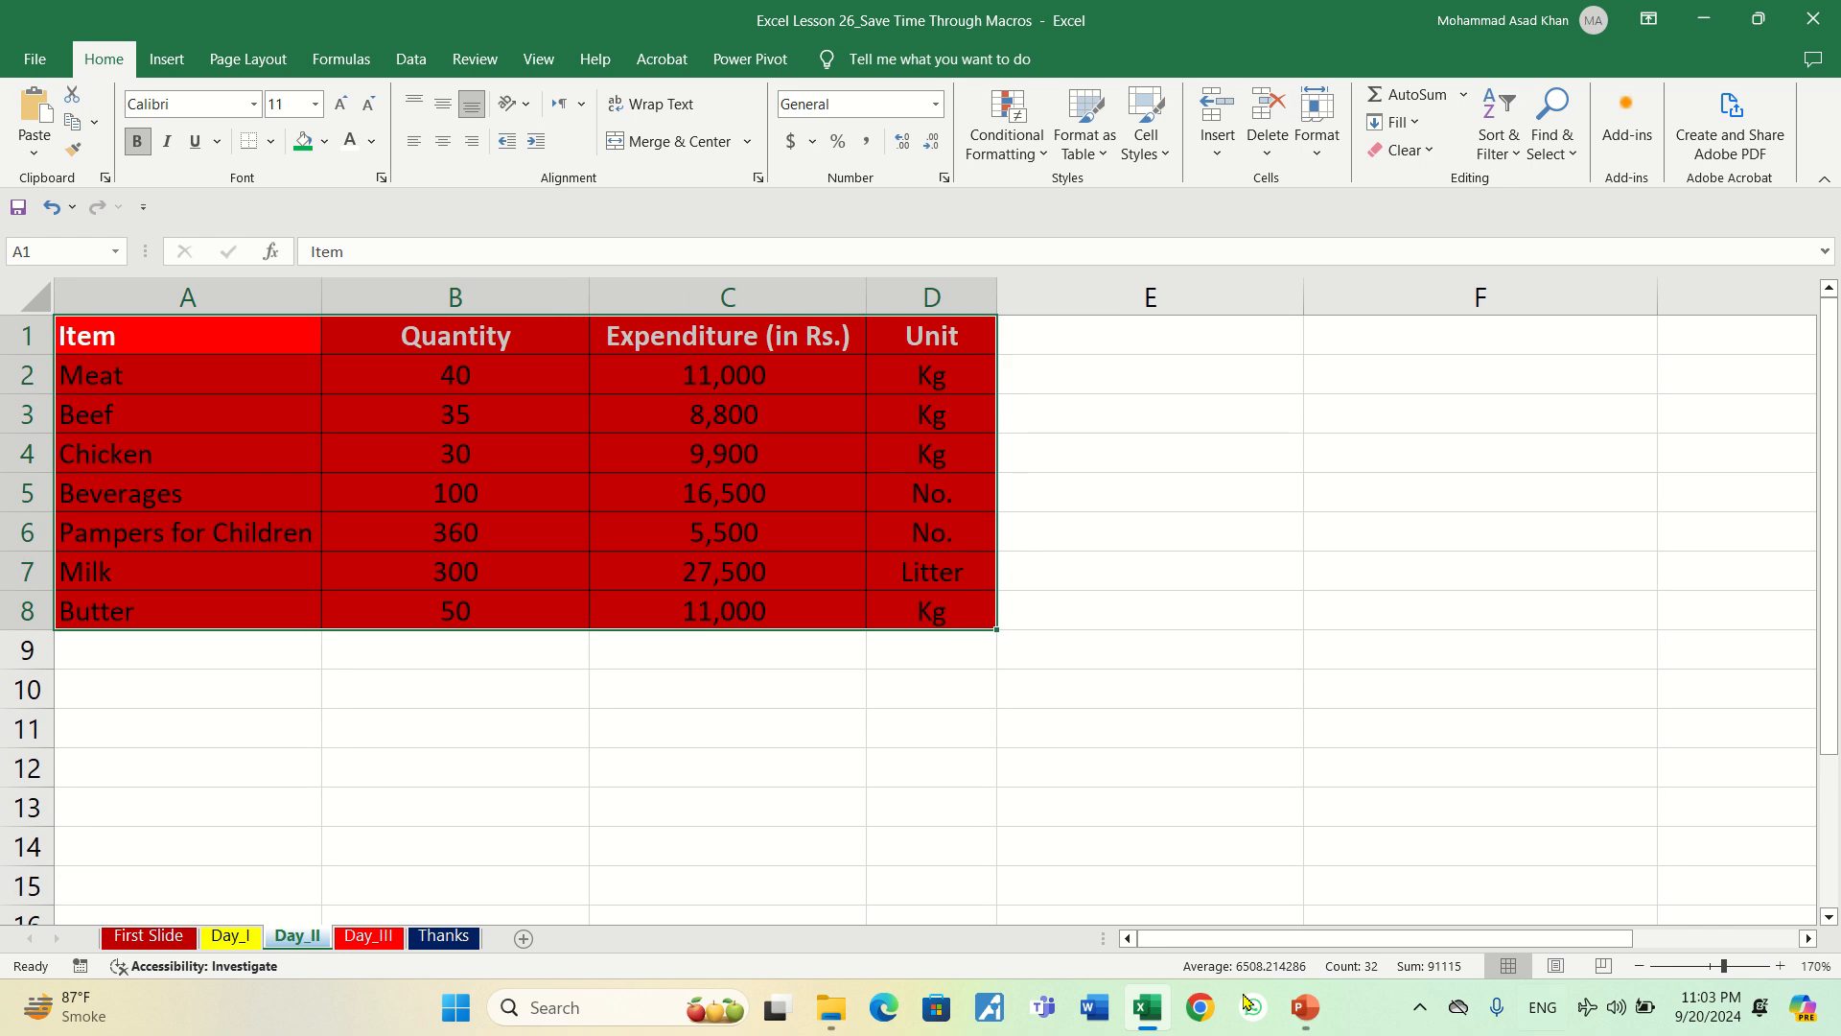
- Switch to the Day_III sheet and enlarge its view to 170%
left_click(387, 939)
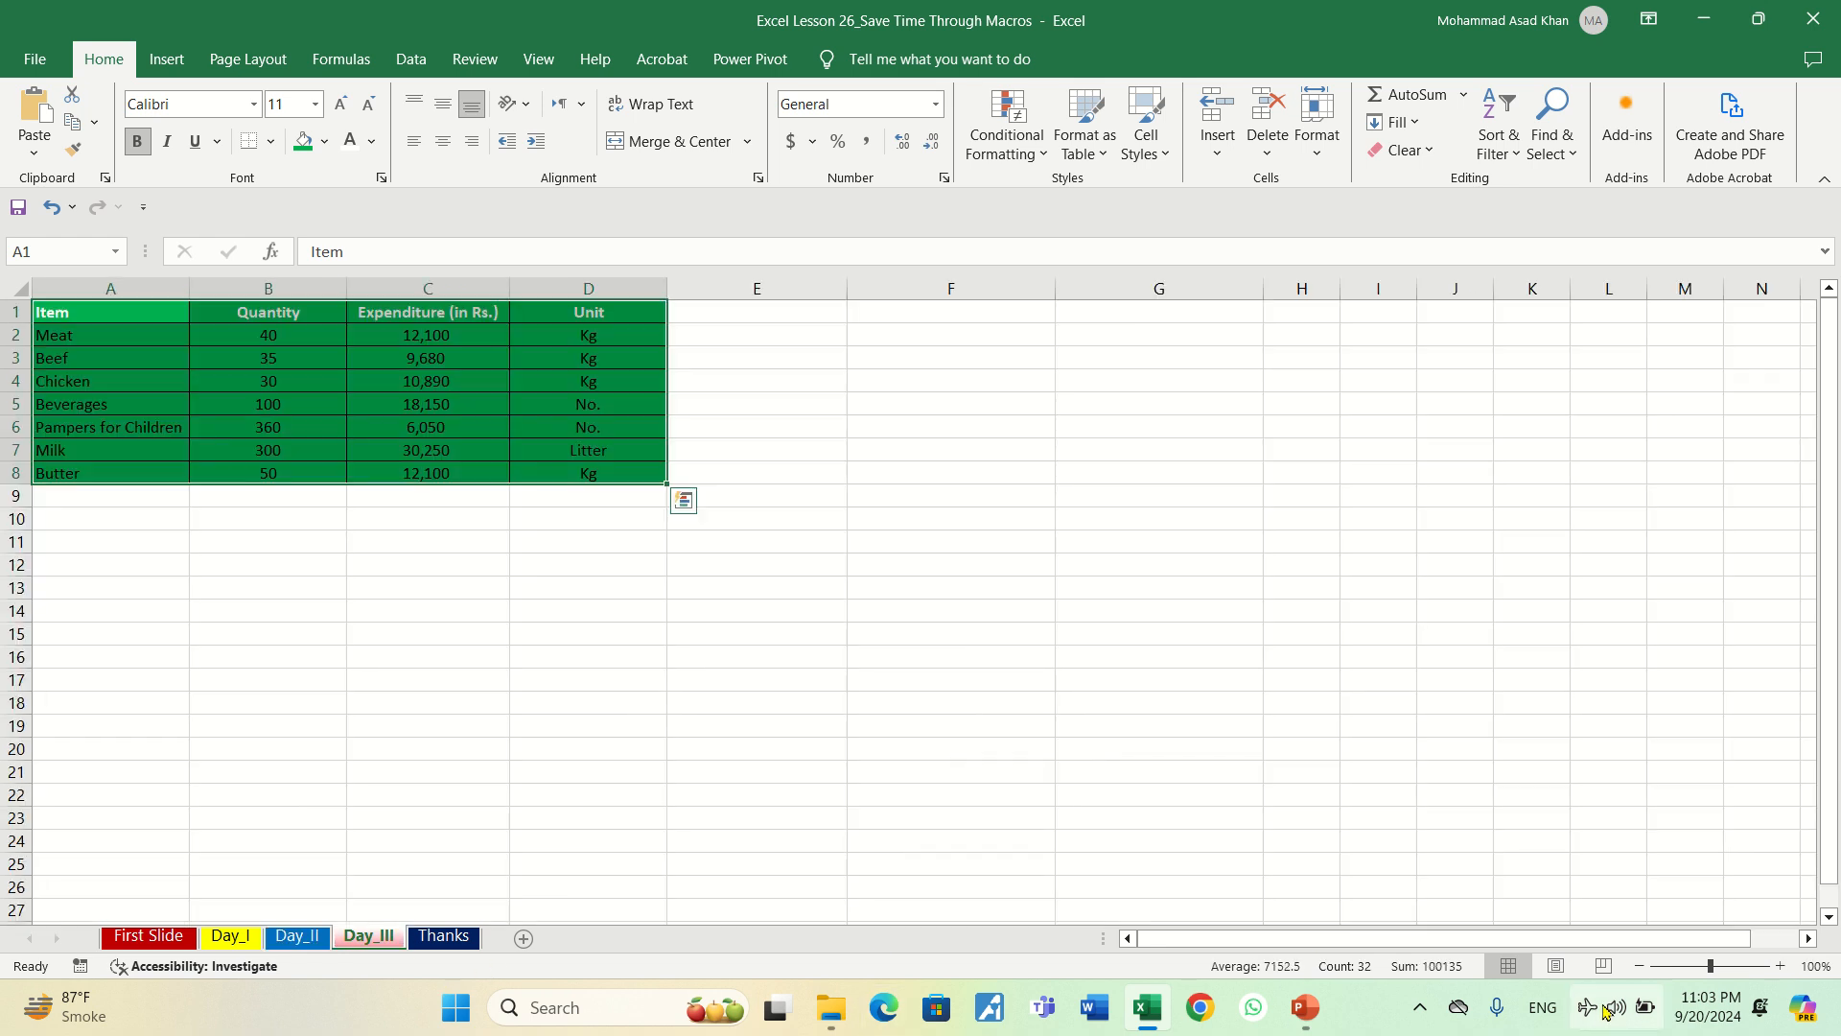
left_click(1782, 965)
left_click(1781, 965)
left_click(1782, 966)
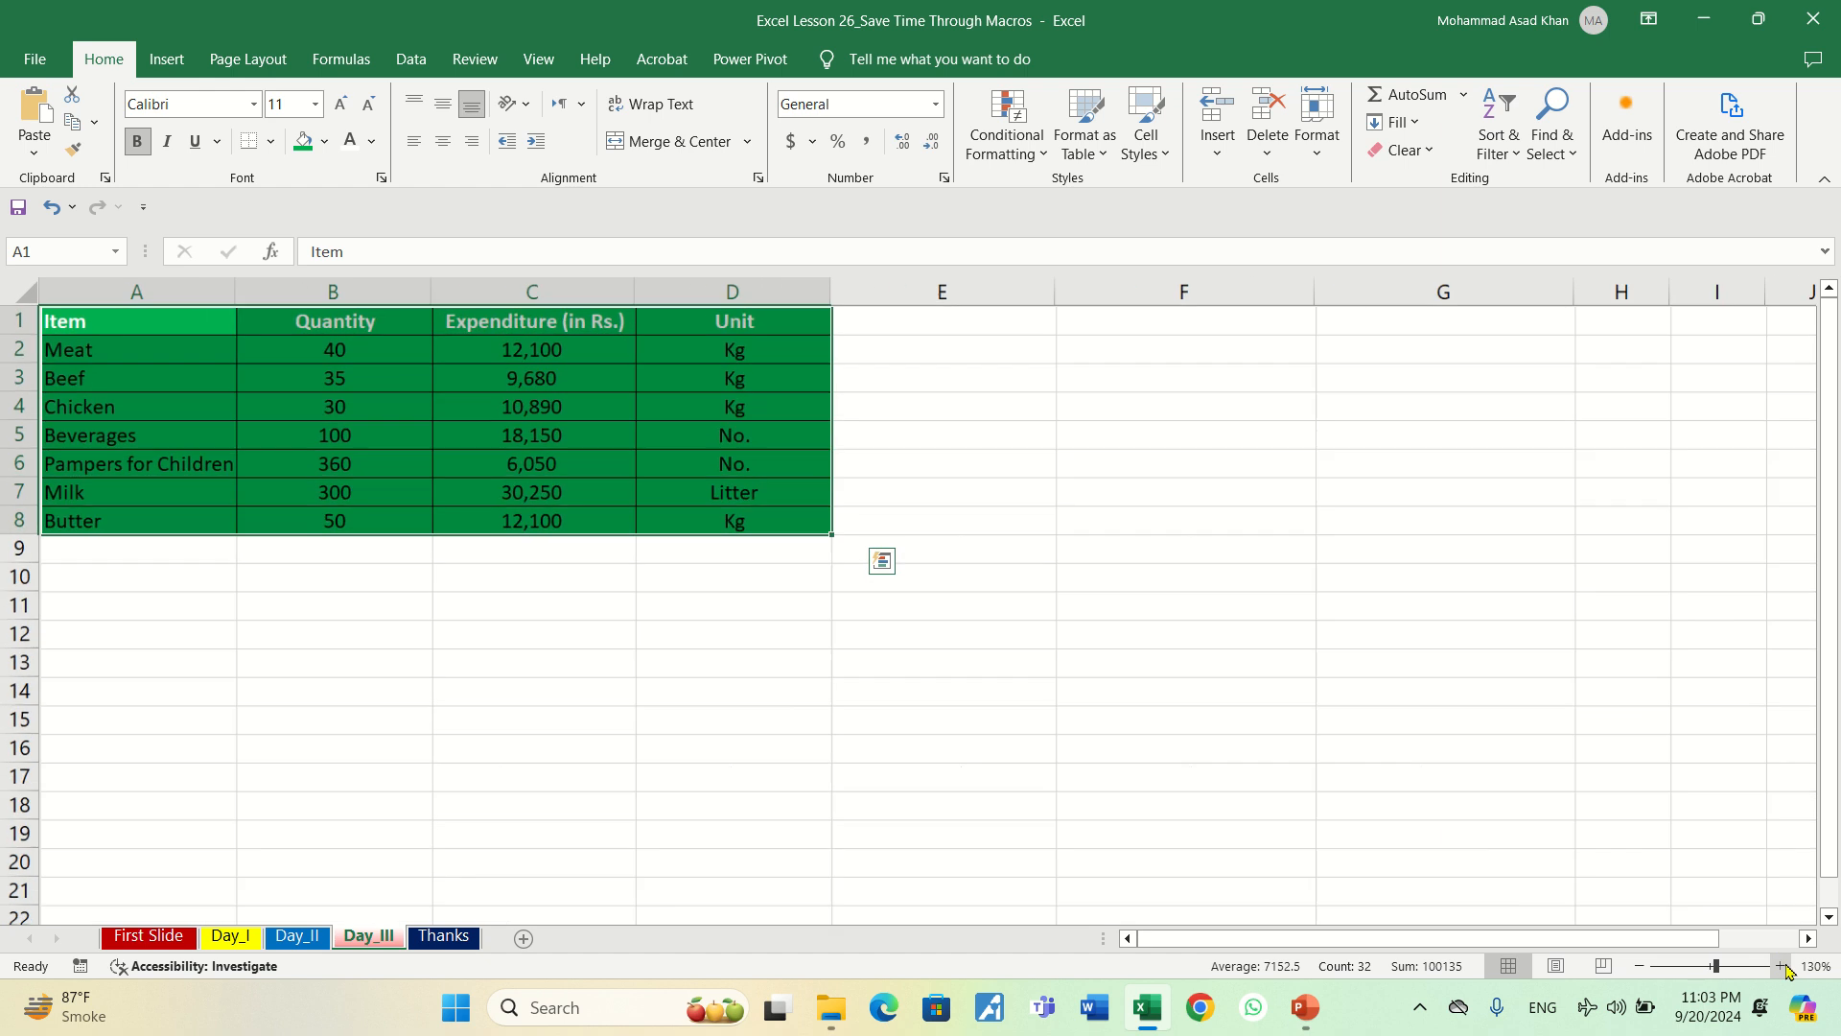
left_click(1781, 965)
left_click(1782, 965)
left_click(1781, 966)
left_click(1781, 966)
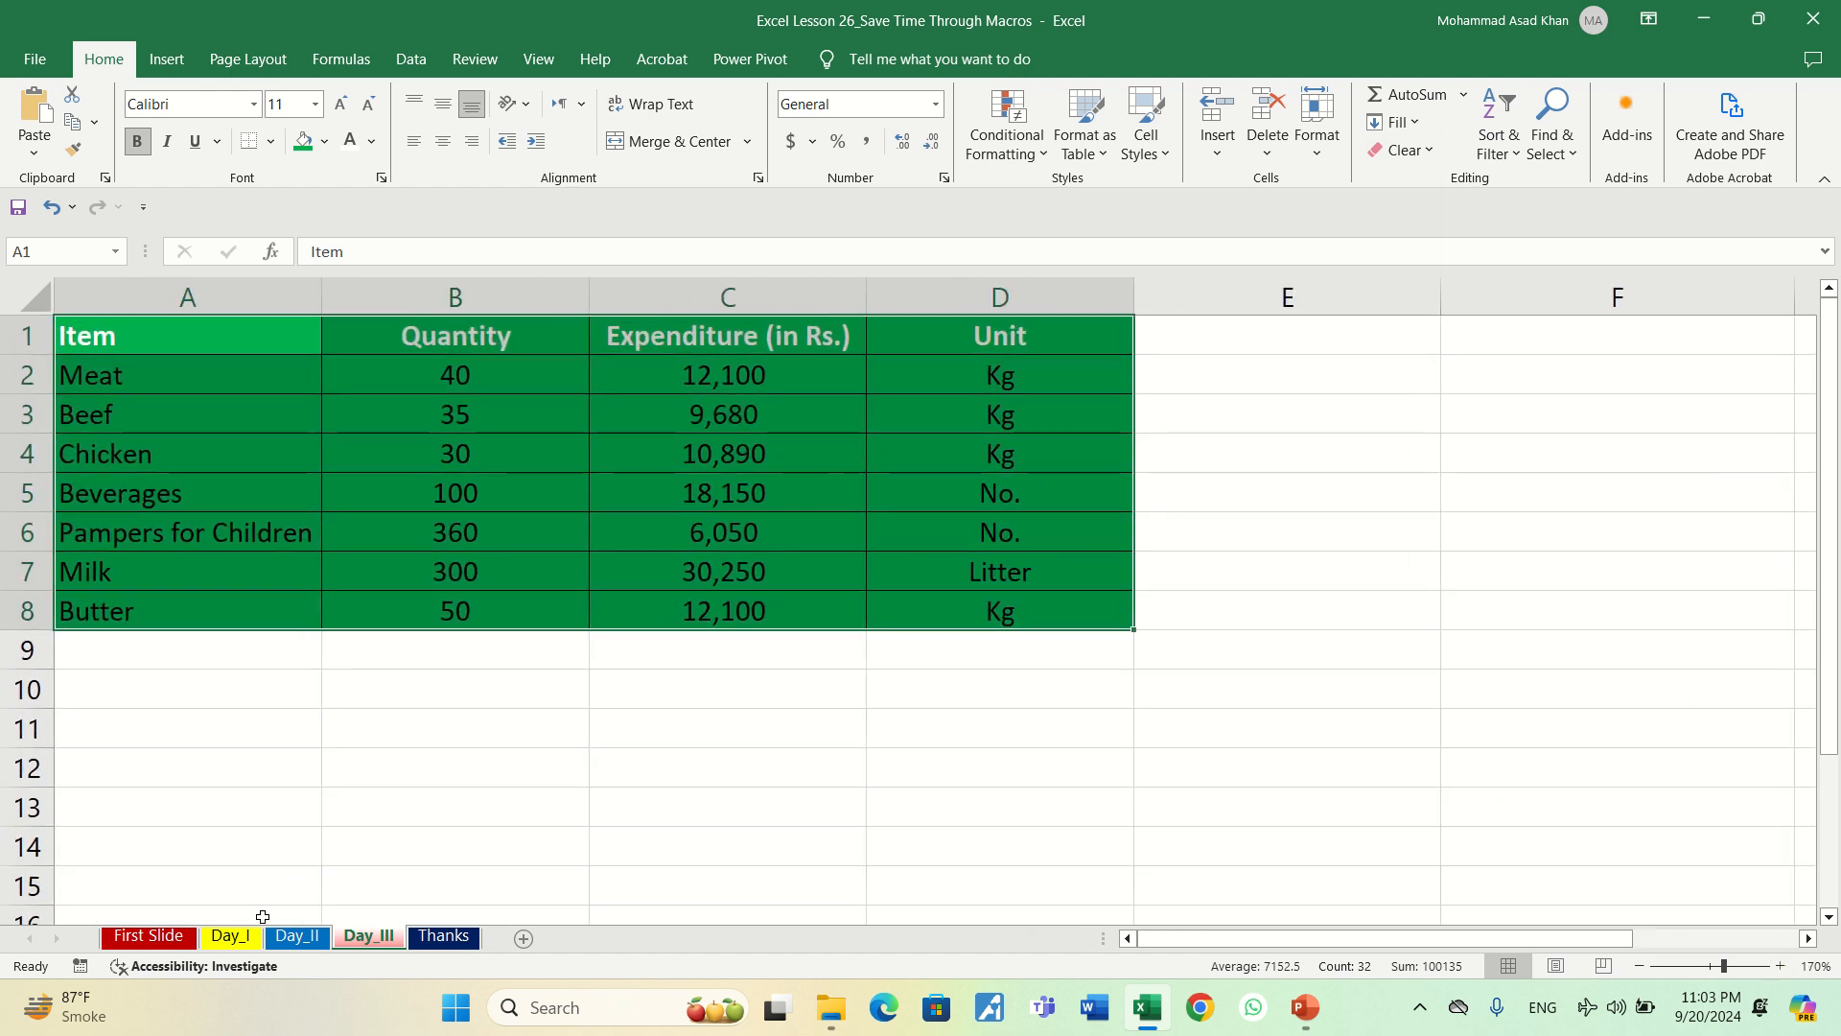
- Return to the Day_I sheet and enlarge its view to 170%
left_click(231, 936)
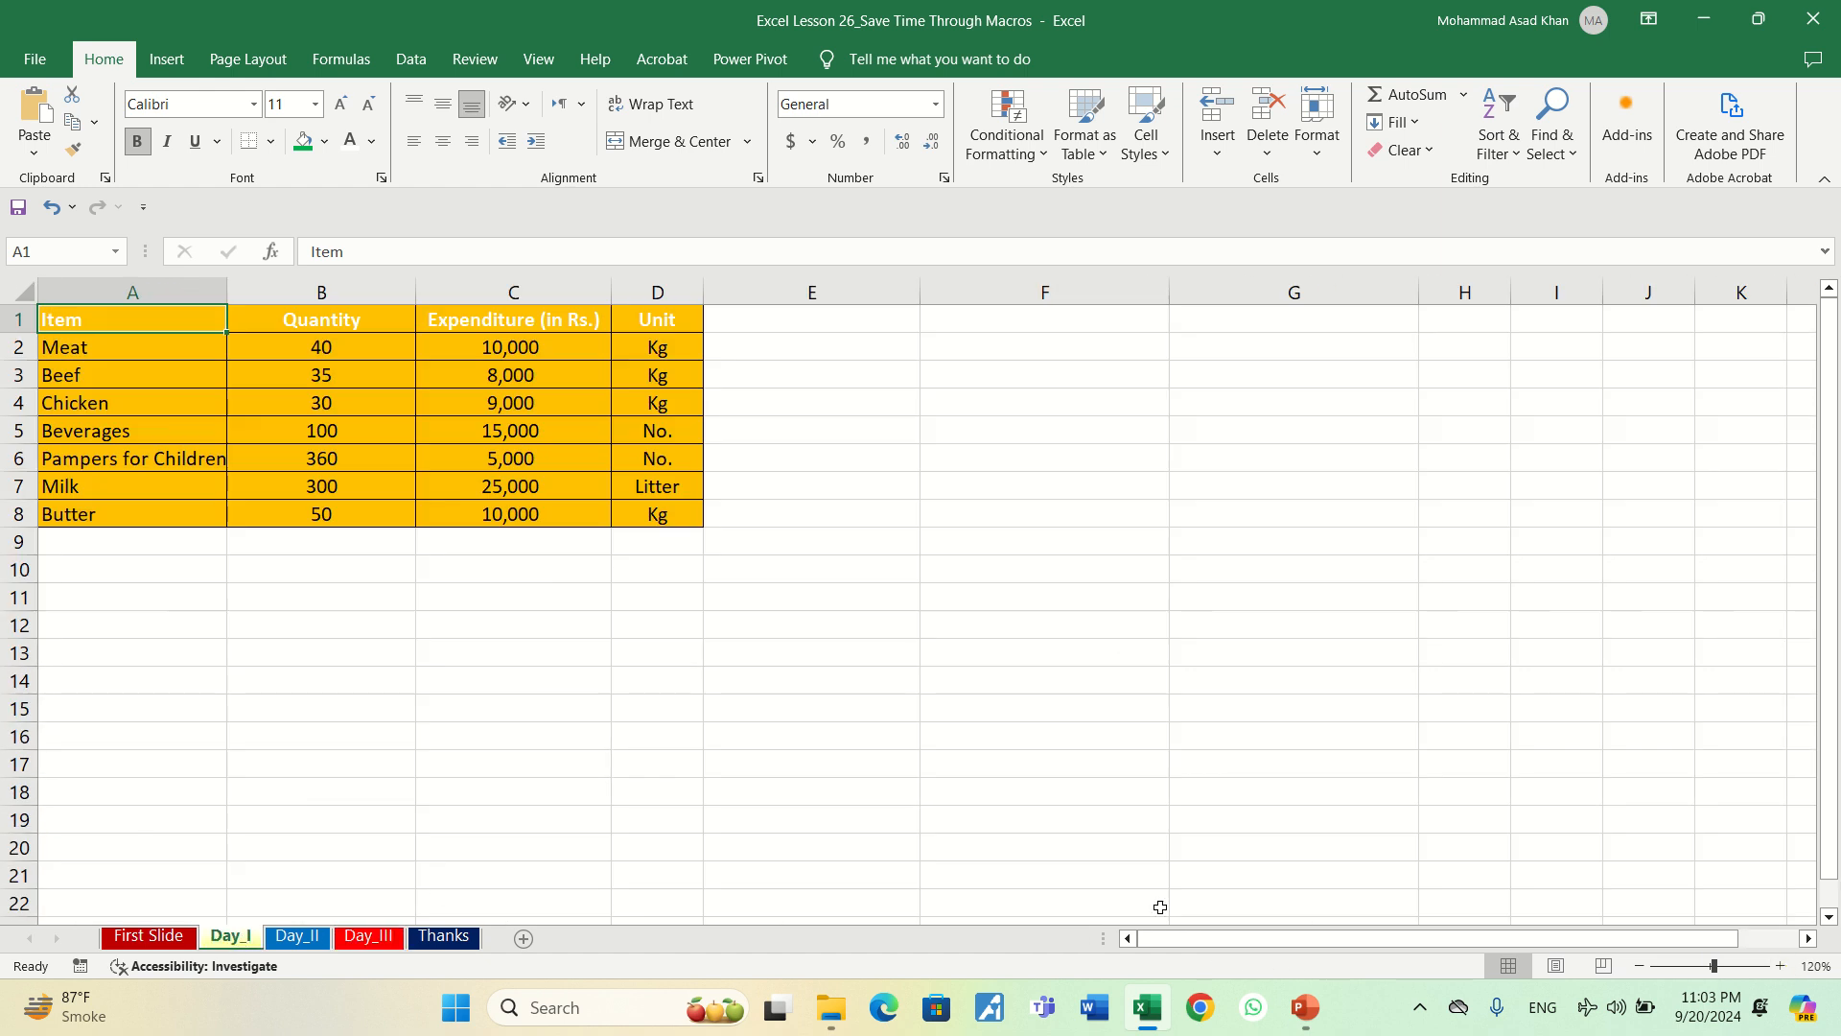
left_click(1782, 965)
left_click(1782, 965)
left_click(1782, 966)
left_click(1781, 965)
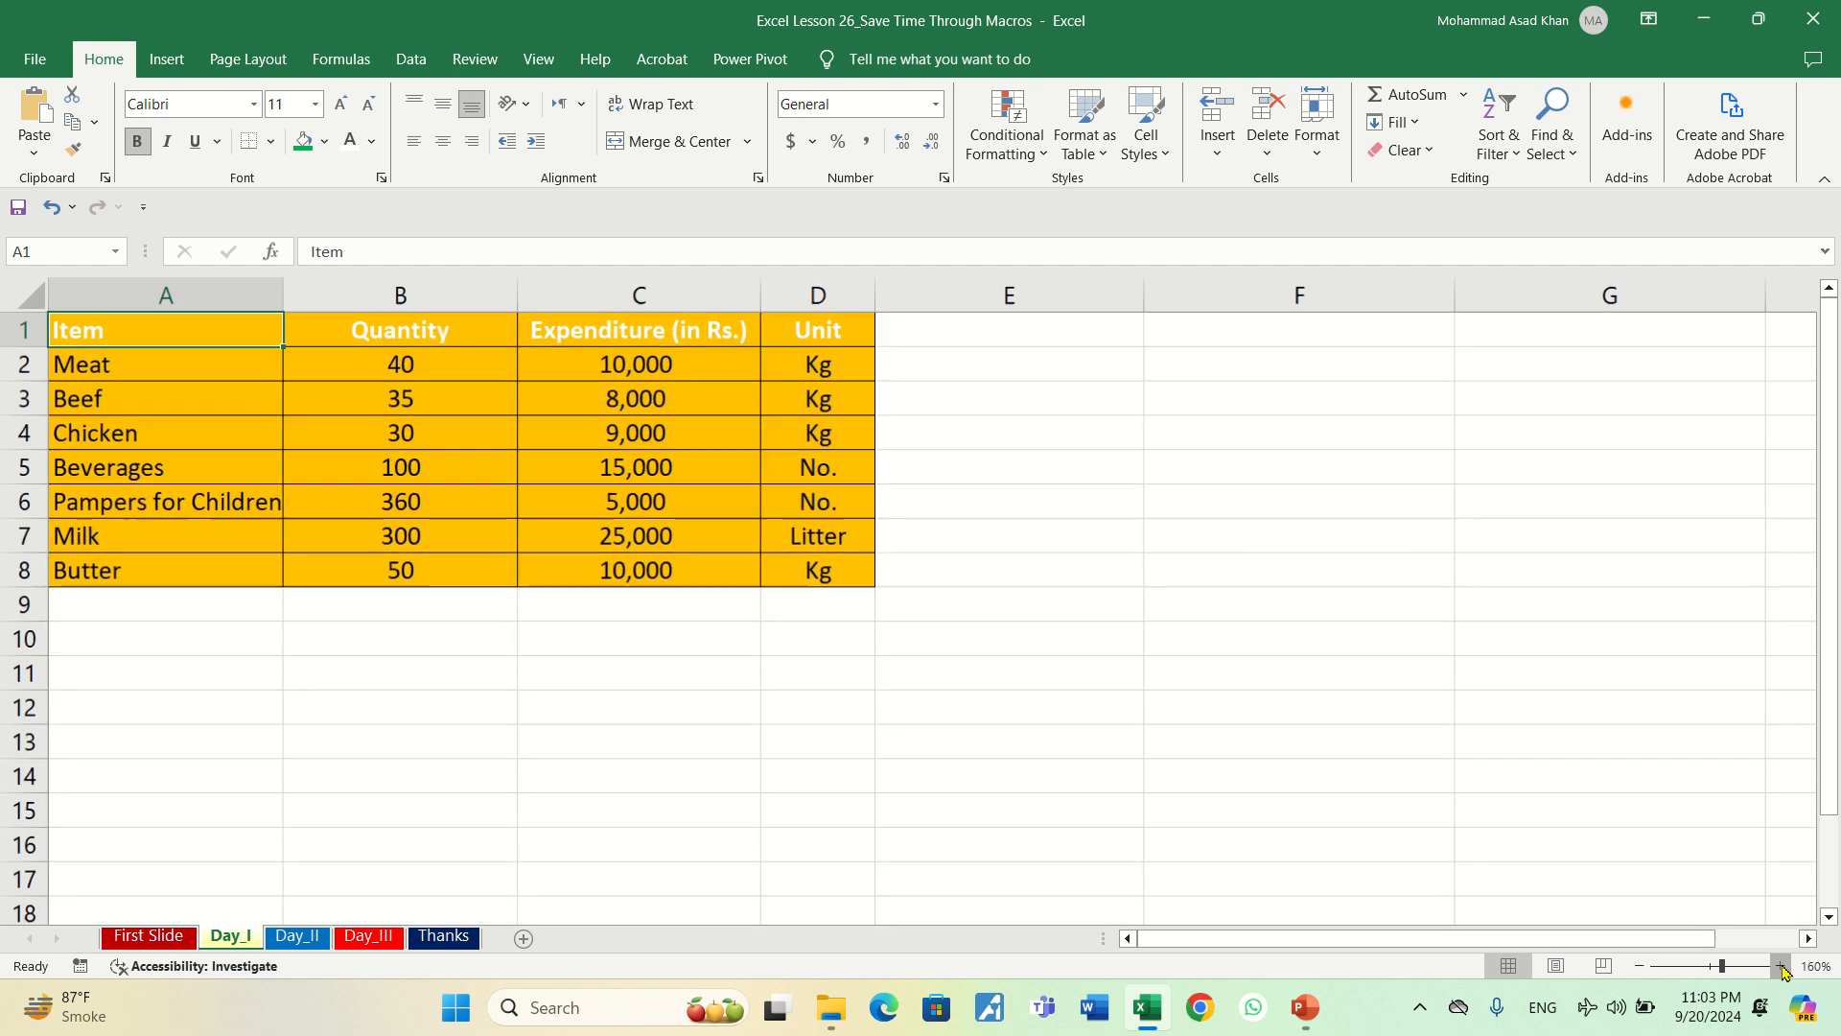
left_click(1781, 965)
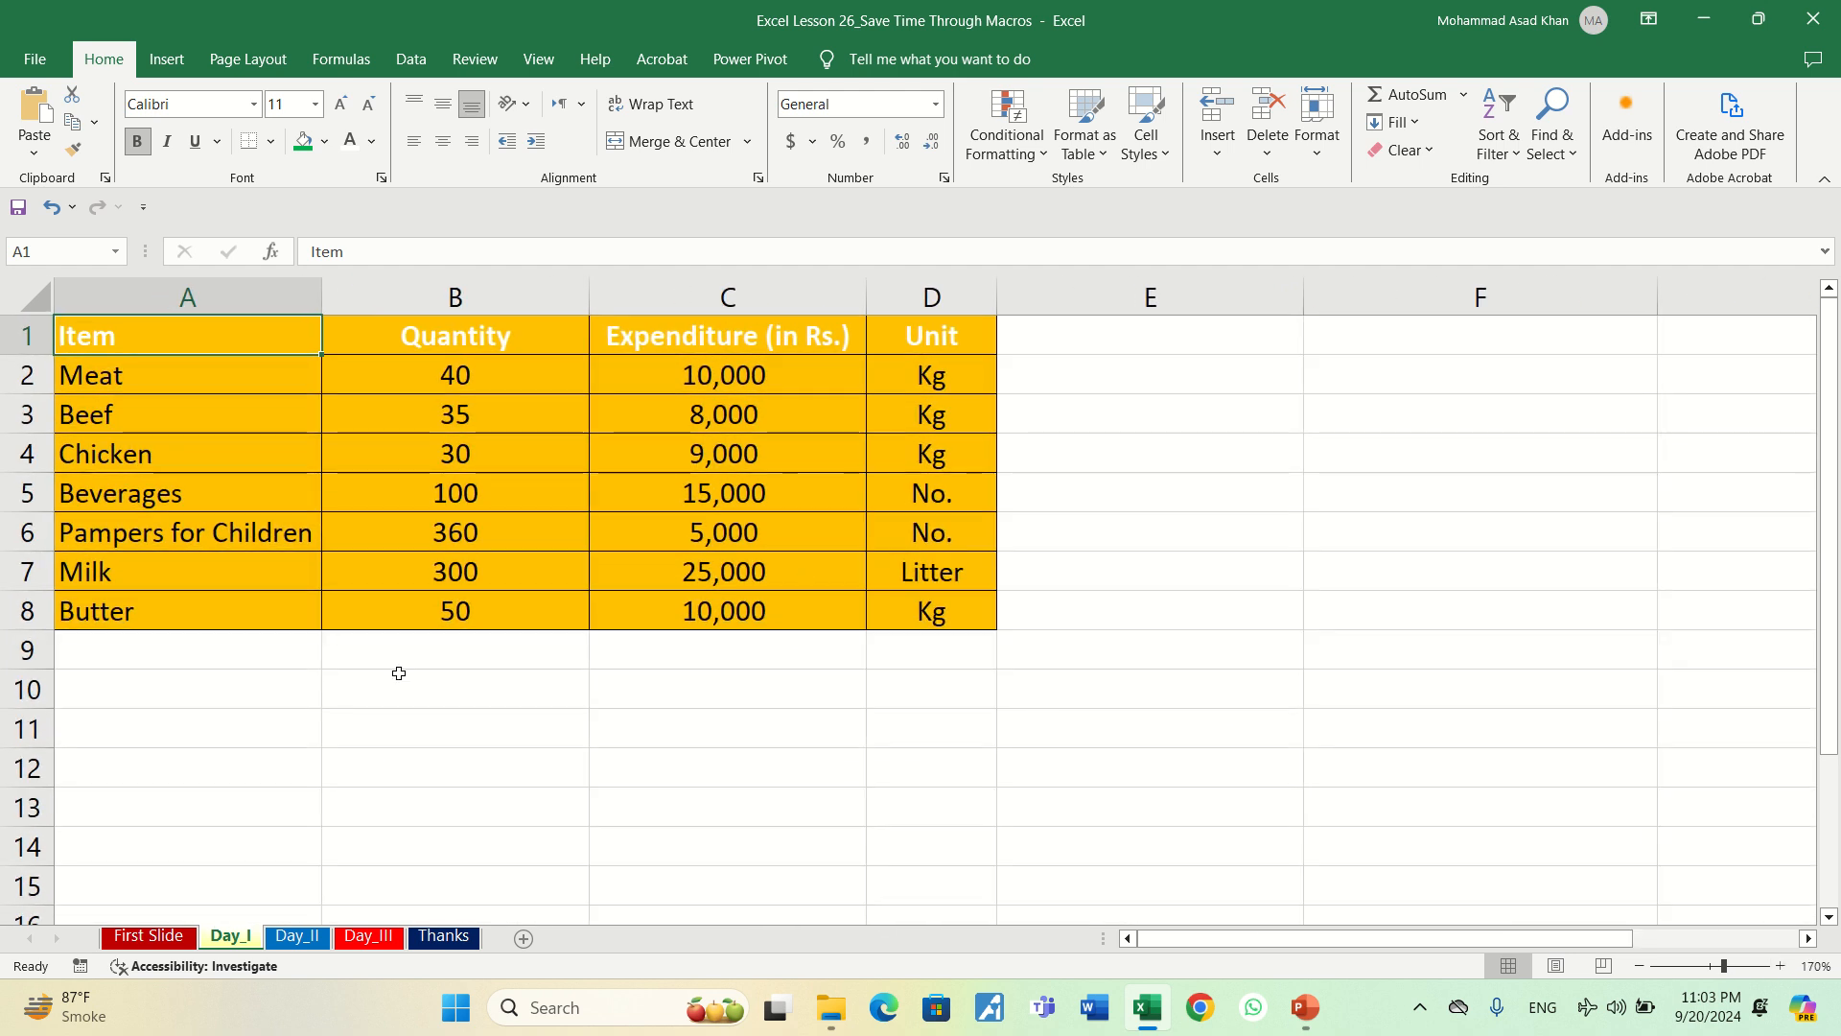
- Compare the item expenditure tables on the Day_II, Day_III and Day_I sheets, finishing on Day_I
left_click(298, 936)
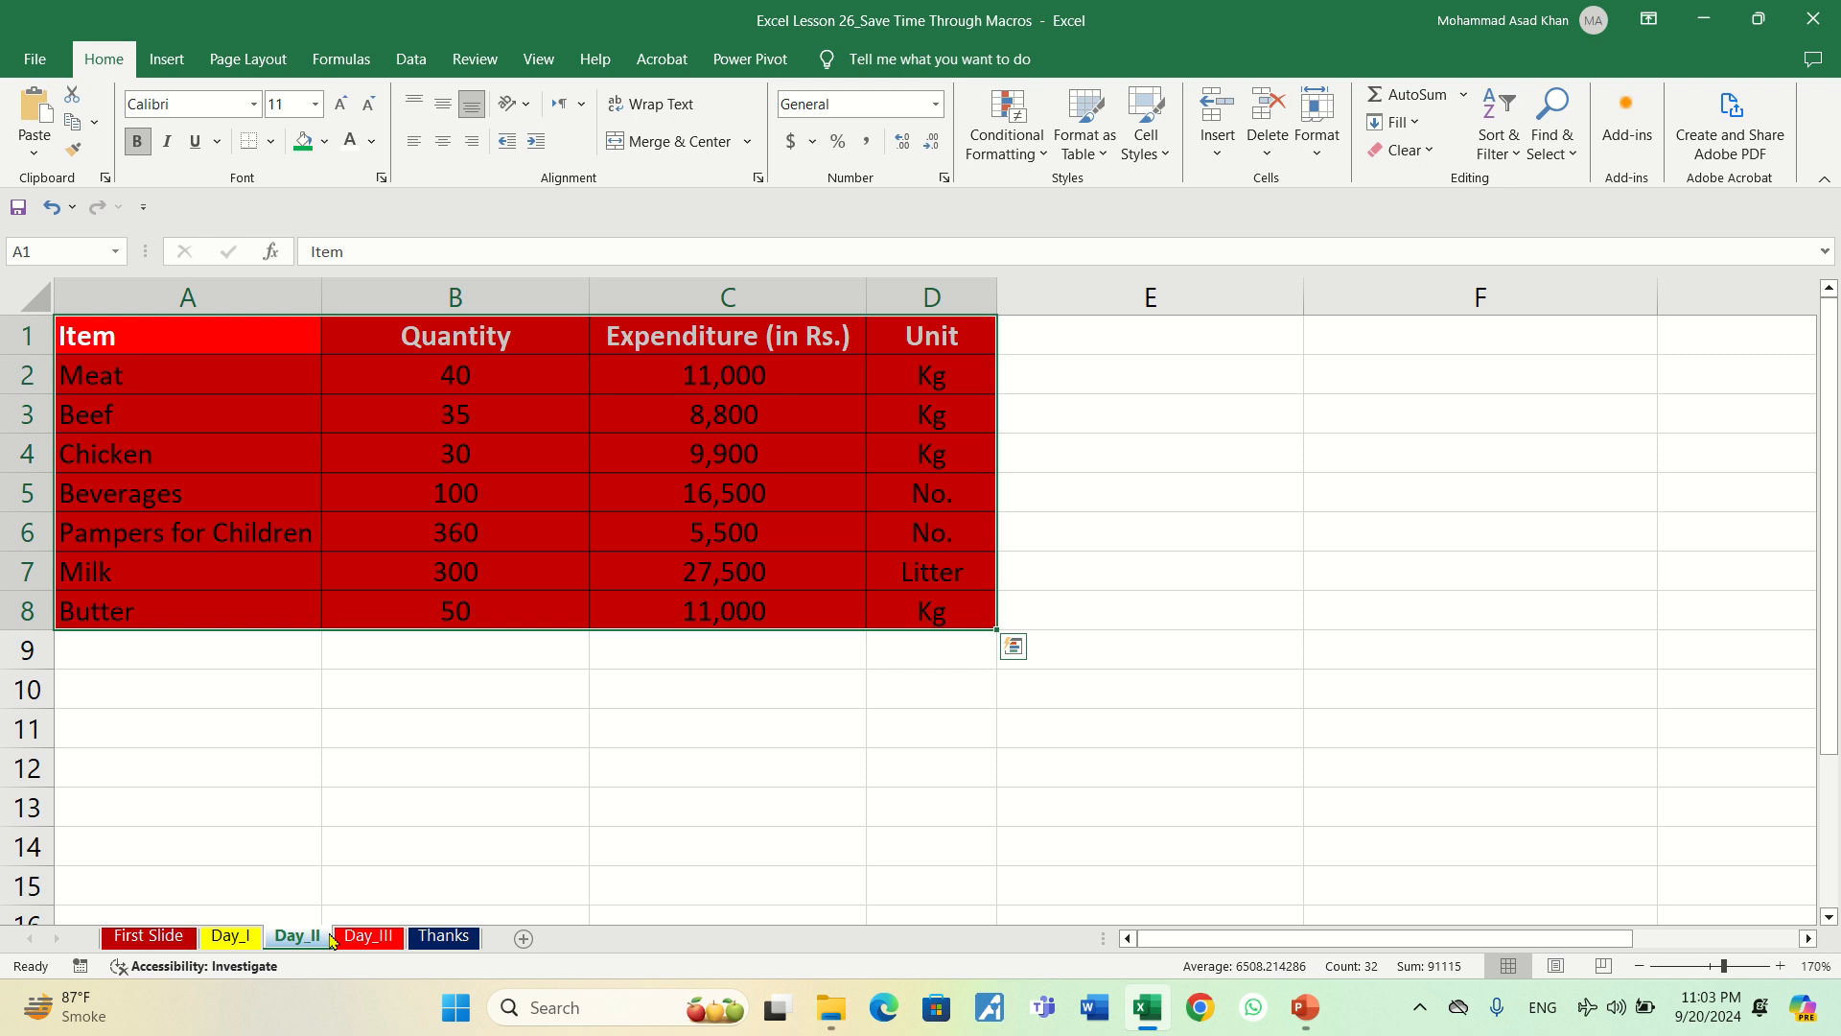
left_click(361, 937)
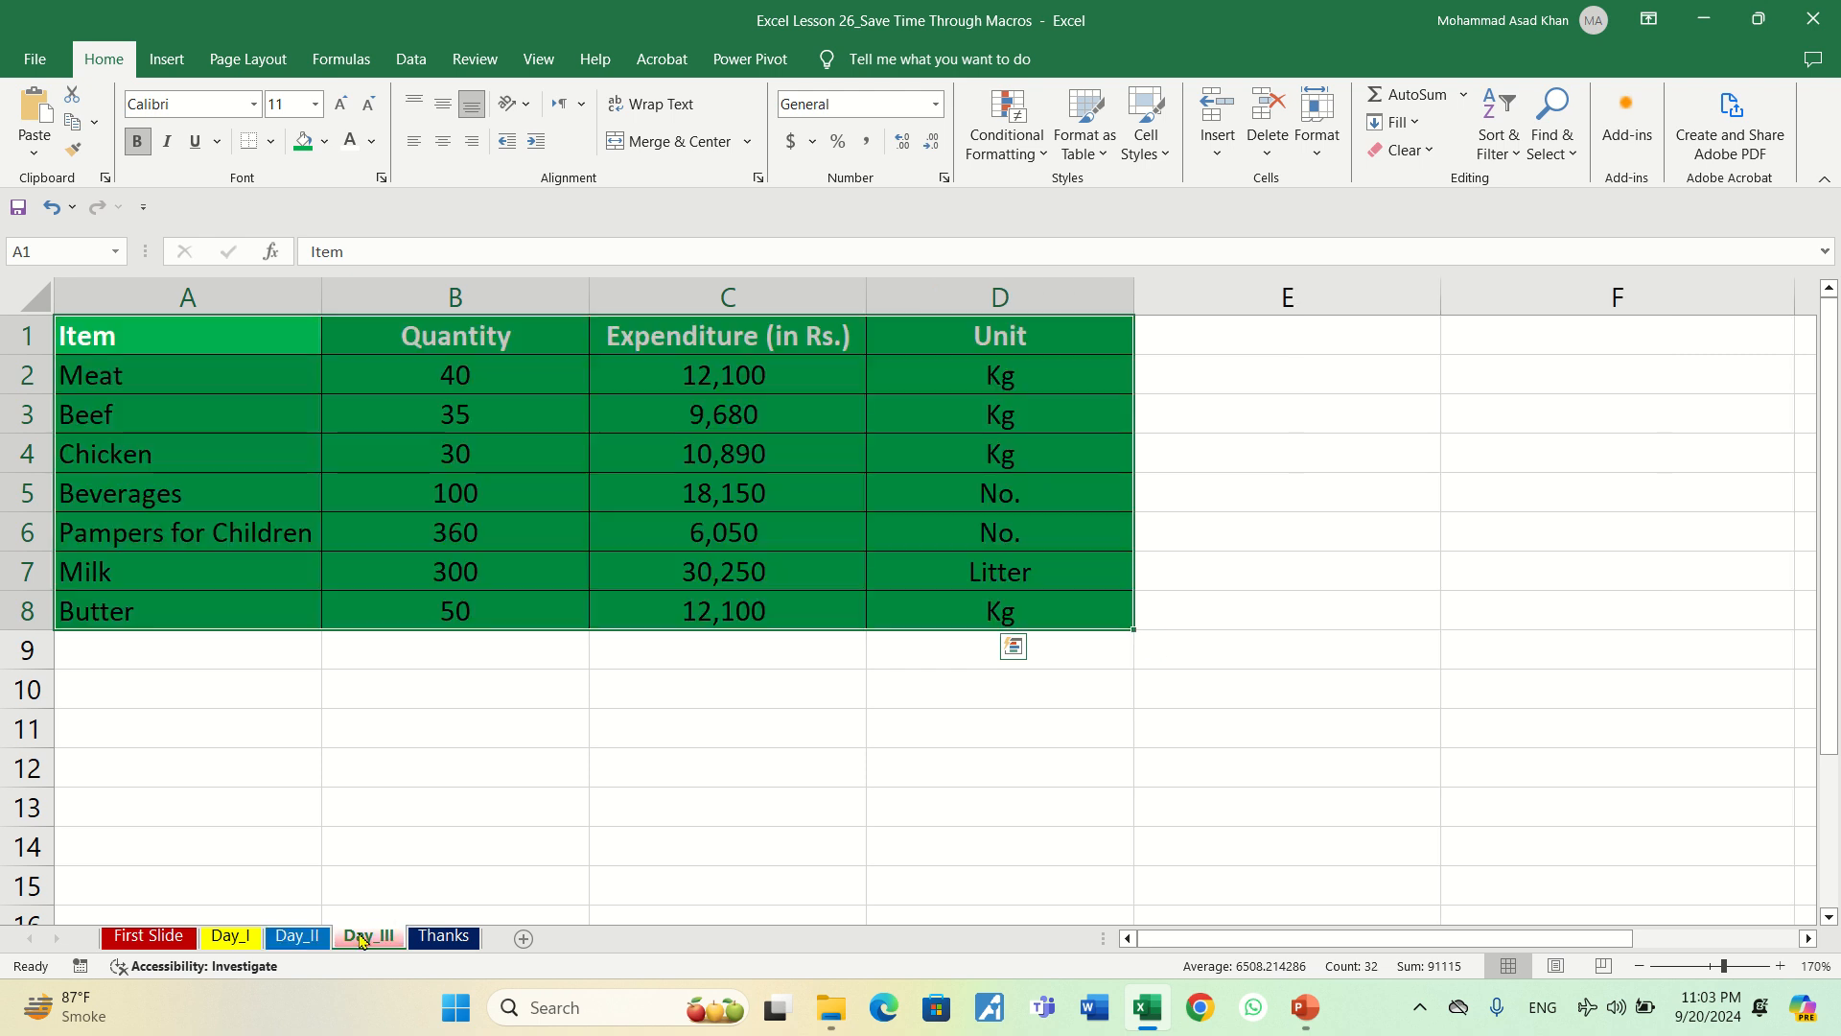
left_click(291, 945)
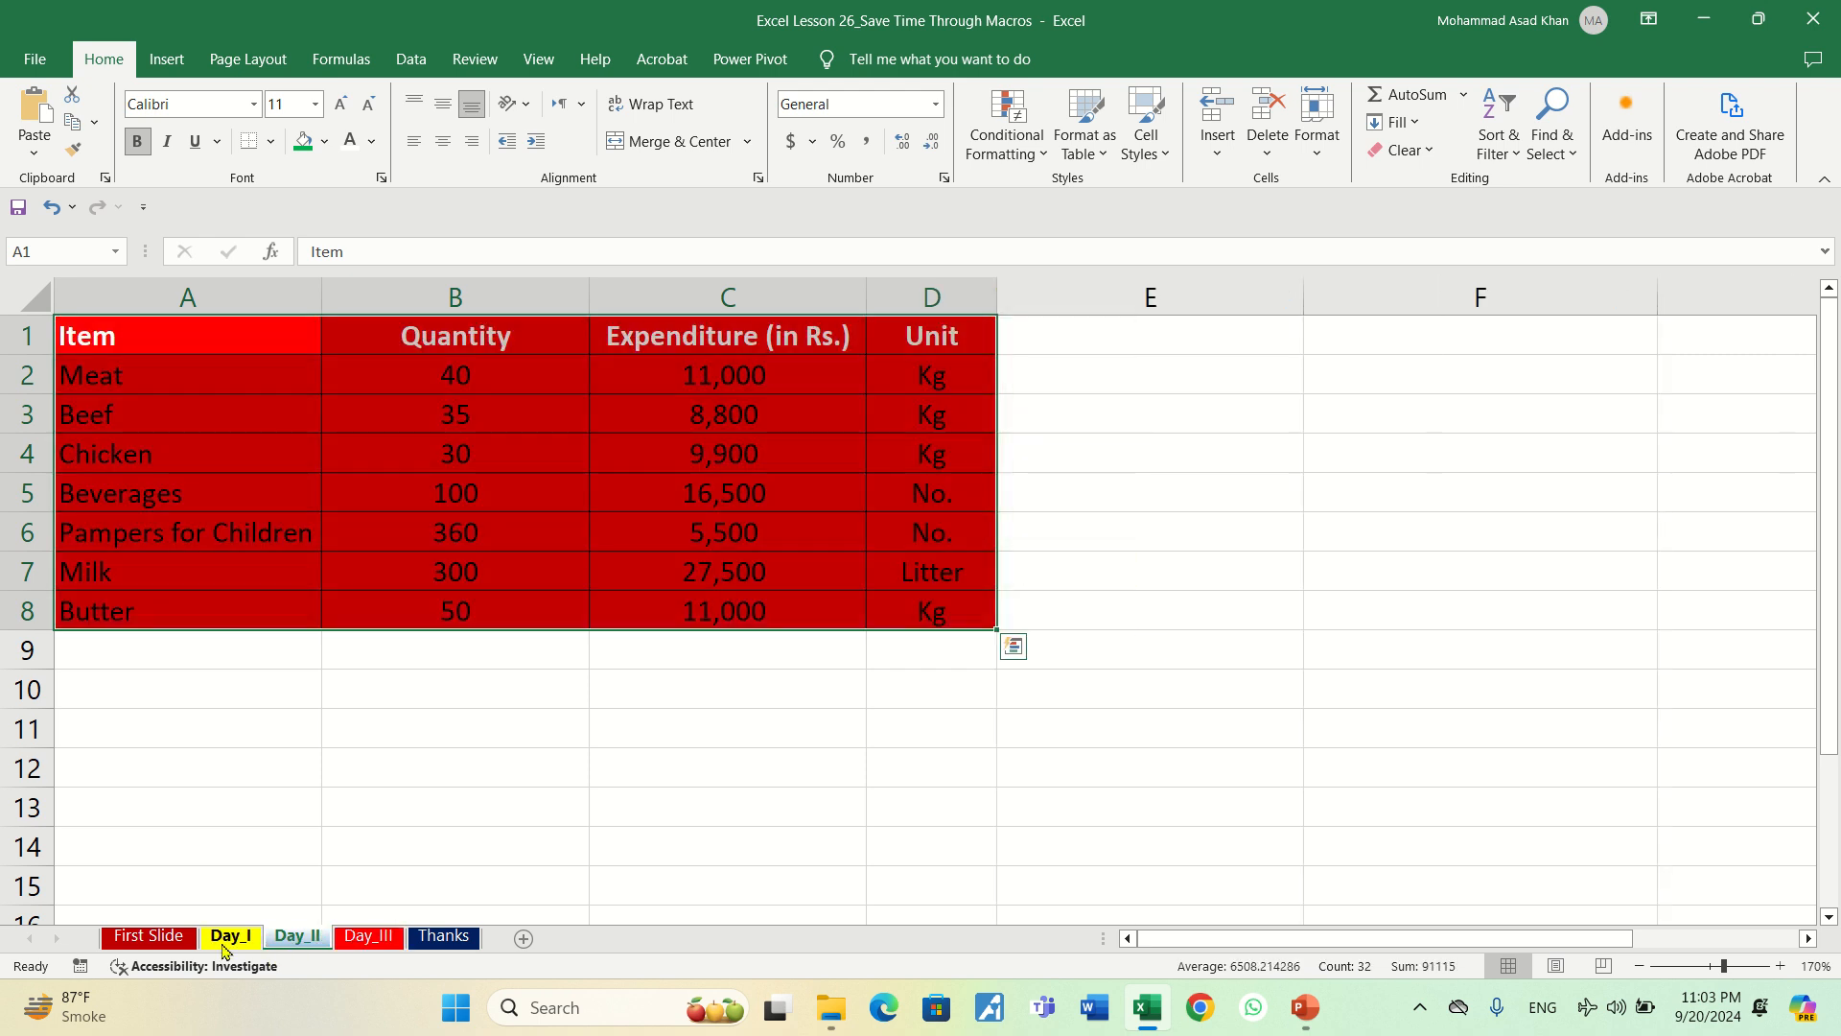
left_click(230, 944)
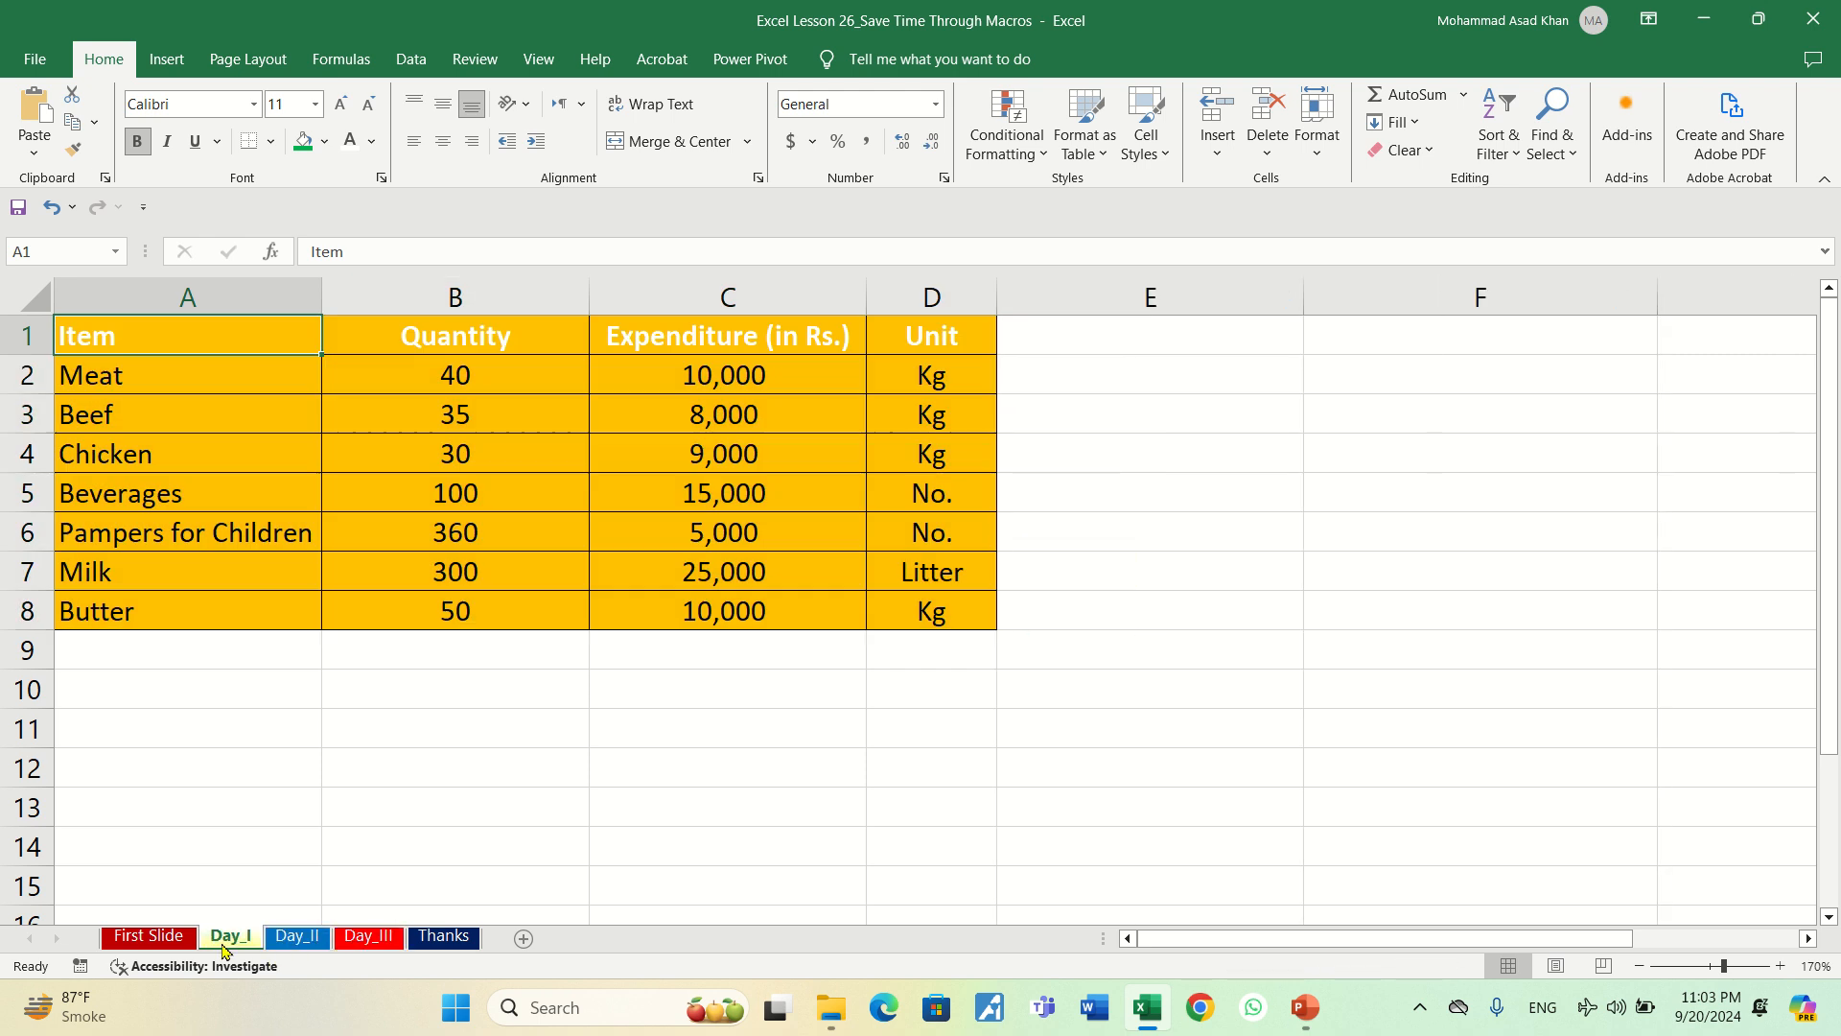
left_click(310, 942)
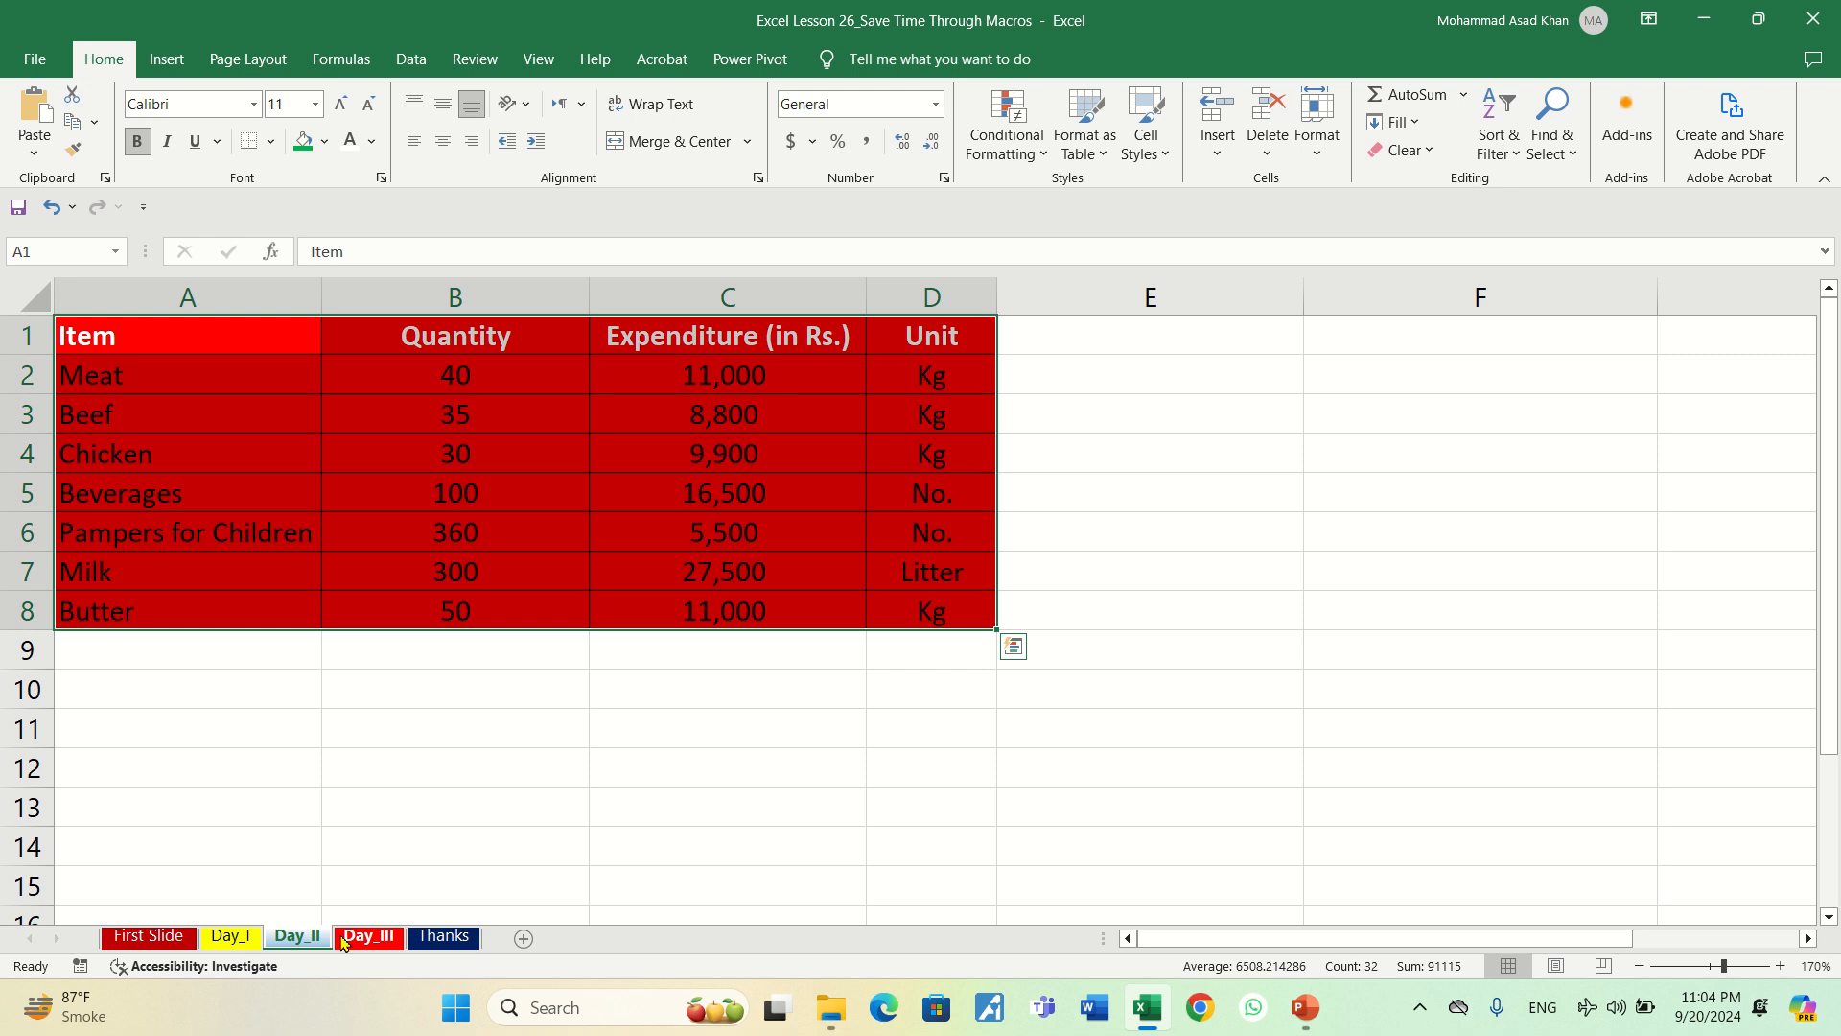
left_click(534, 569)
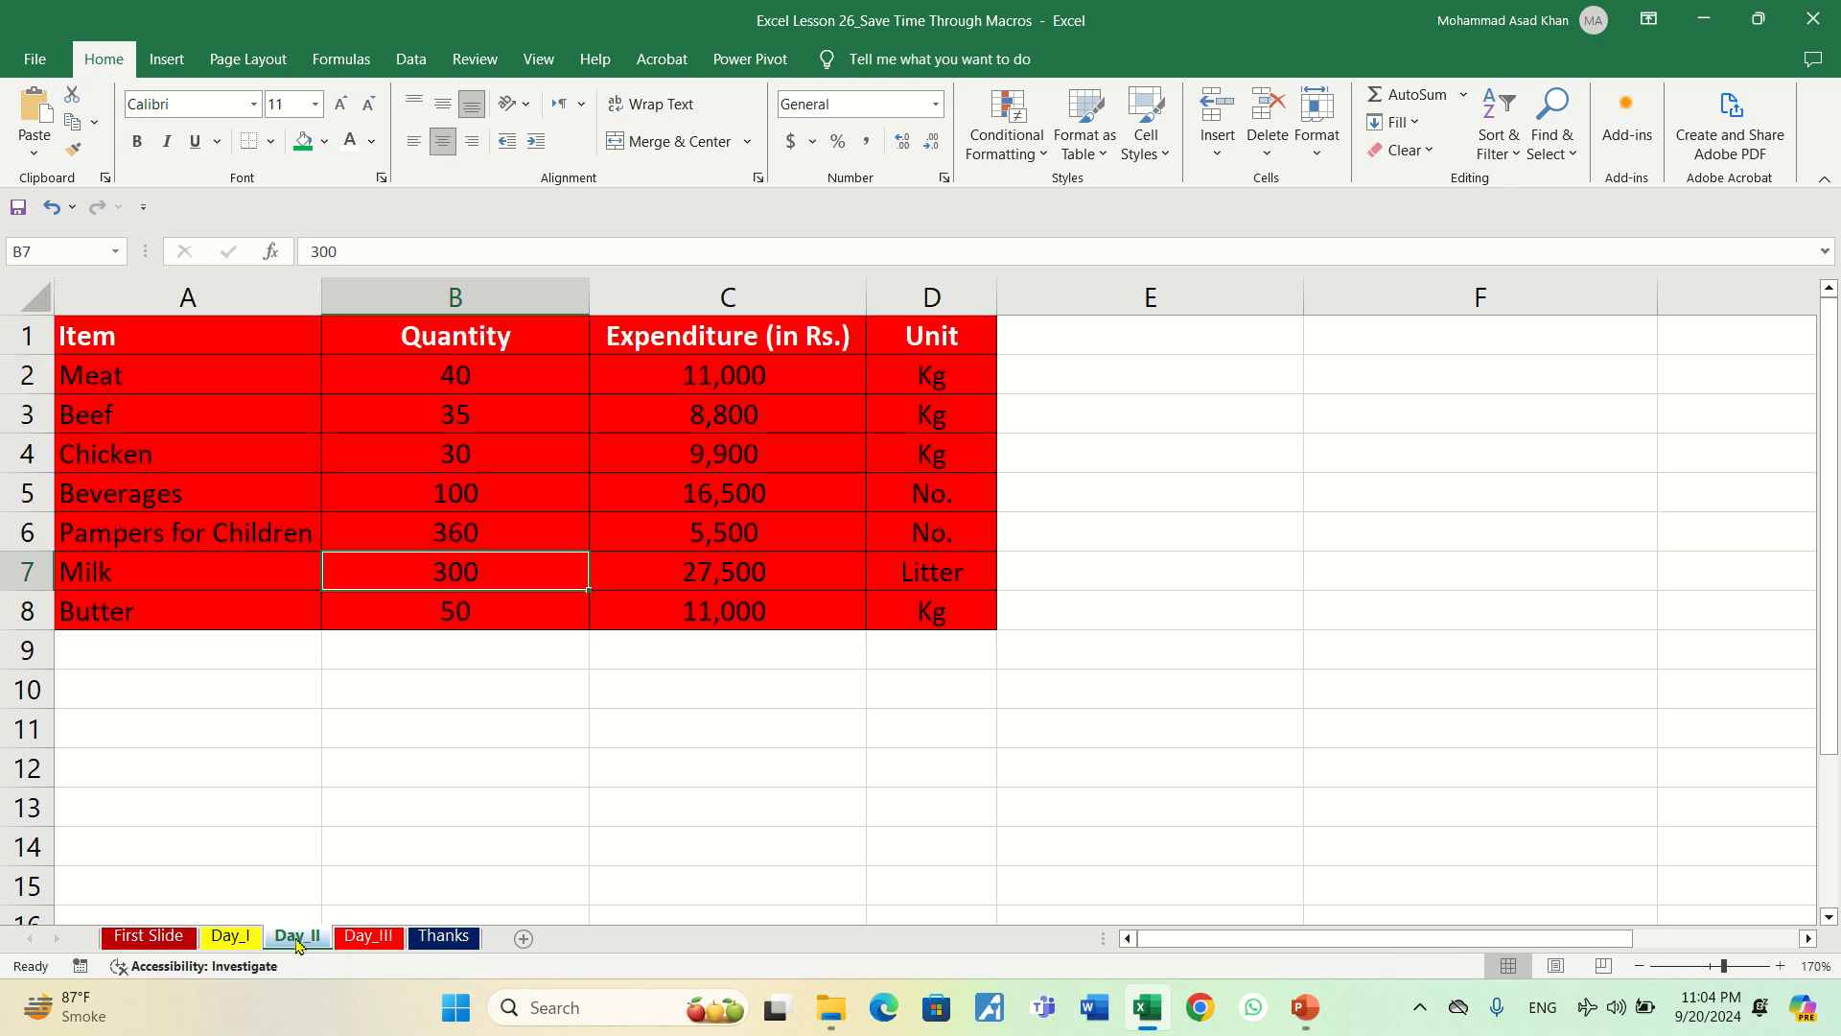
left_click(228, 937)
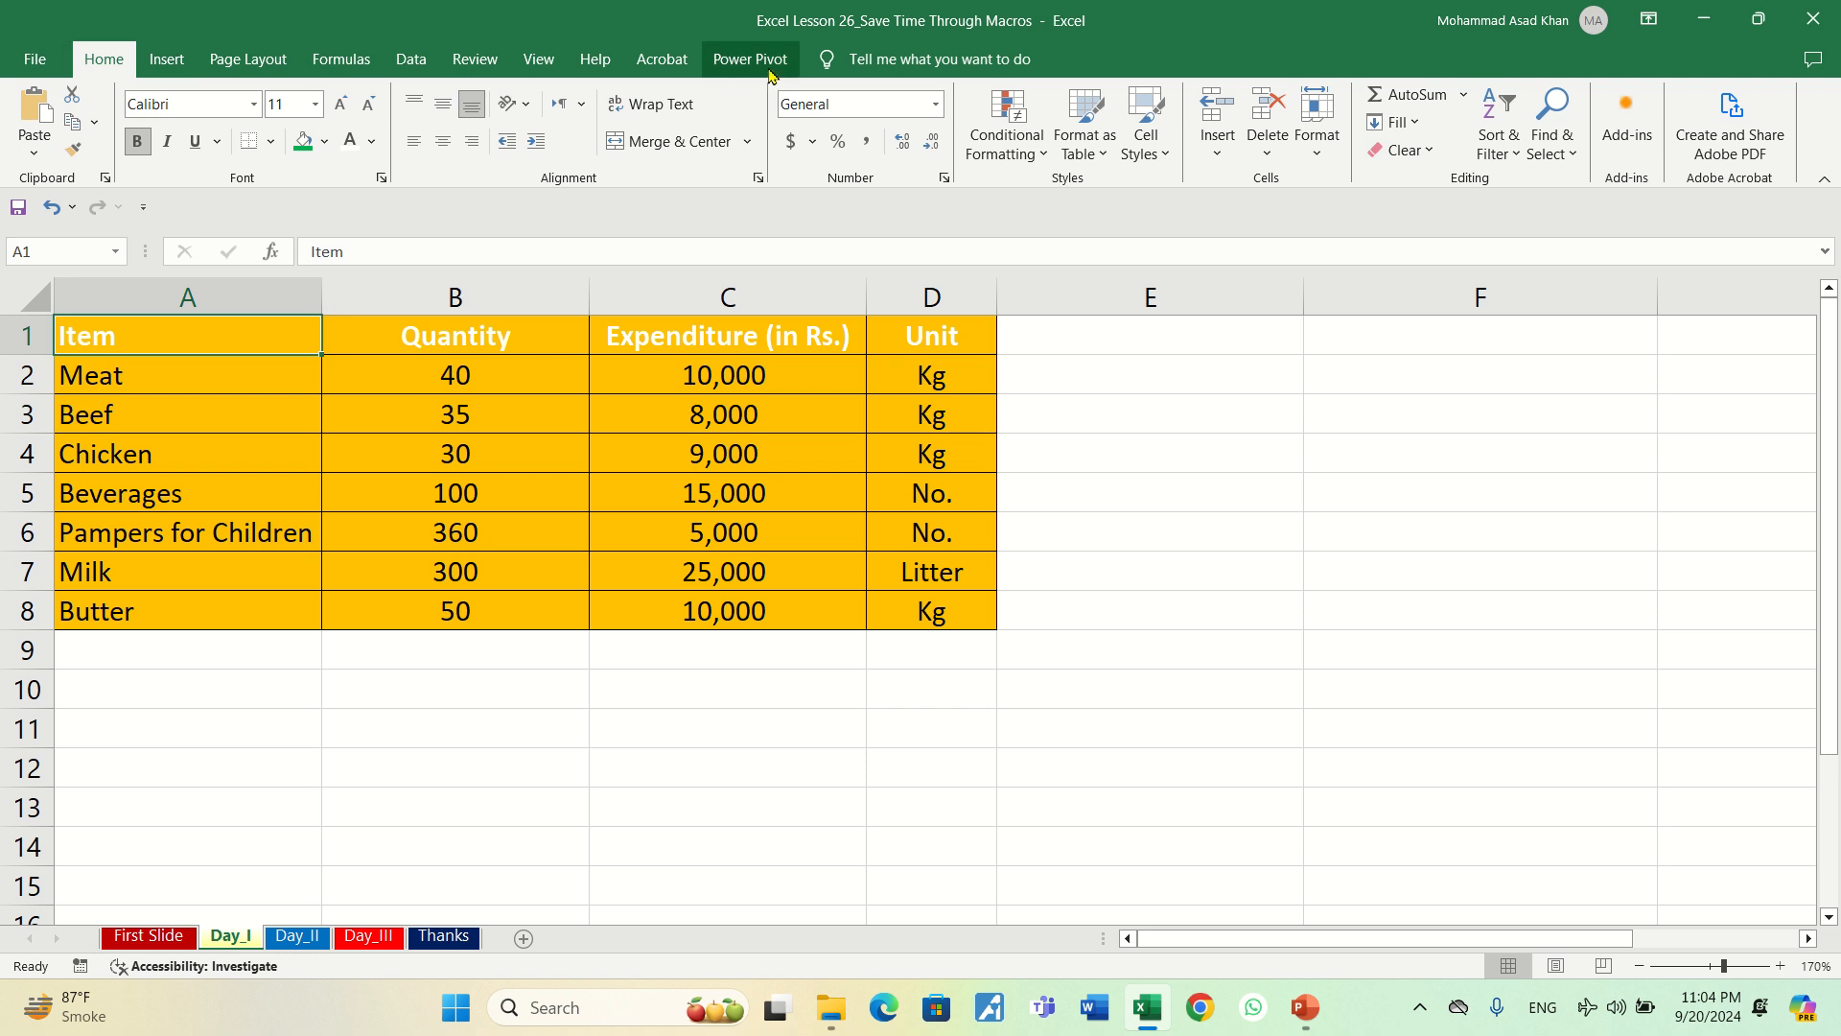
- Customize the ribbon so that the Developer tab is enabled among the main tabs
right_click(1007, 209)
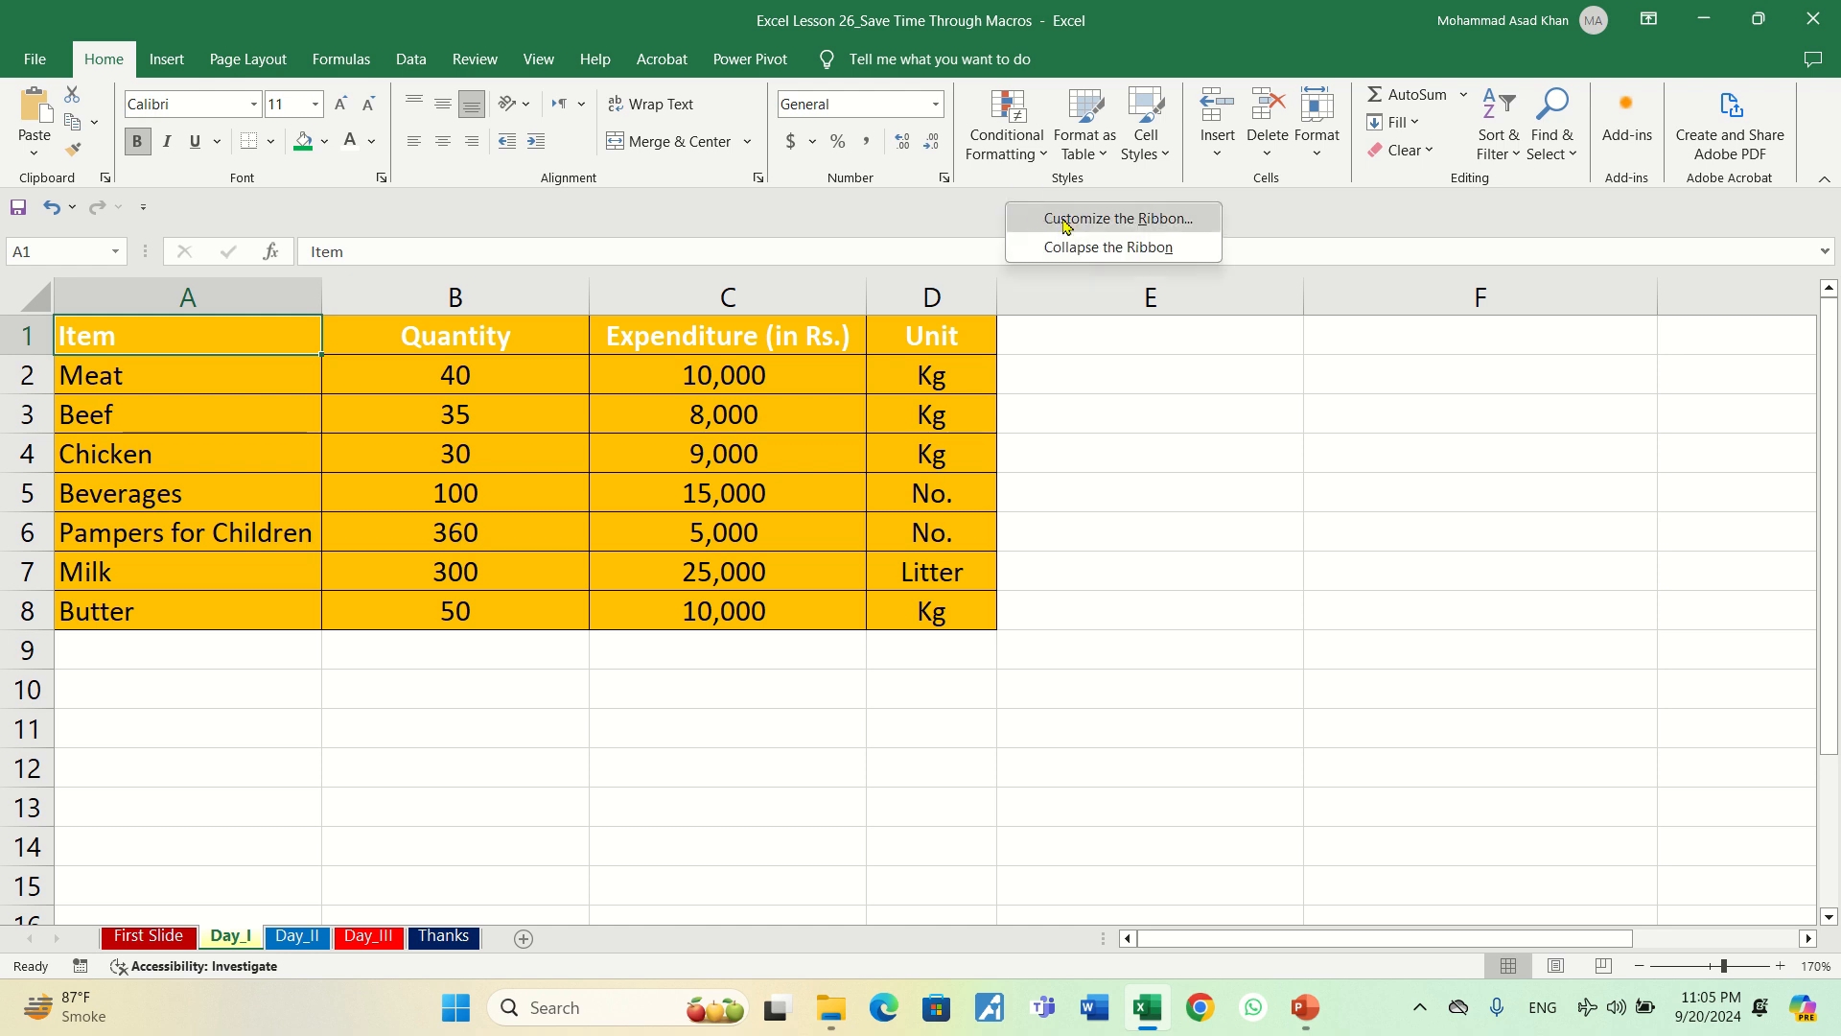
left_click(1113, 219)
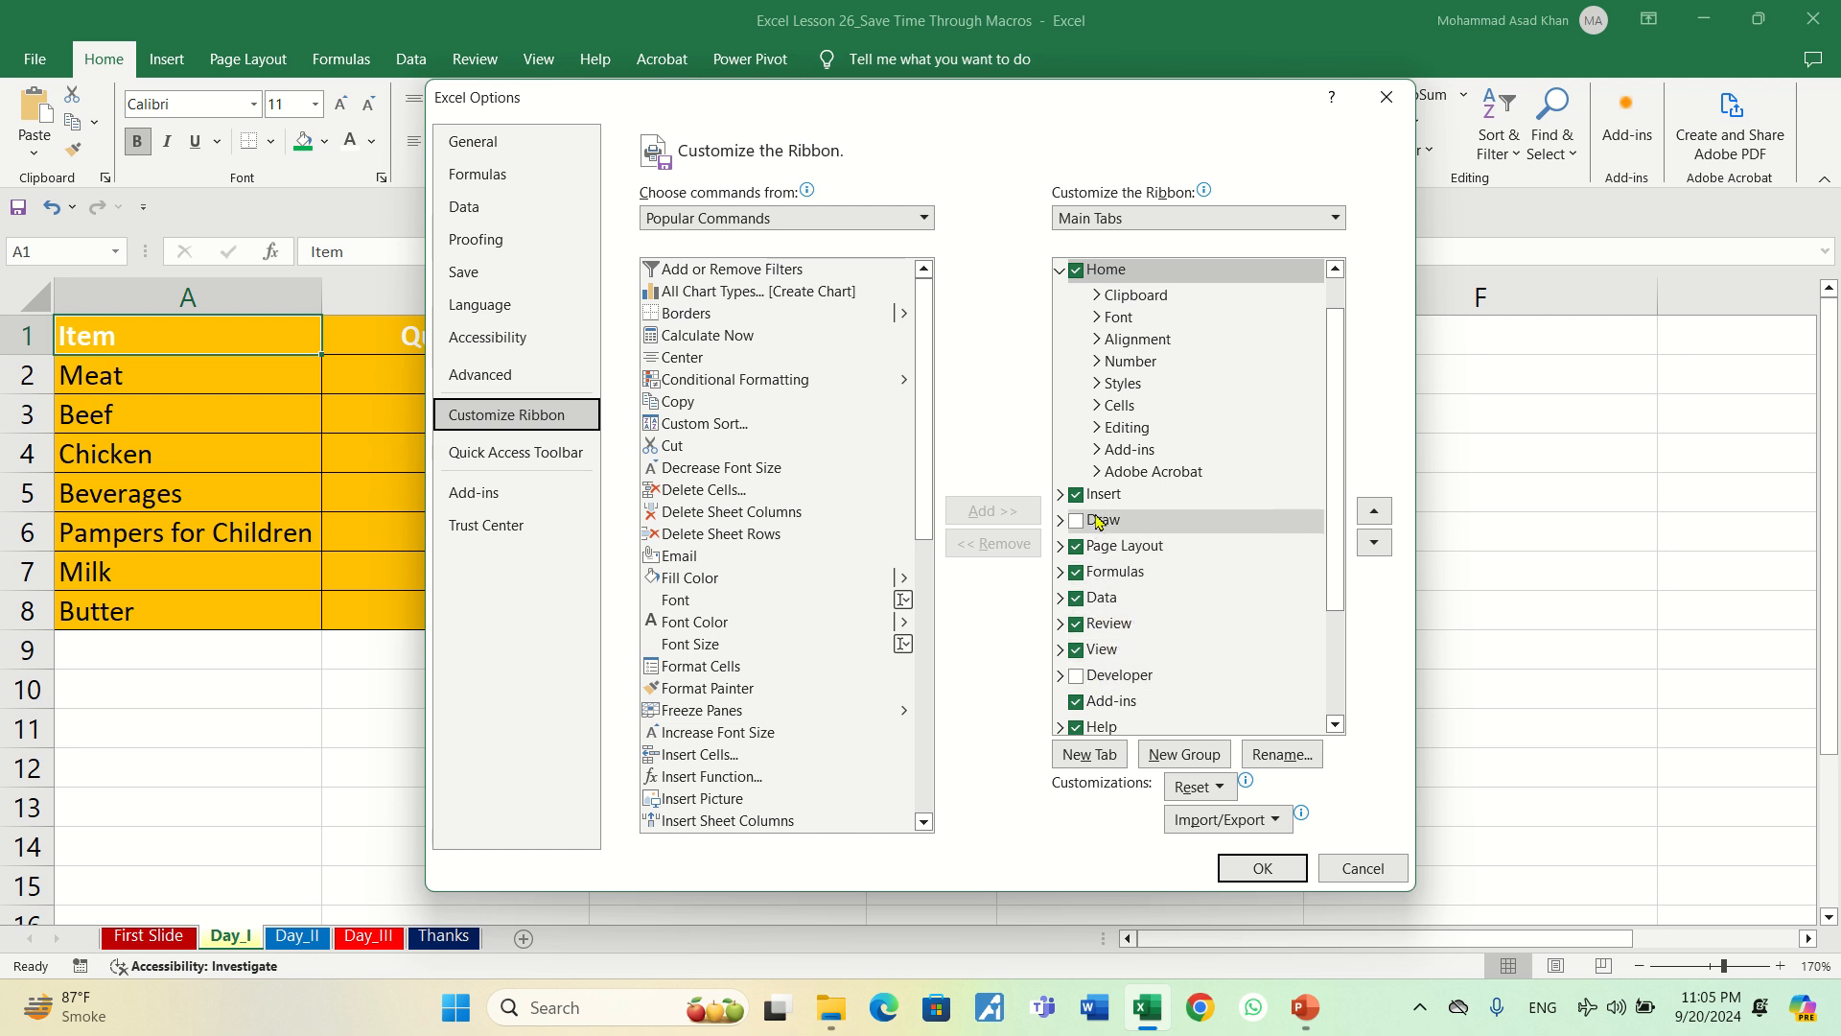
left_click(1076, 677)
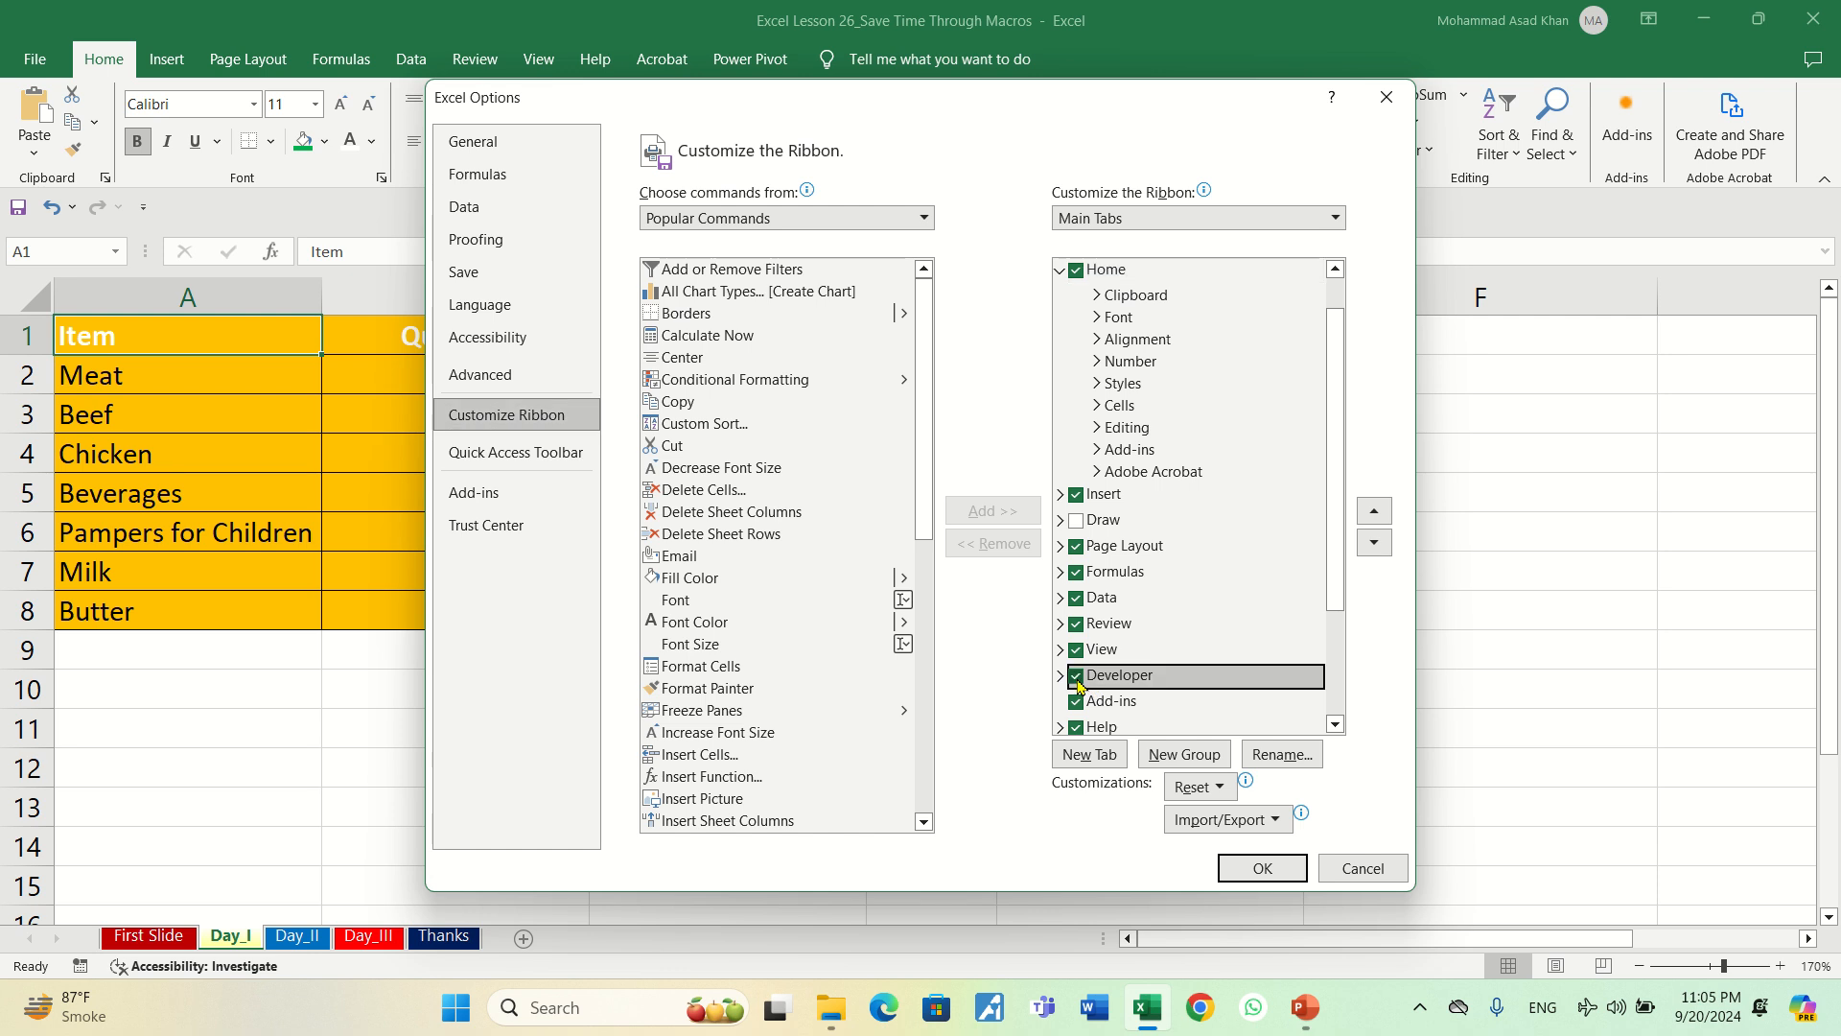
left_click(1260, 869)
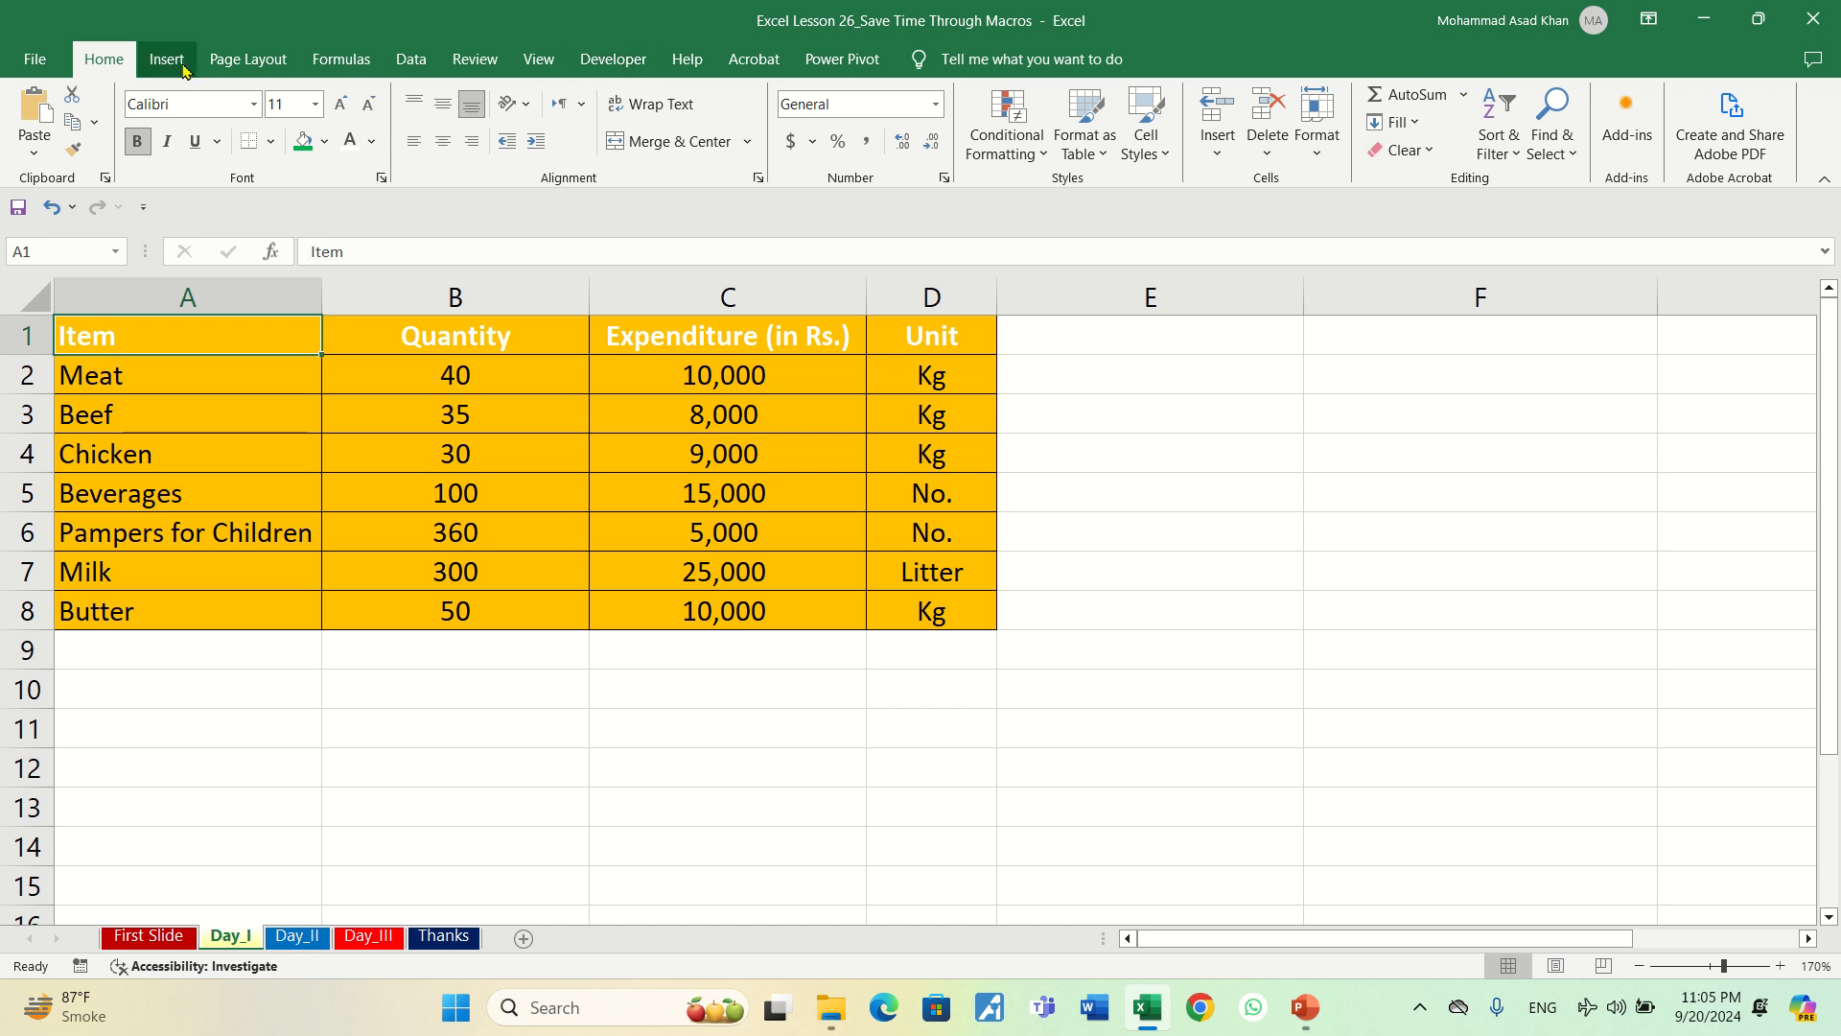
- Start recording a macro named Formatting, stored in This Workbook, with no shortcut key
left_click(614, 60)
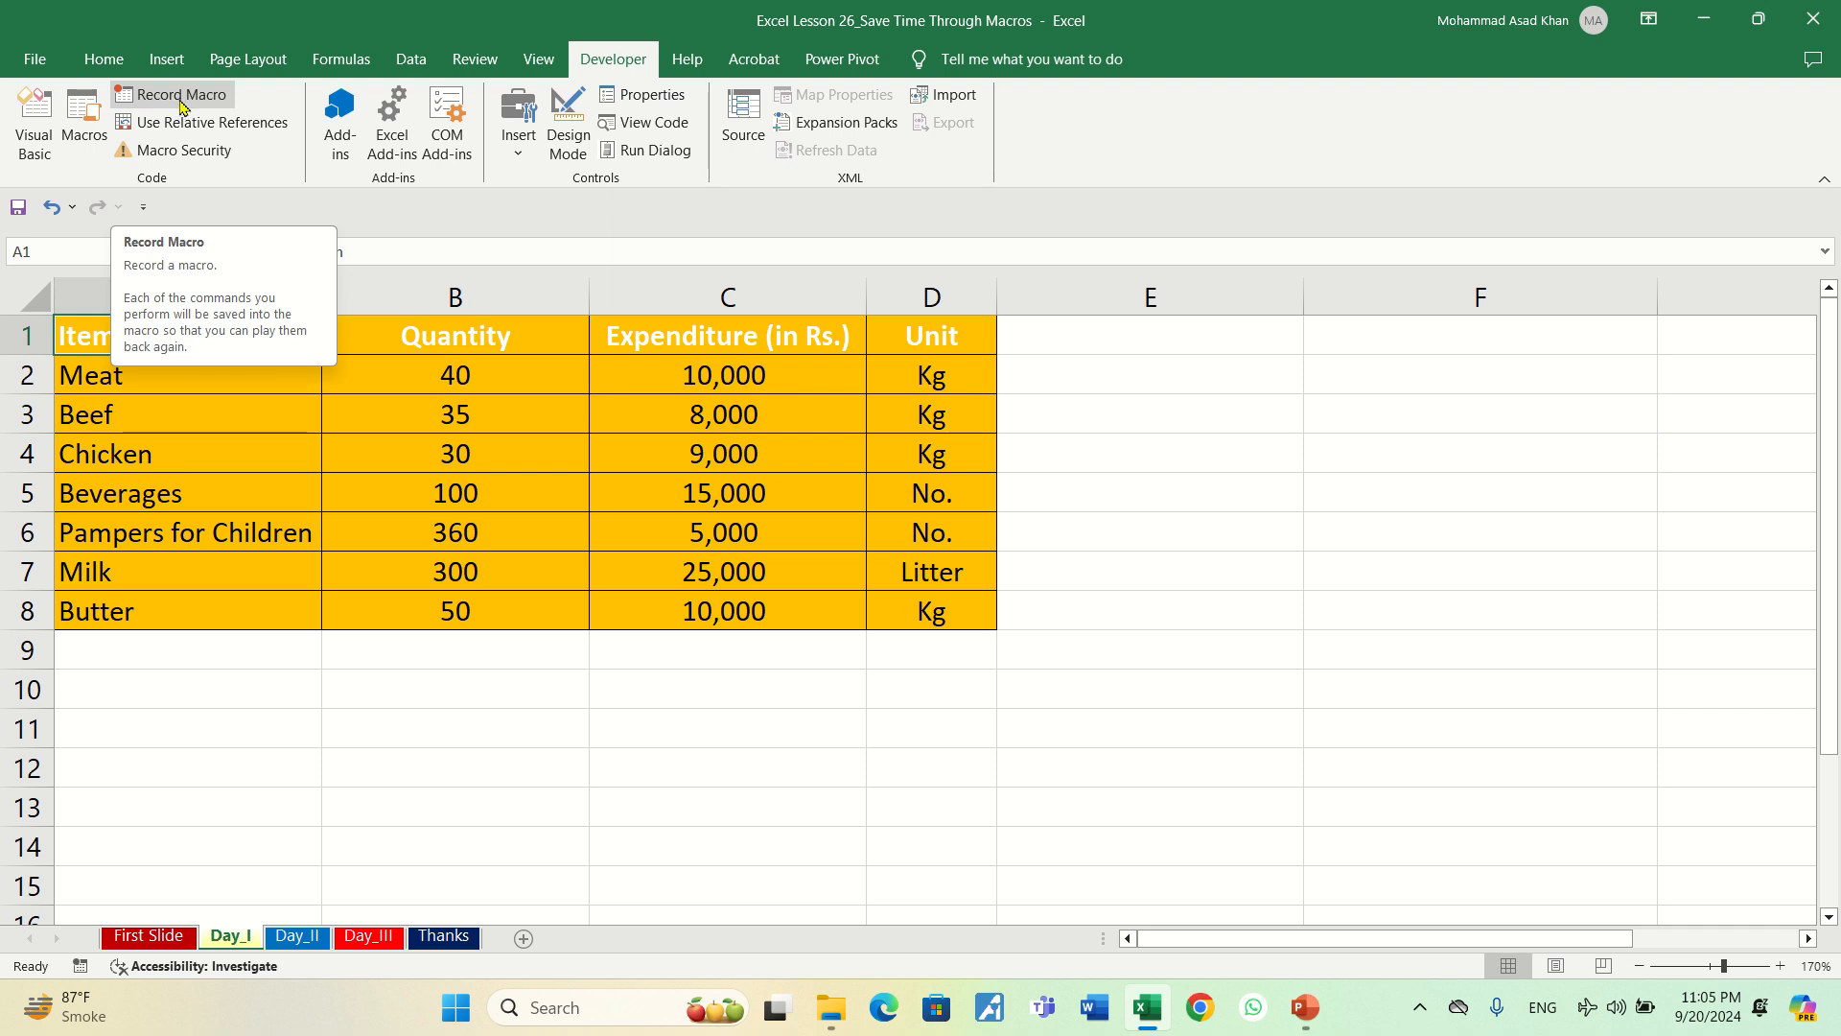
left_click(180, 96)
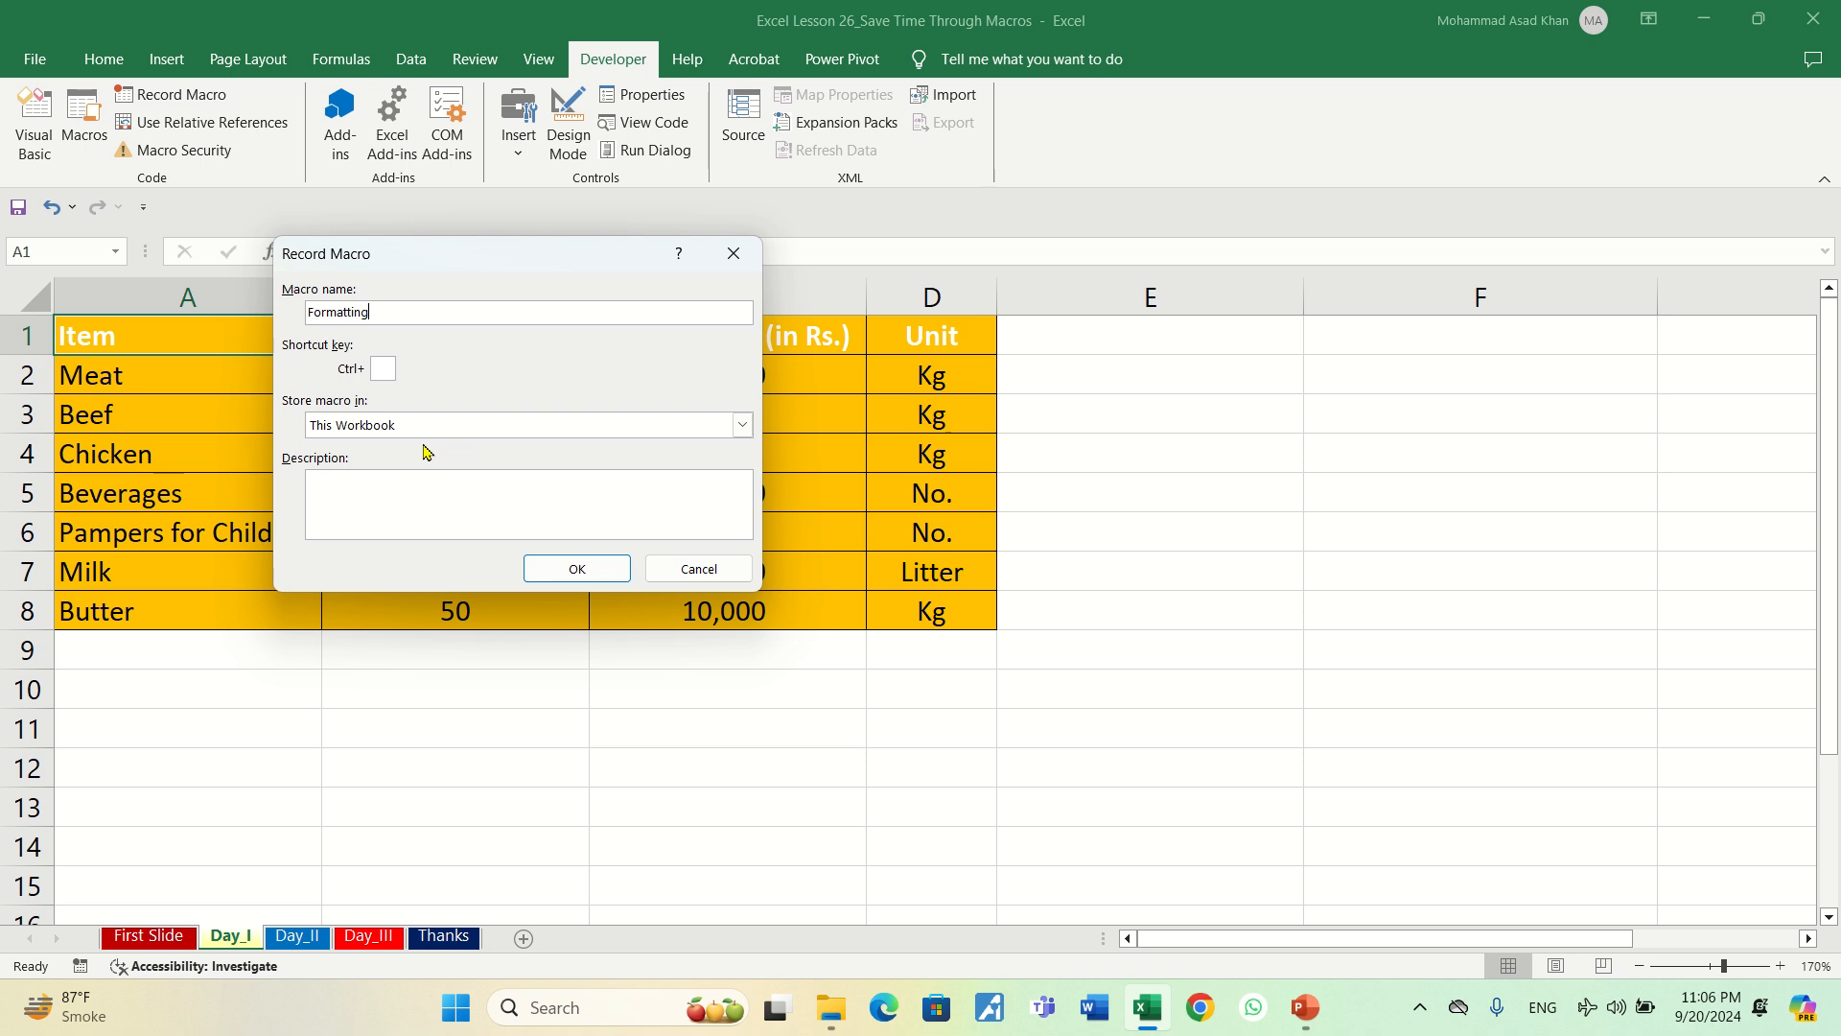
left_click(578, 569)
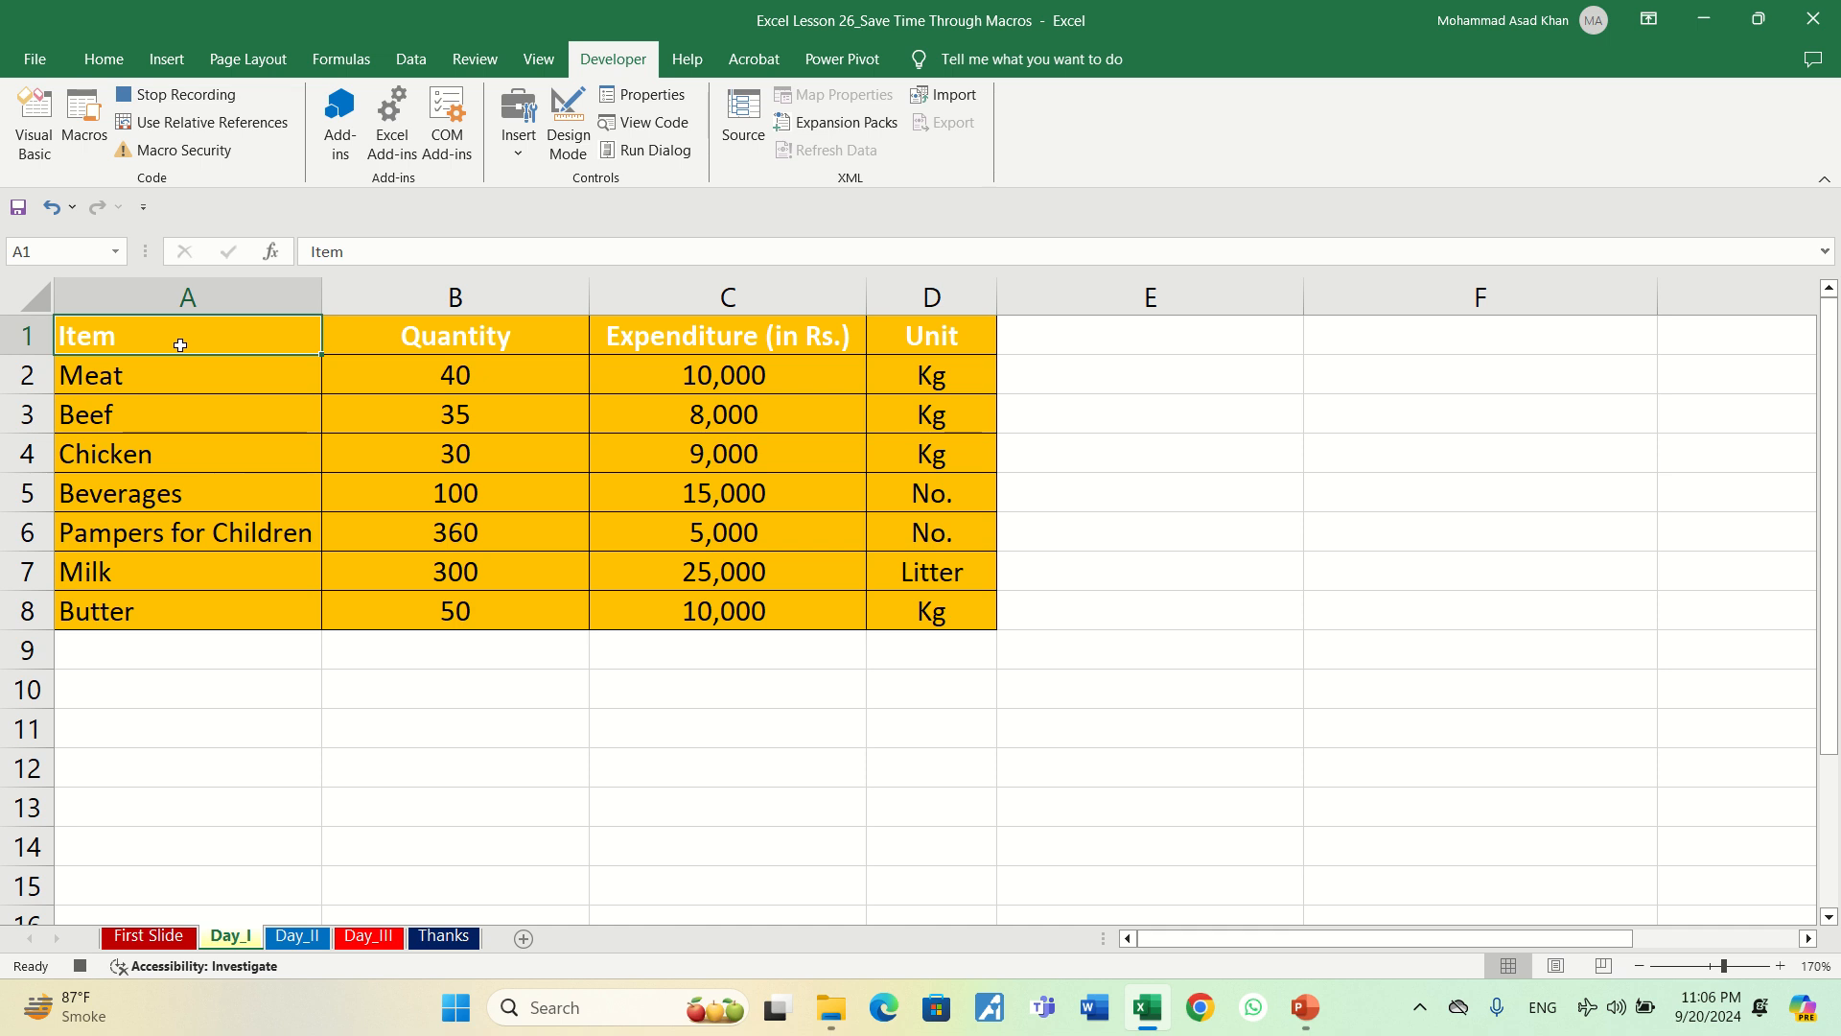
- Format the header row A1:D1 with a dark blue-gray fill and white font color
key("shift+Right")
key("shift+Right")
key("shift+Right")
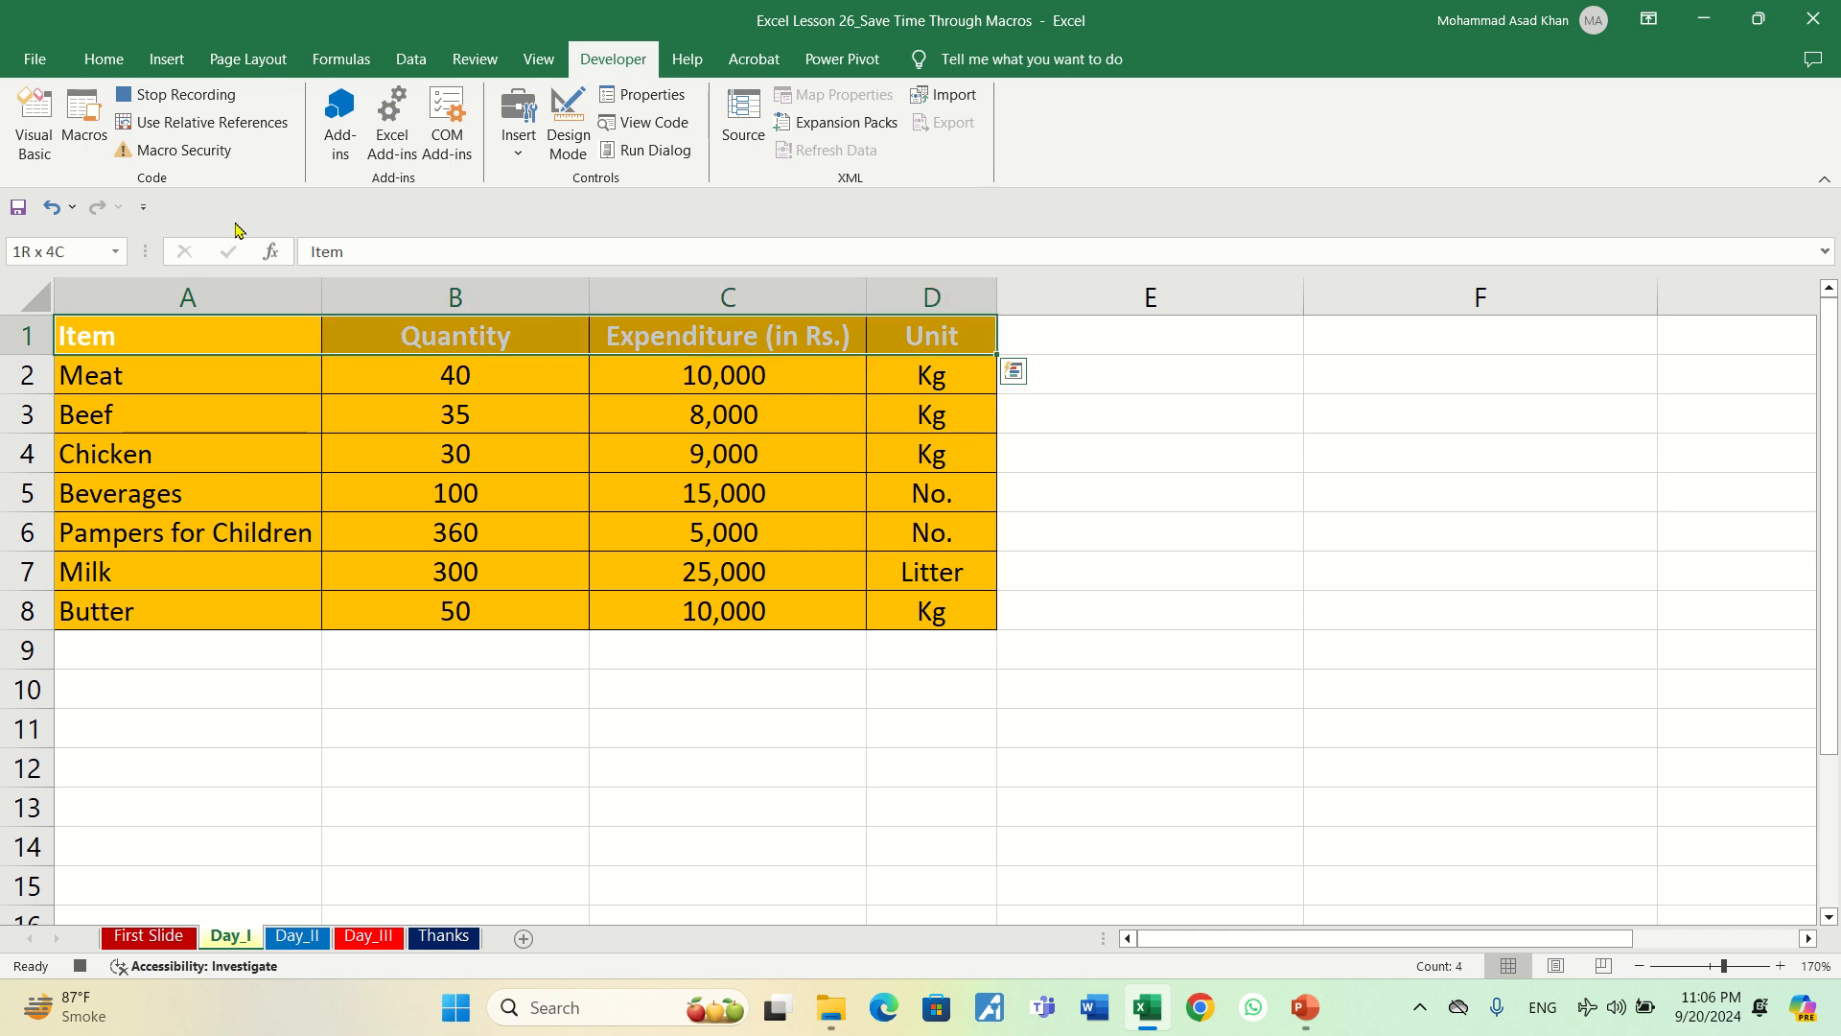
left_click(94, 60)
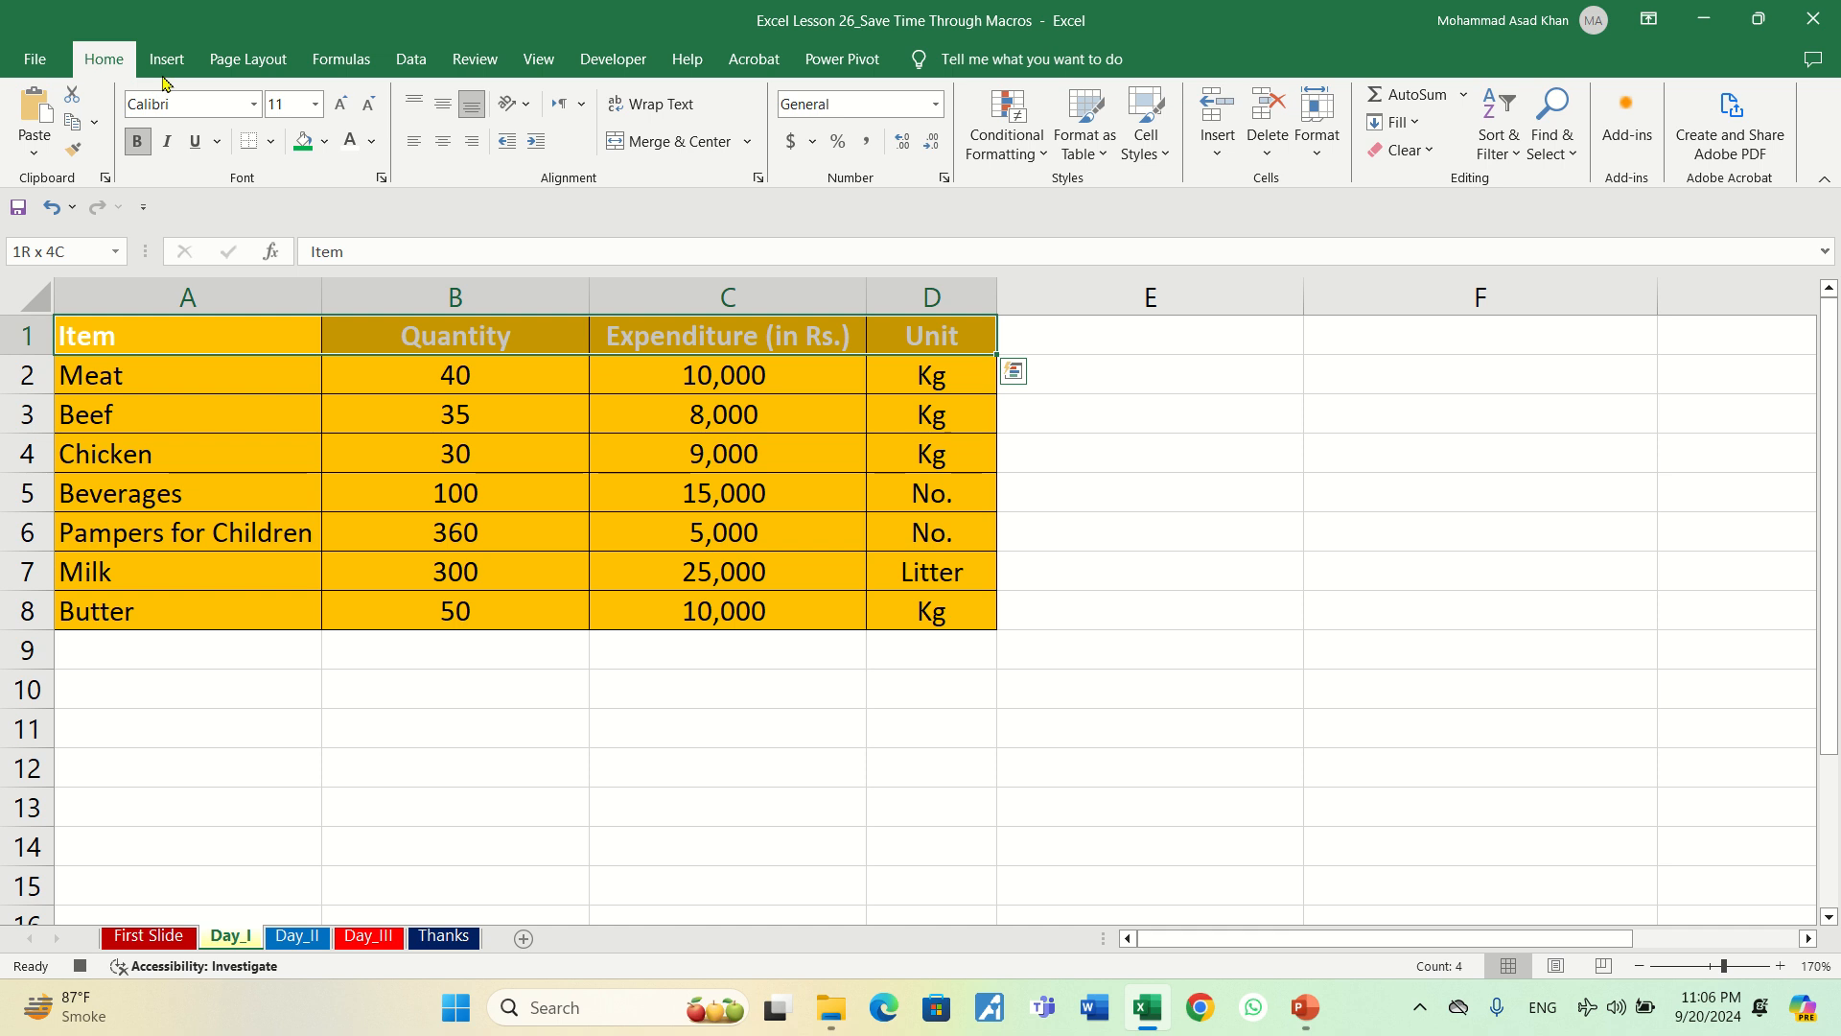
left_click(324, 149)
key("Escape")
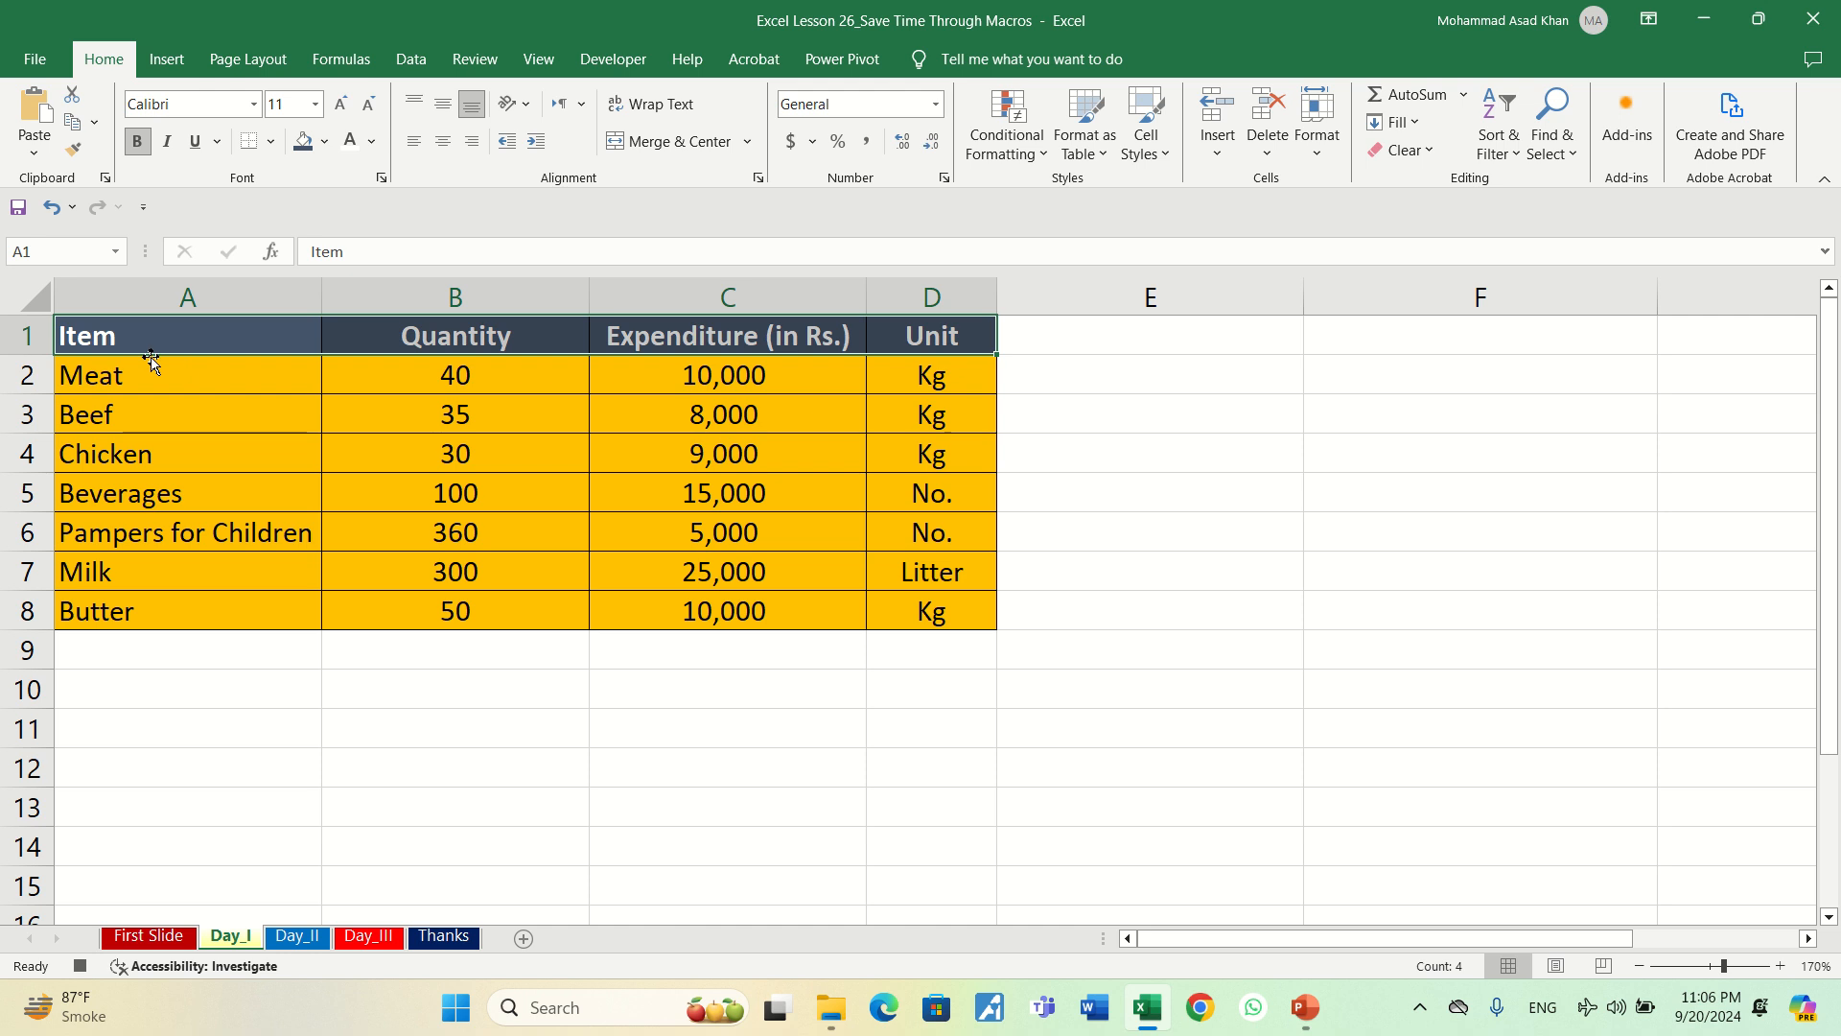
left_click(372, 146)
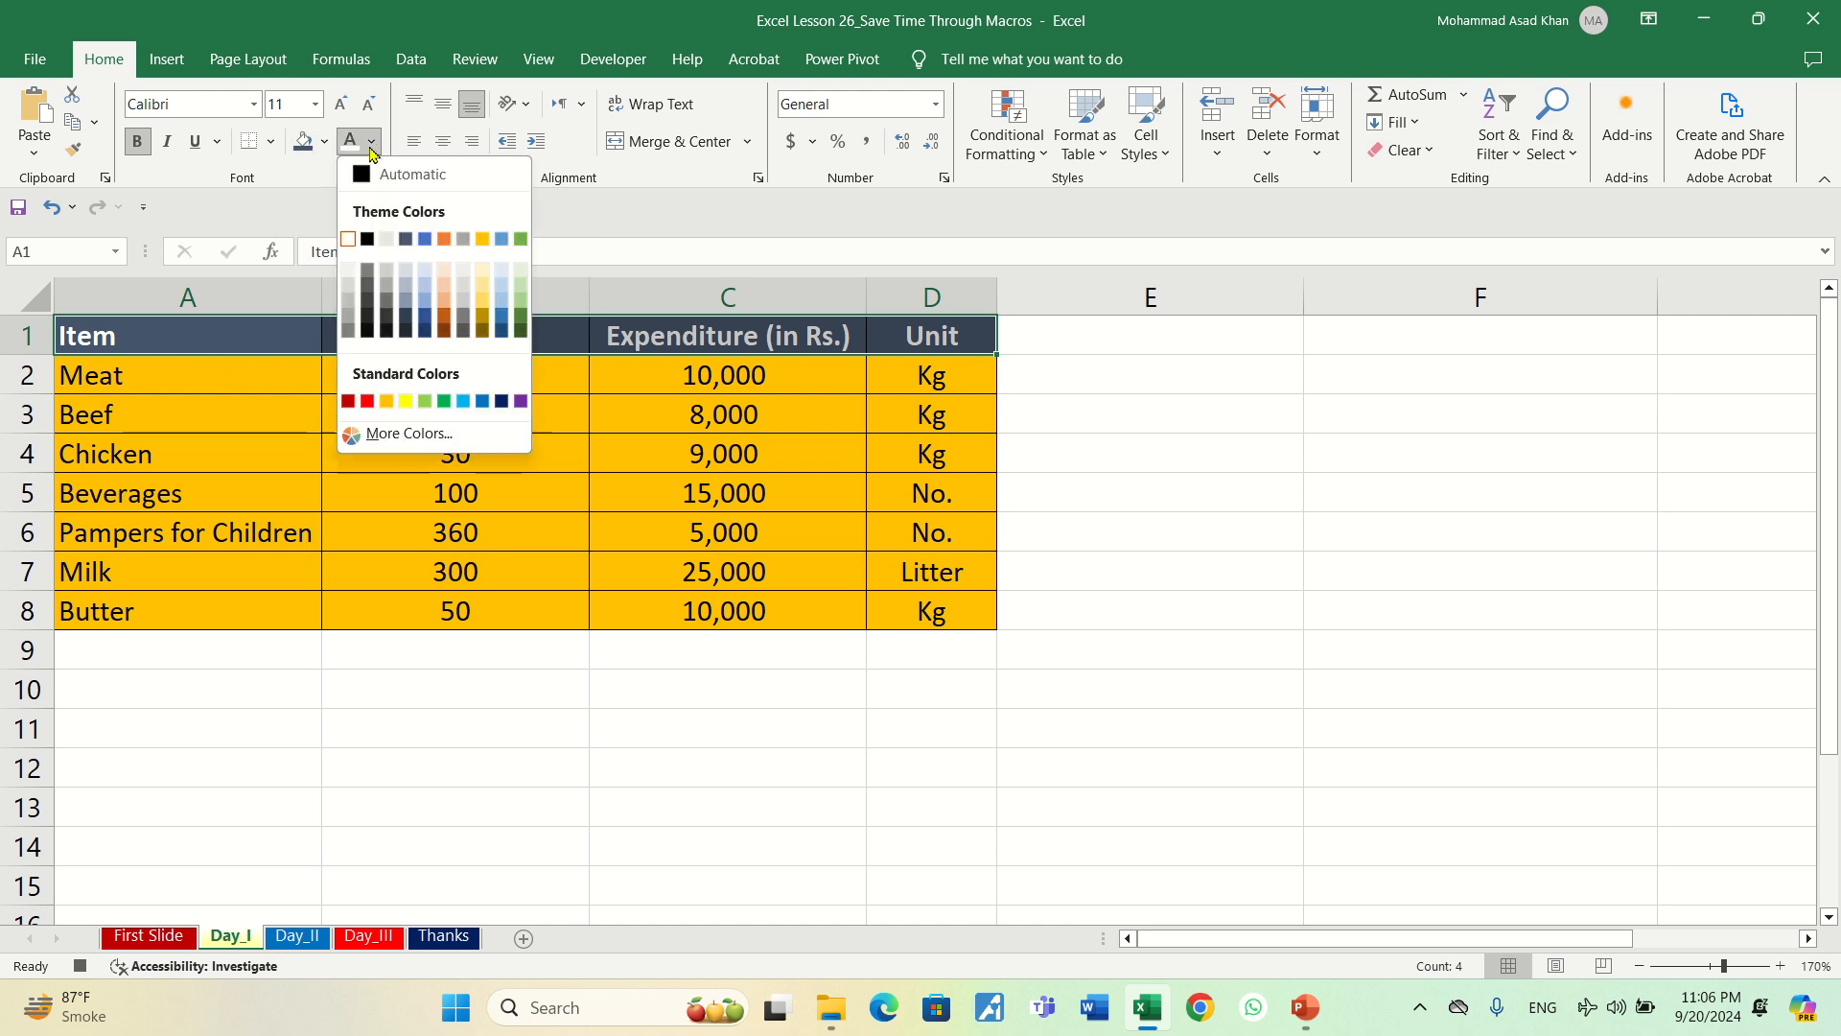
left_click(350, 241)
- Set the fill of the table's data range A2:D8 to white
left_click(193, 365)
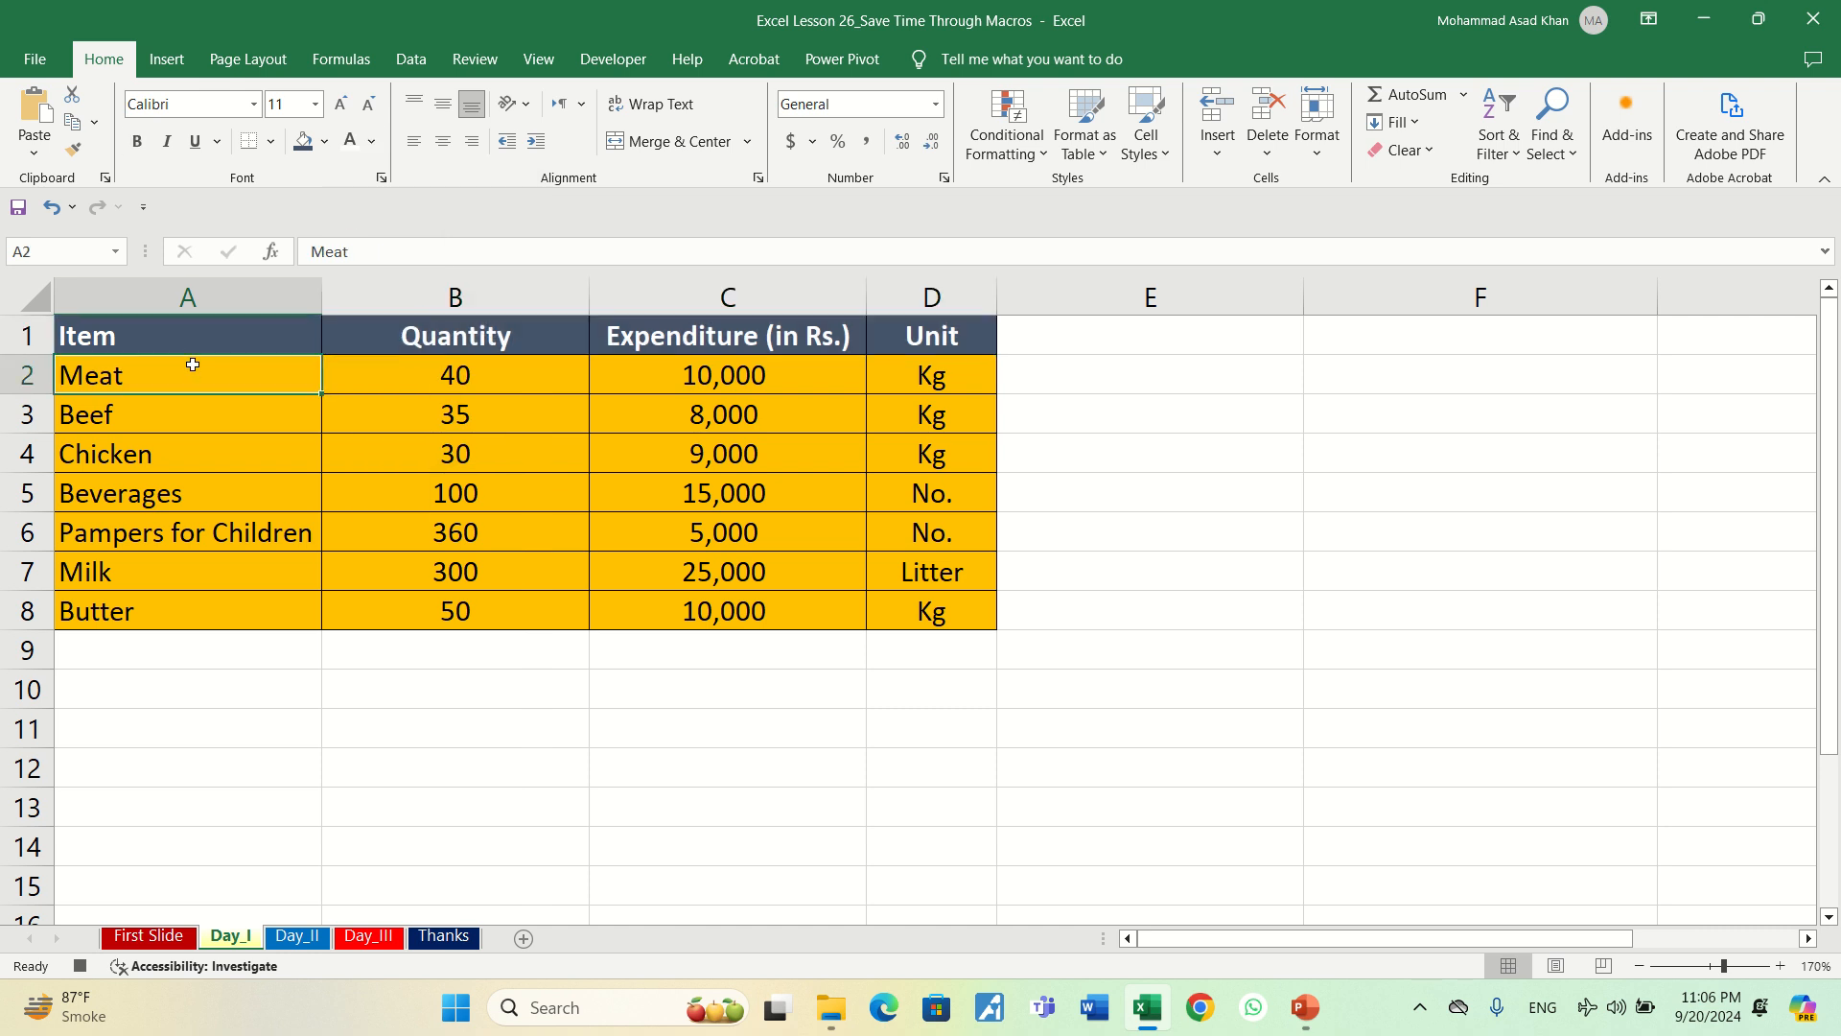
key("shift+Down")
key("shift+Down")
key("shift+Down")
key("shift+Down")
key("shift+Down")
key("shift+Down")
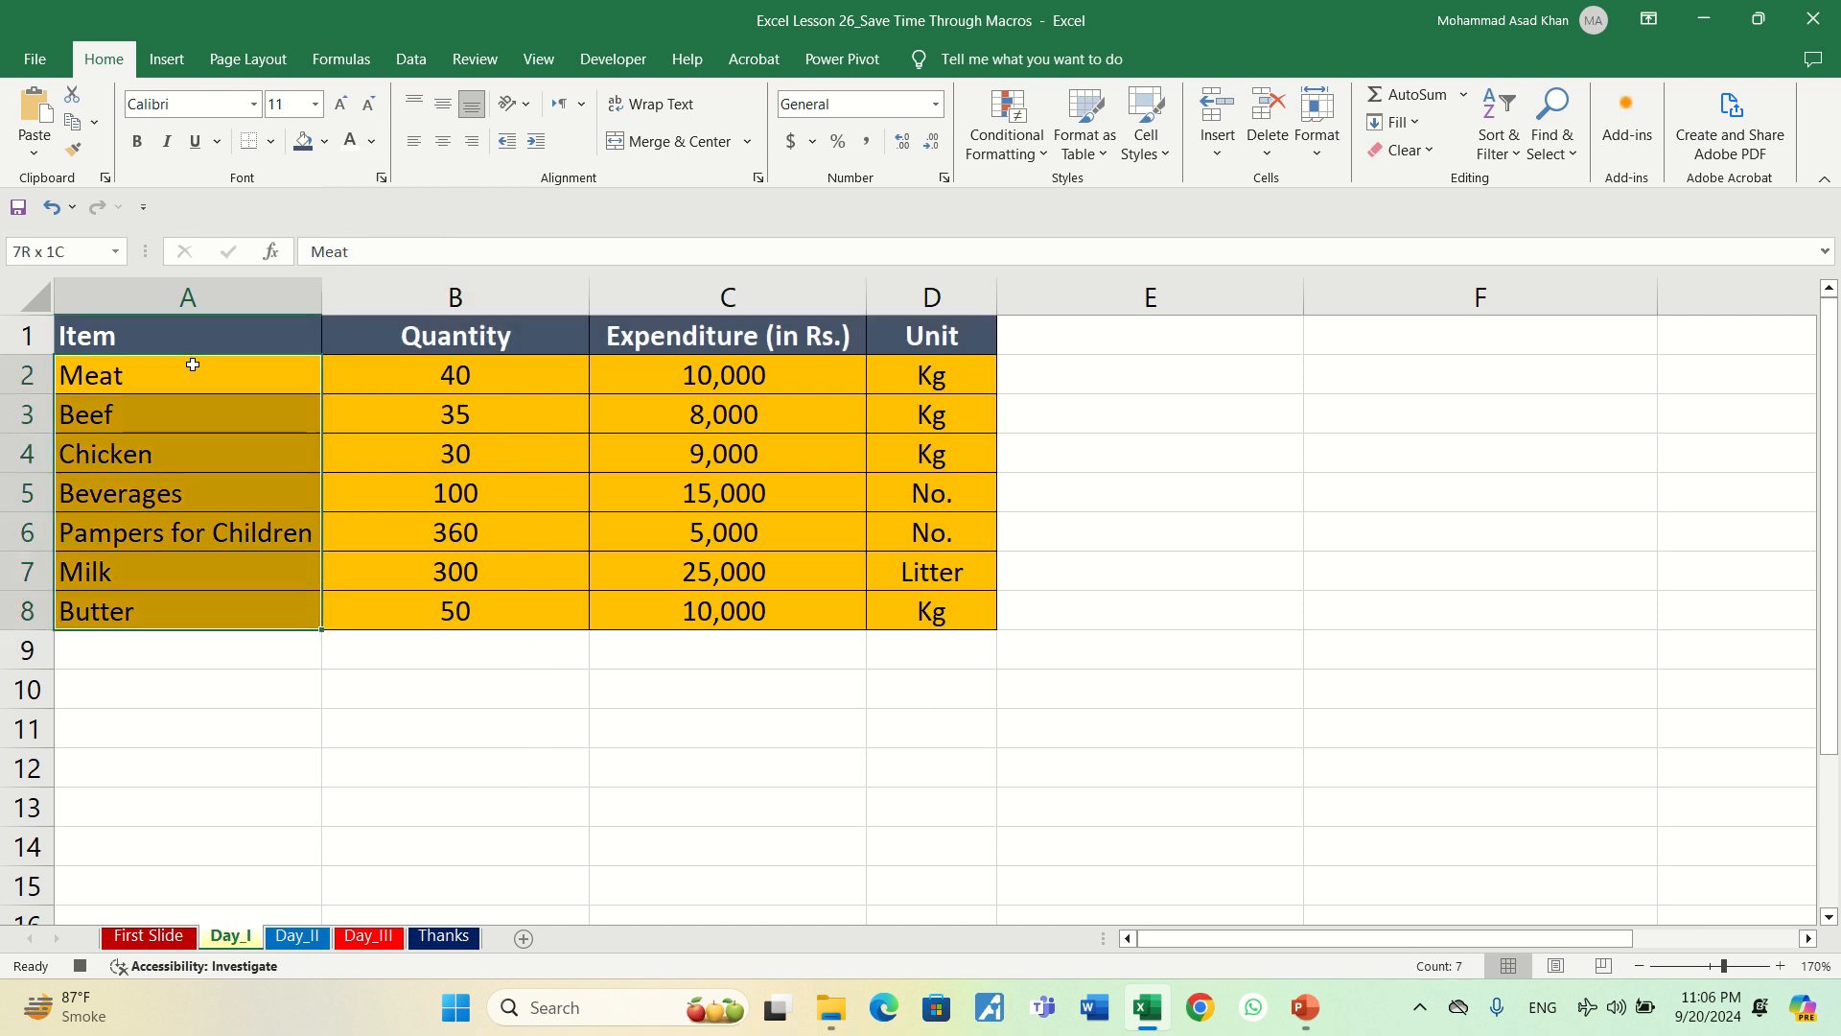
key("shift+Right")
key("shift+Right")
key("shift+Right")
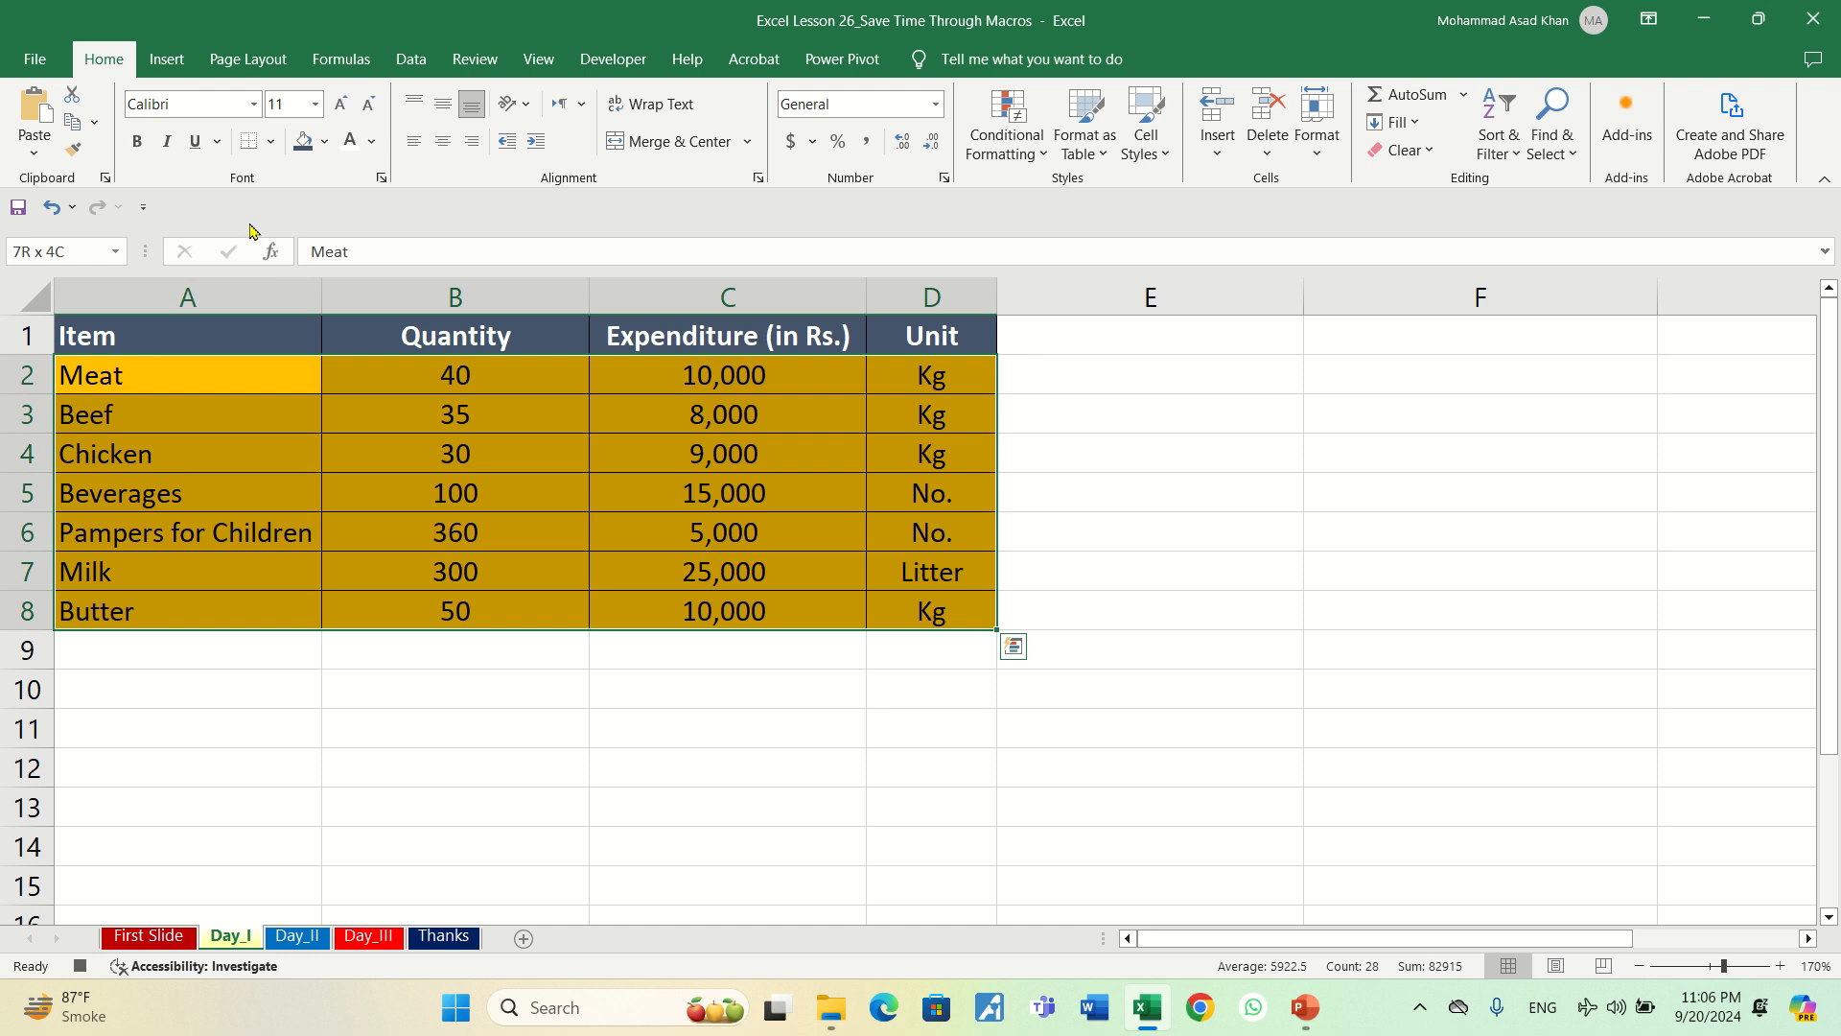
left_click(325, 140)
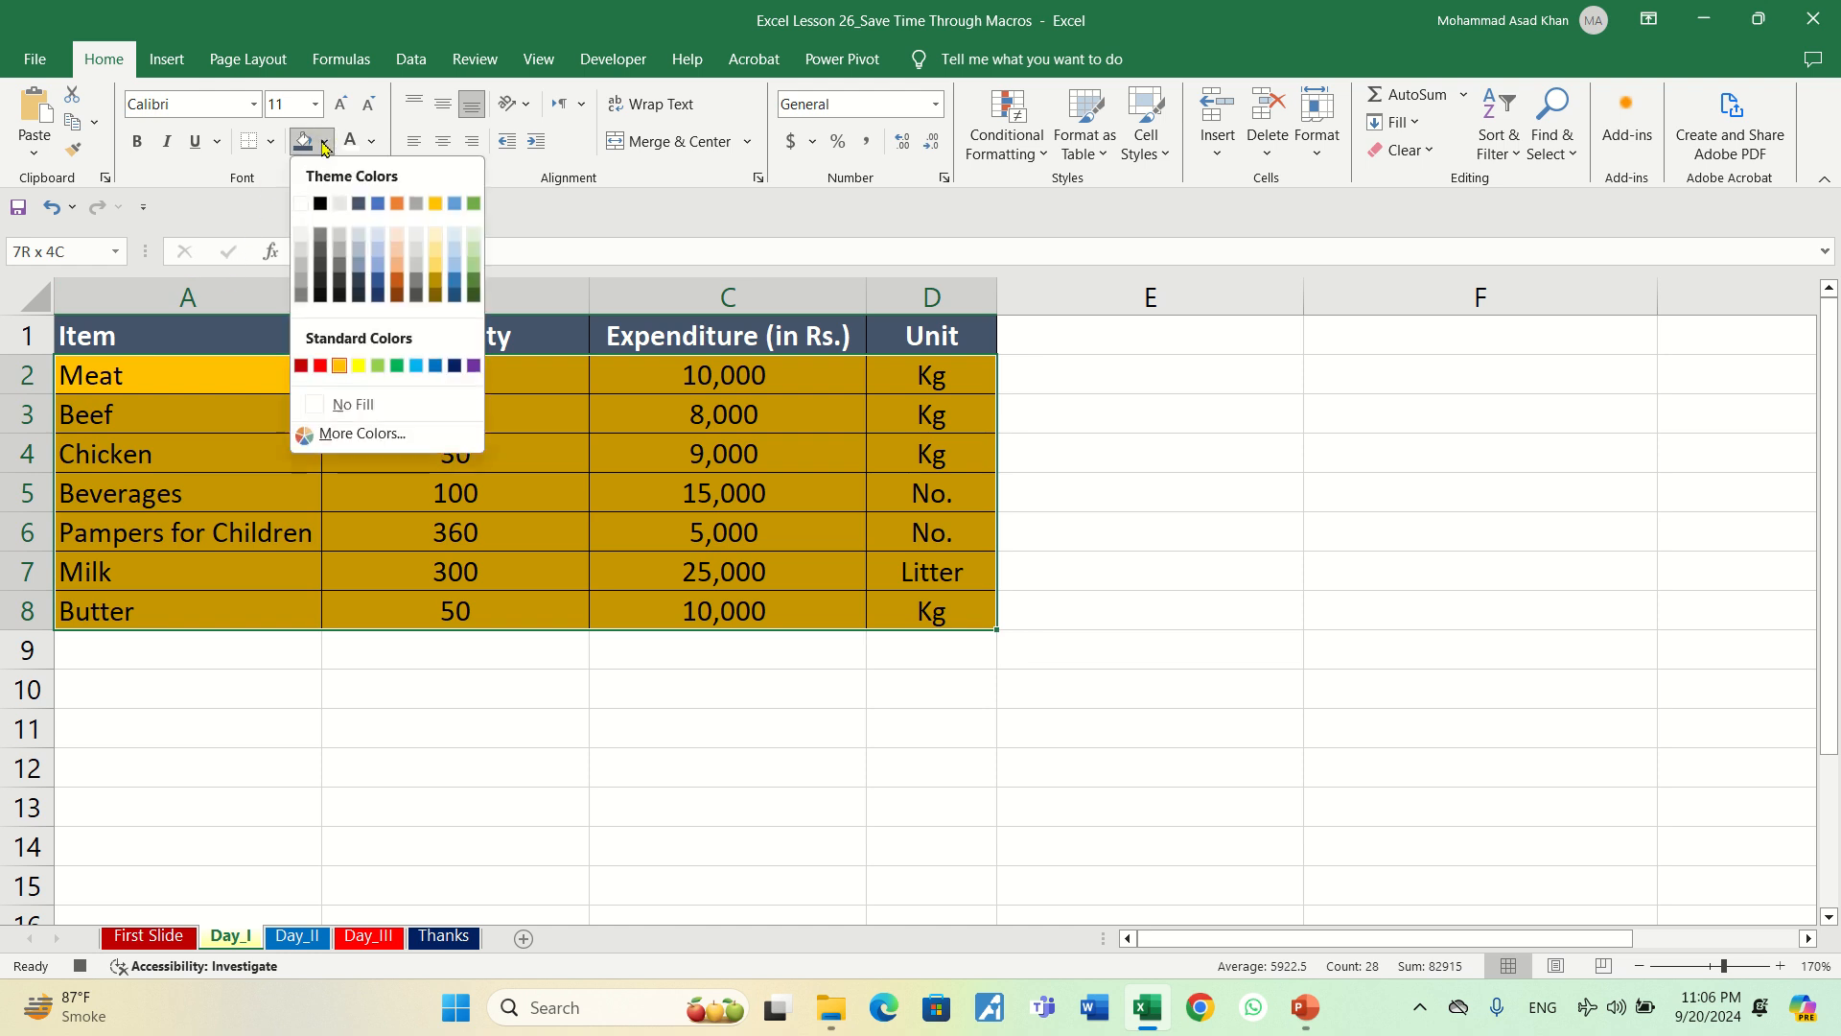
left_click(301, 202)
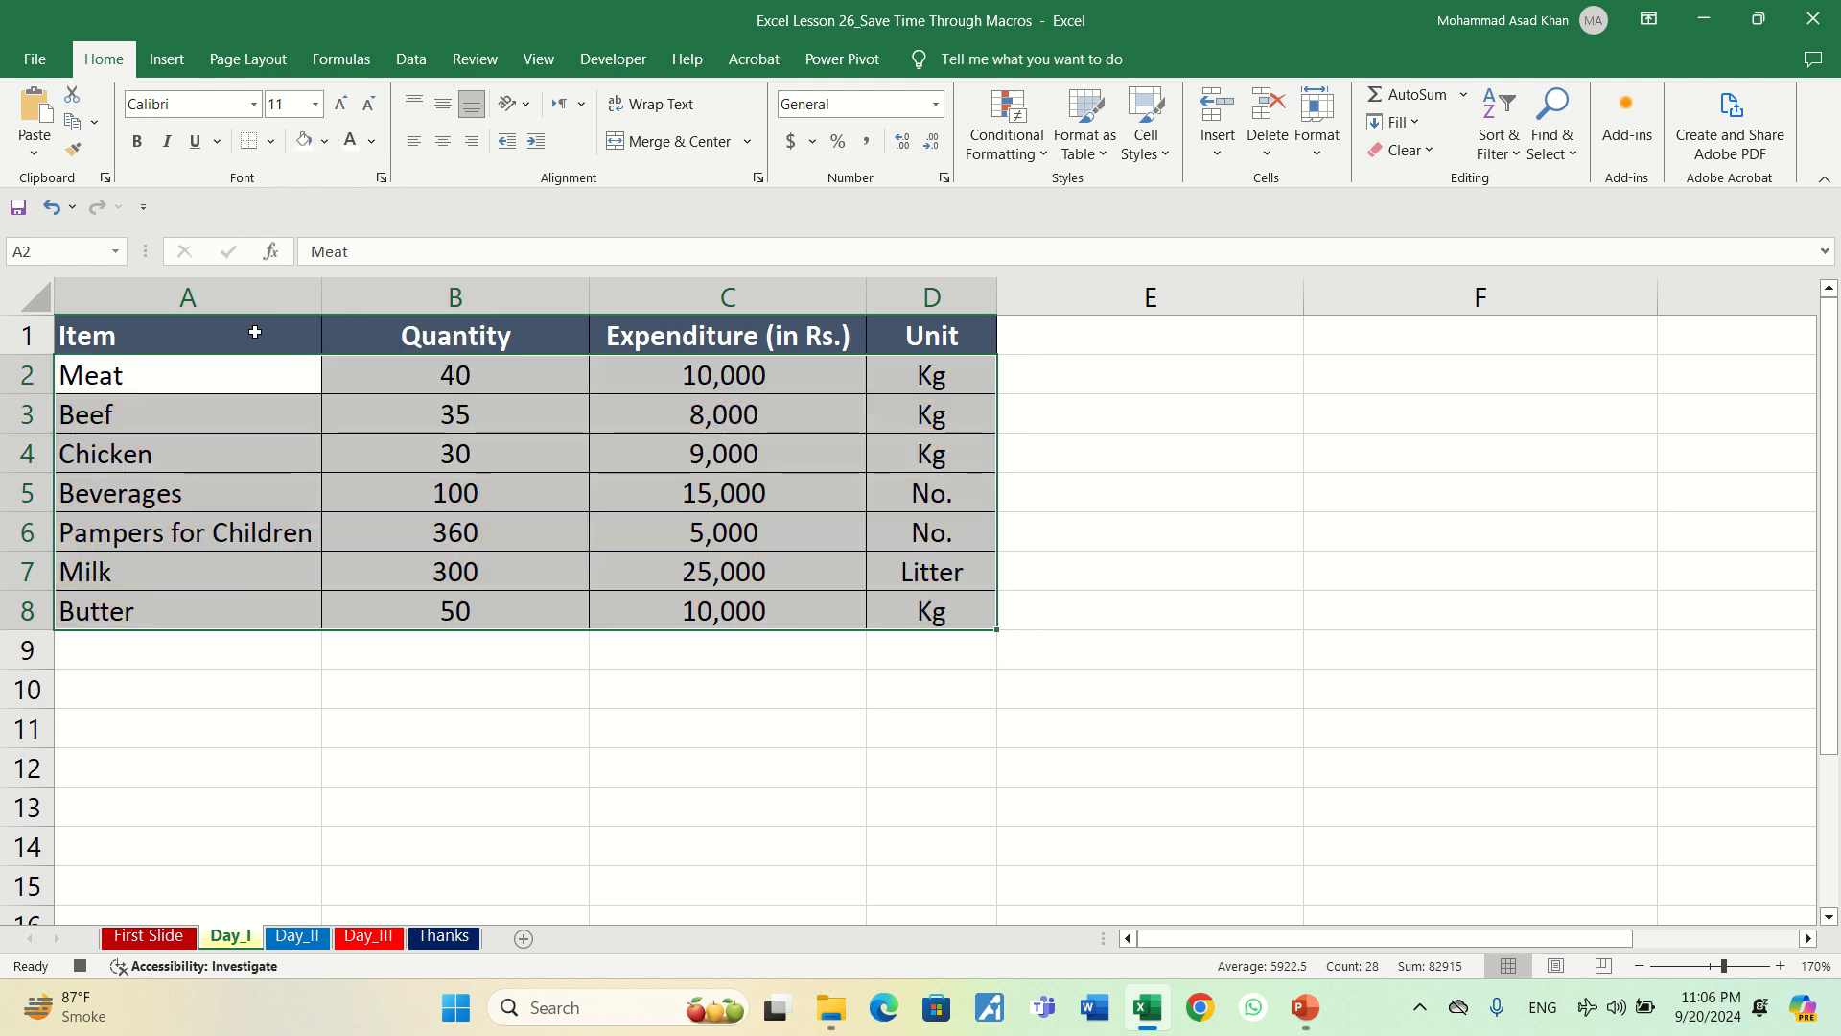
left_click(242, 371)
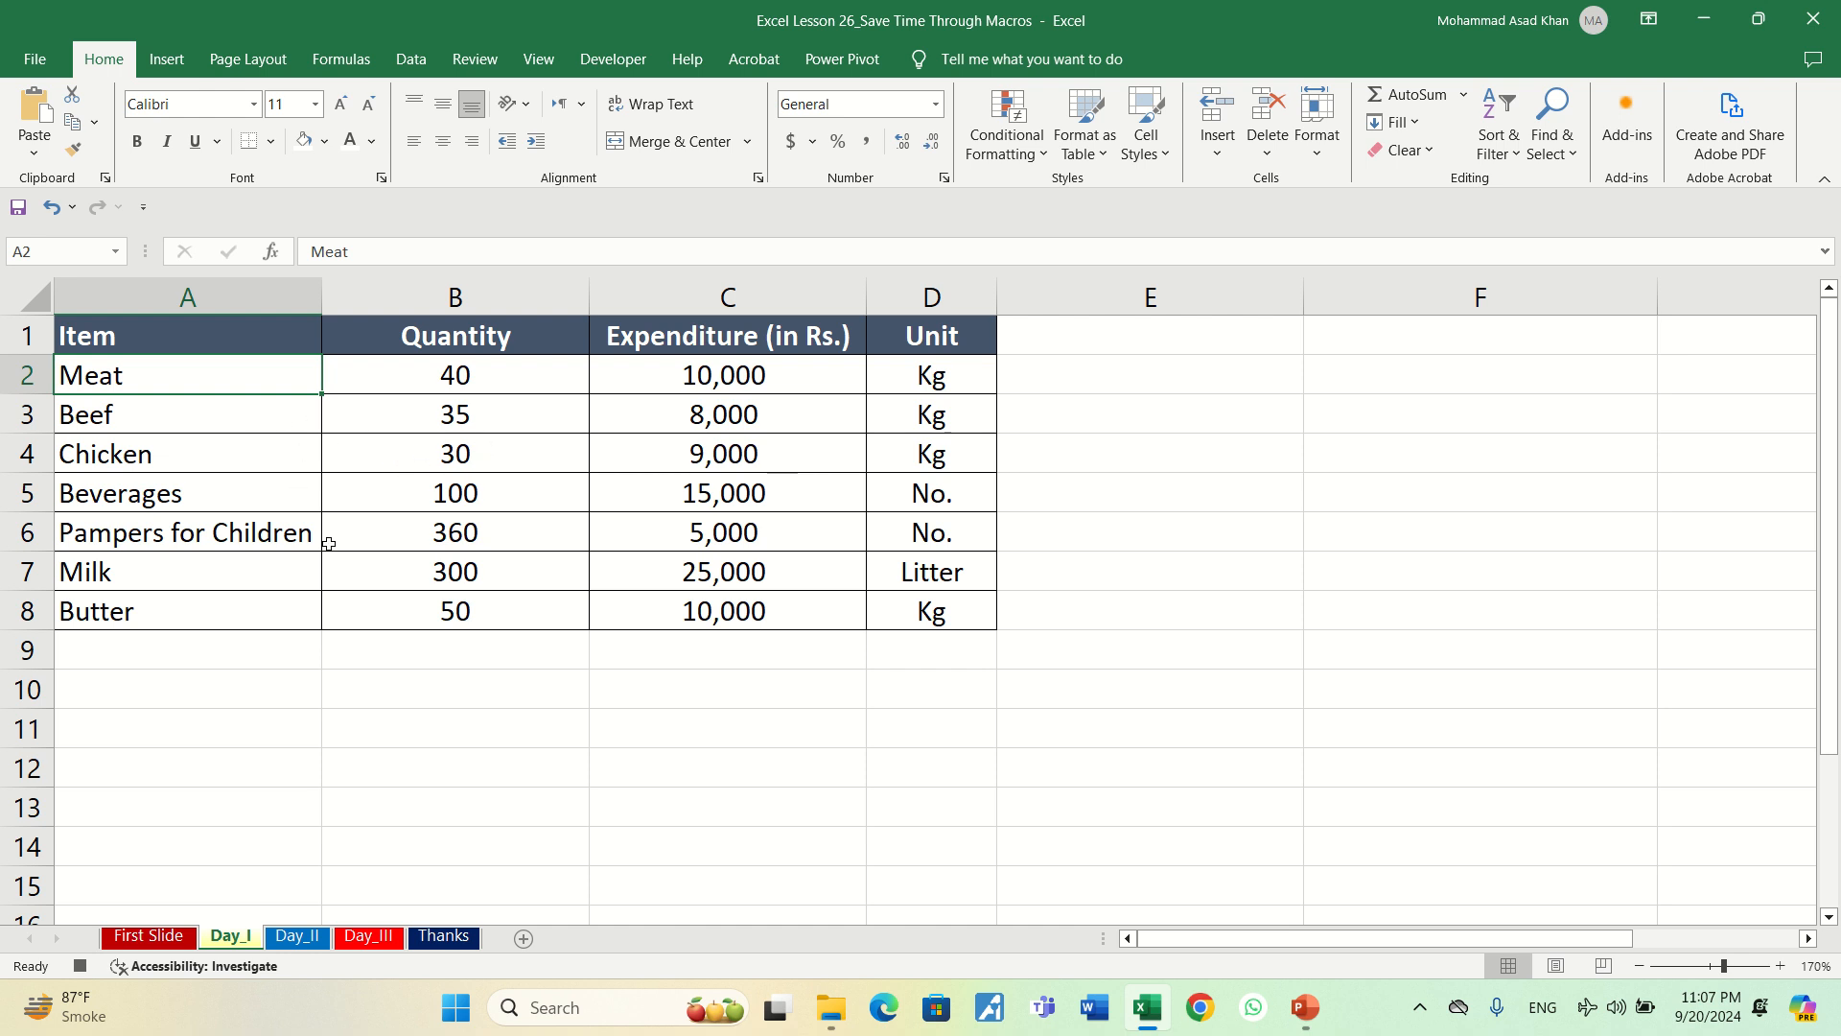
- Insert a Clustered Column - Line on Secondary Axis combo chart from the Item, Quantity and Expenditure data in A1:C8
key("Up")
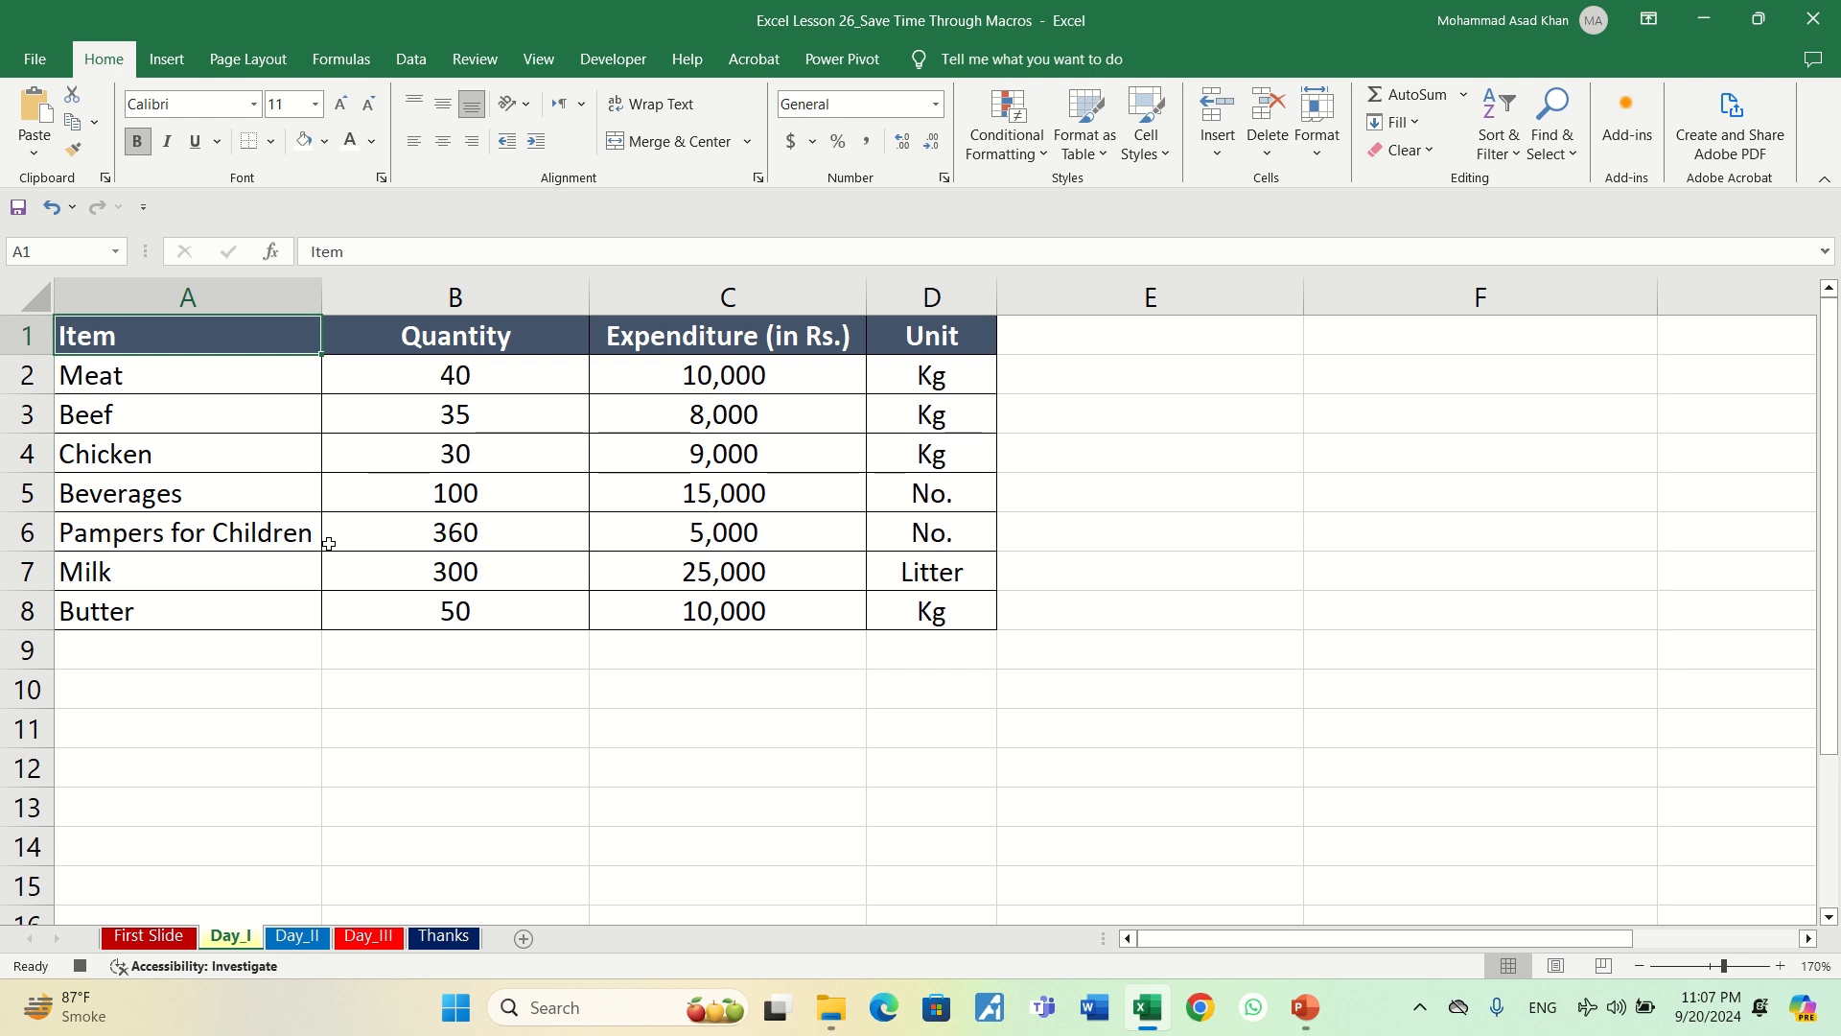
key("shift+Down")
key("shift+Down")
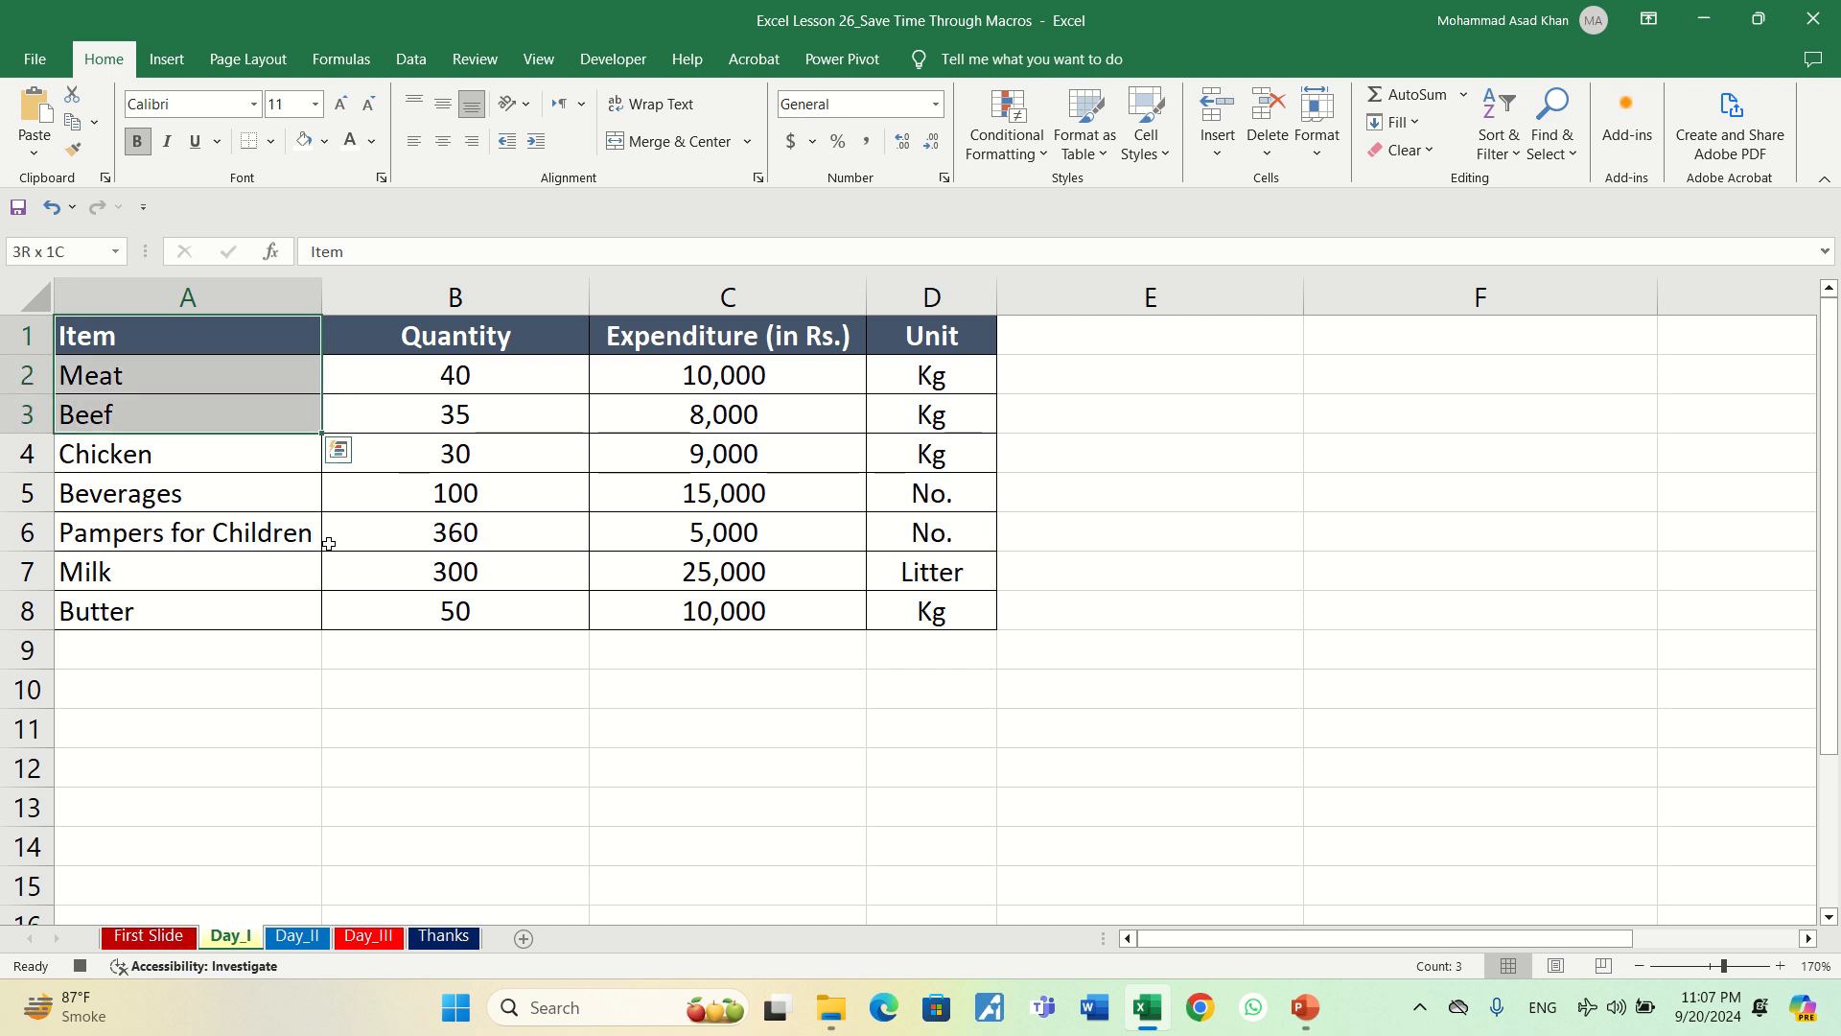
key("shift+Down")
key("shift+Down")
key("shift+Down")
key("shift+Down")
key("shift+Down")
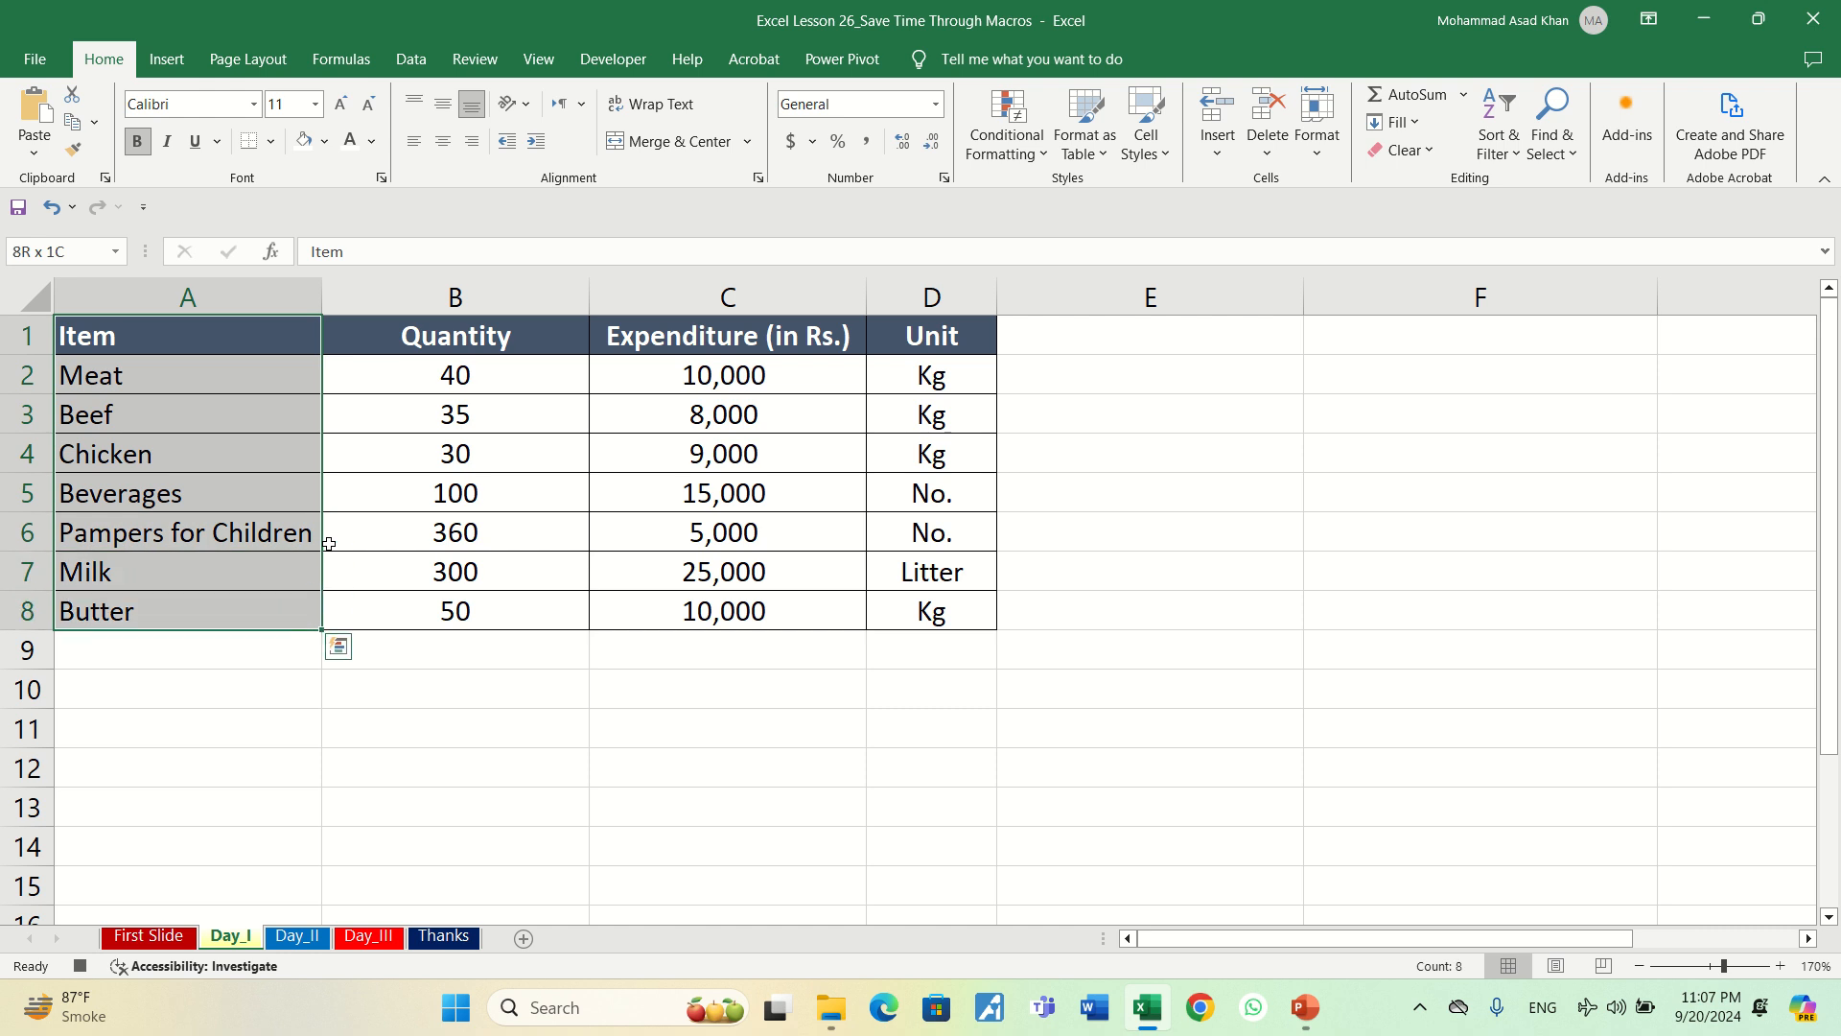
key("shift+Right")
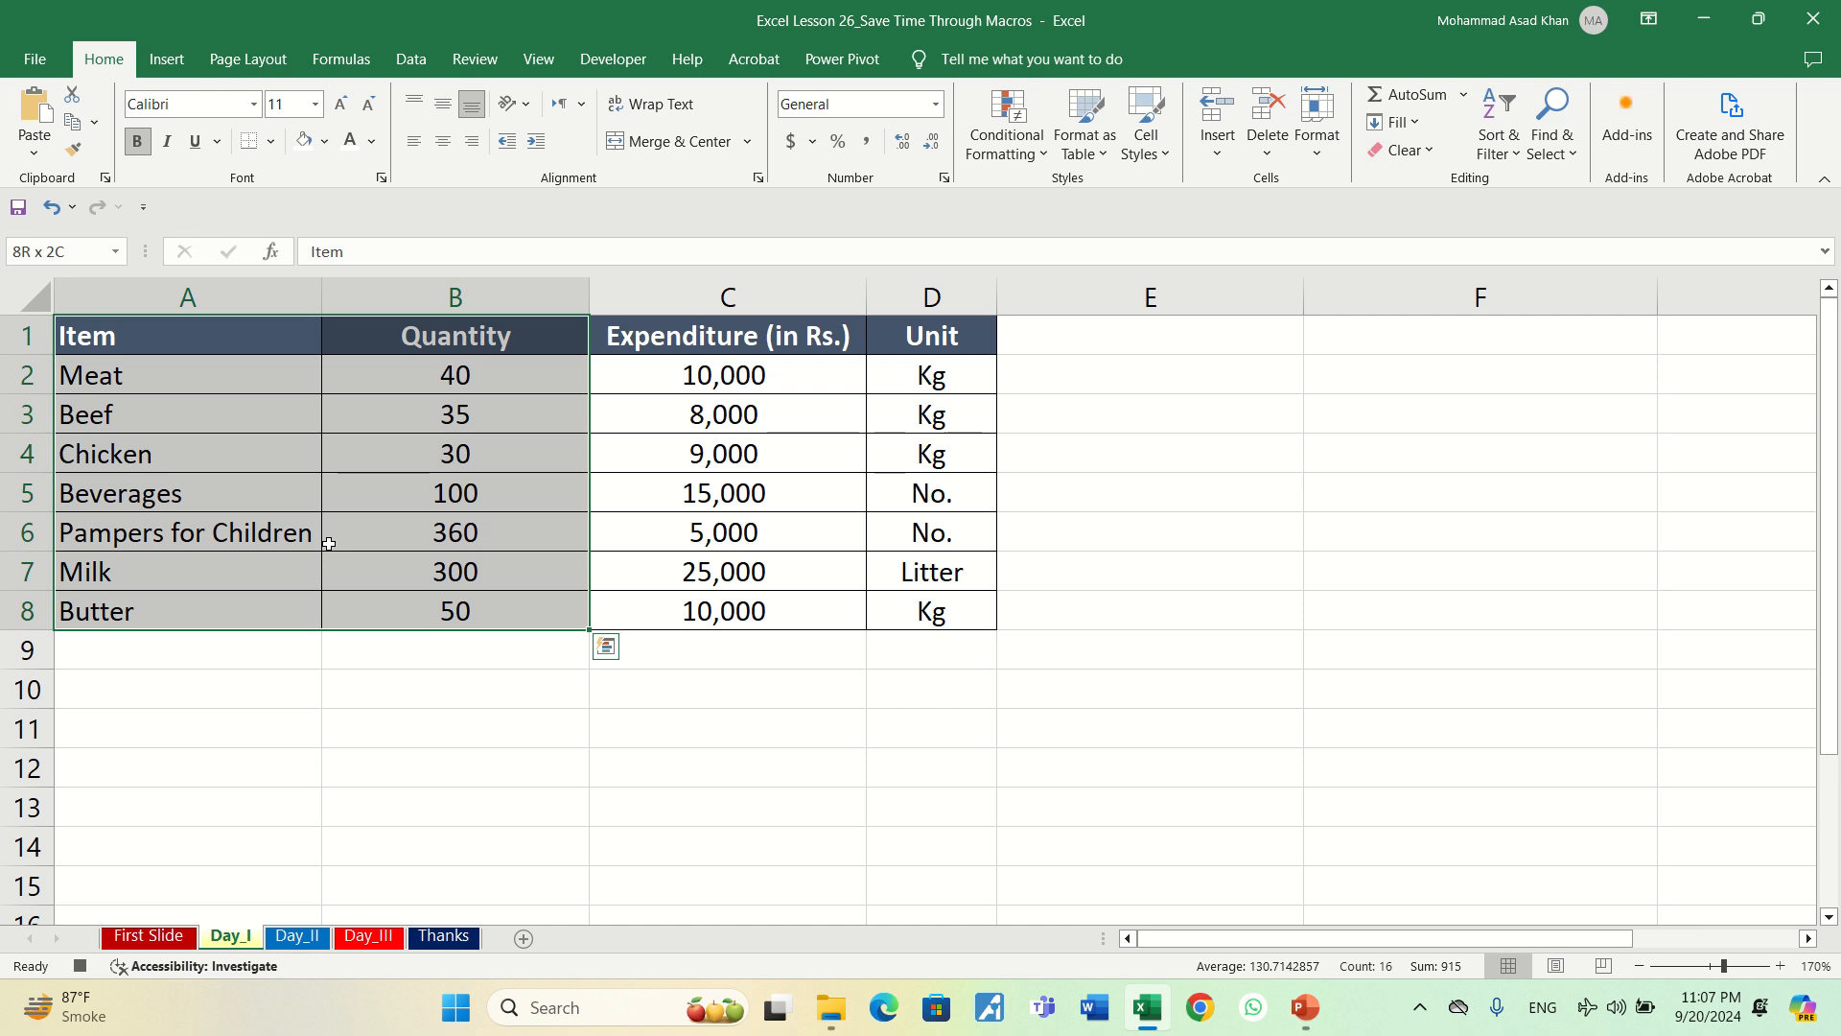
key("shift+Right")
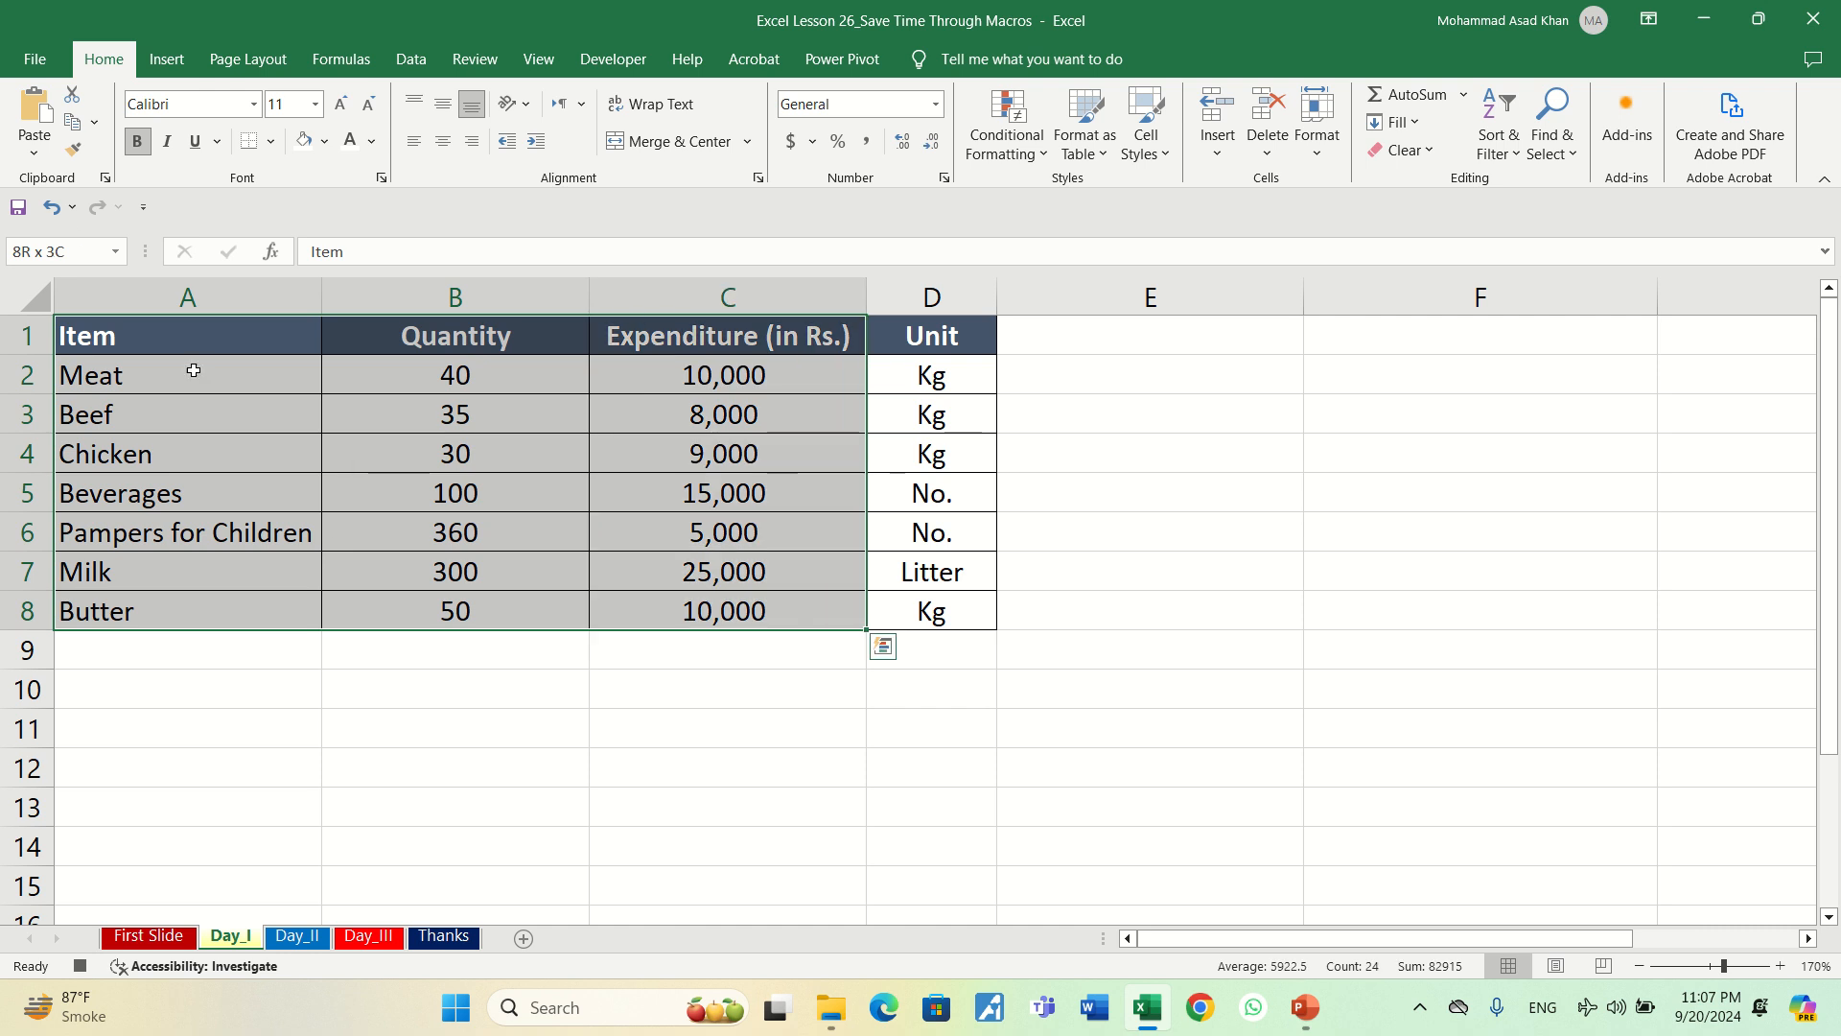
left_click(167, 60)
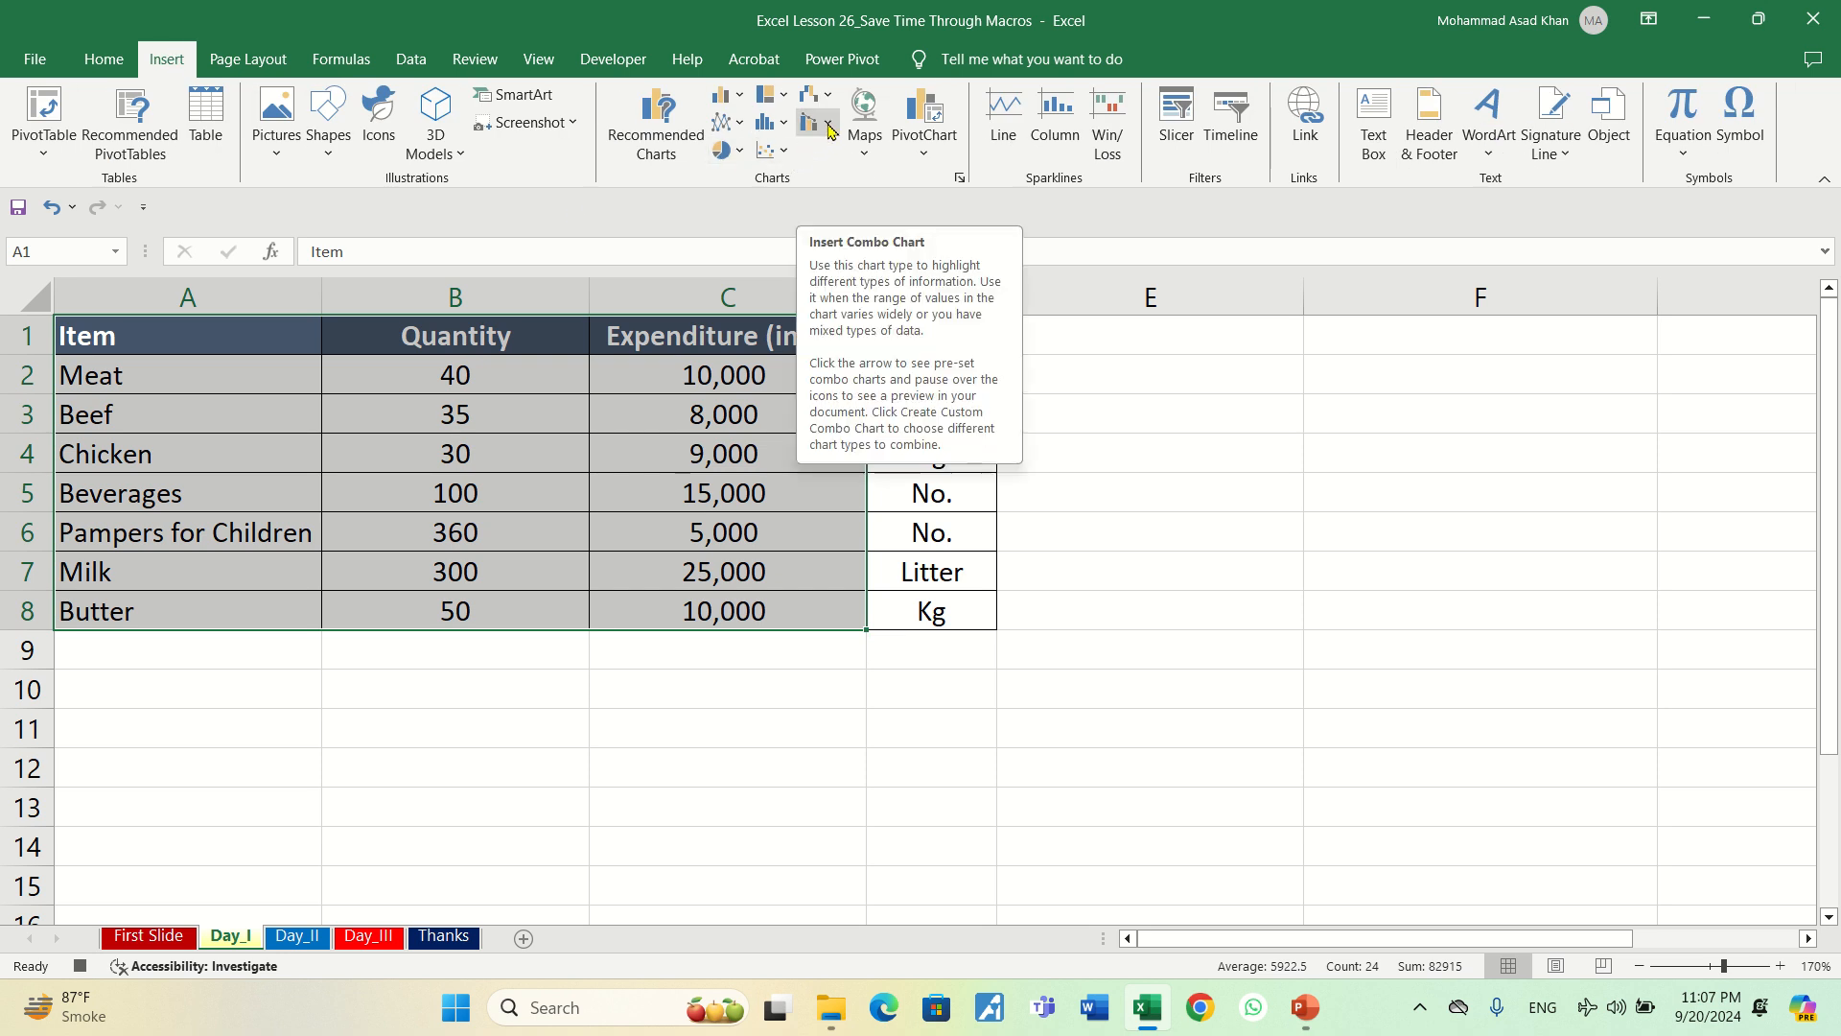
left_click(831, 131)
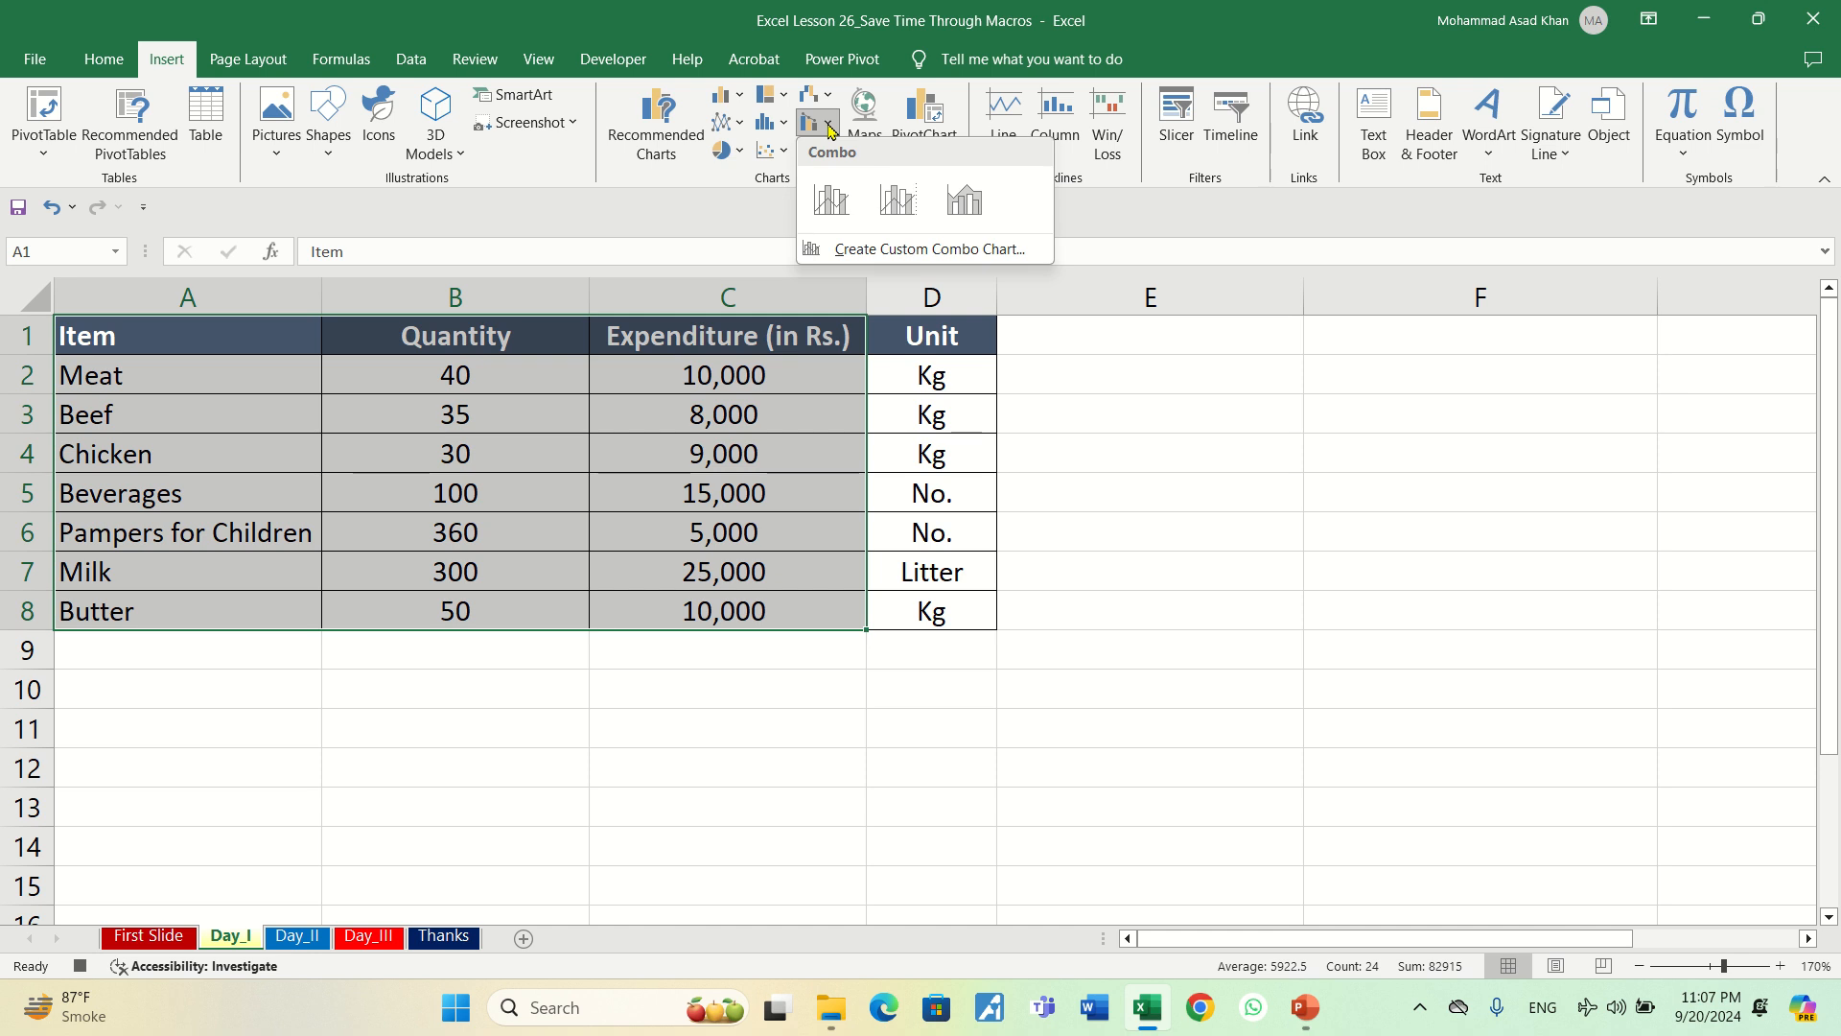
left_click(900, 201)
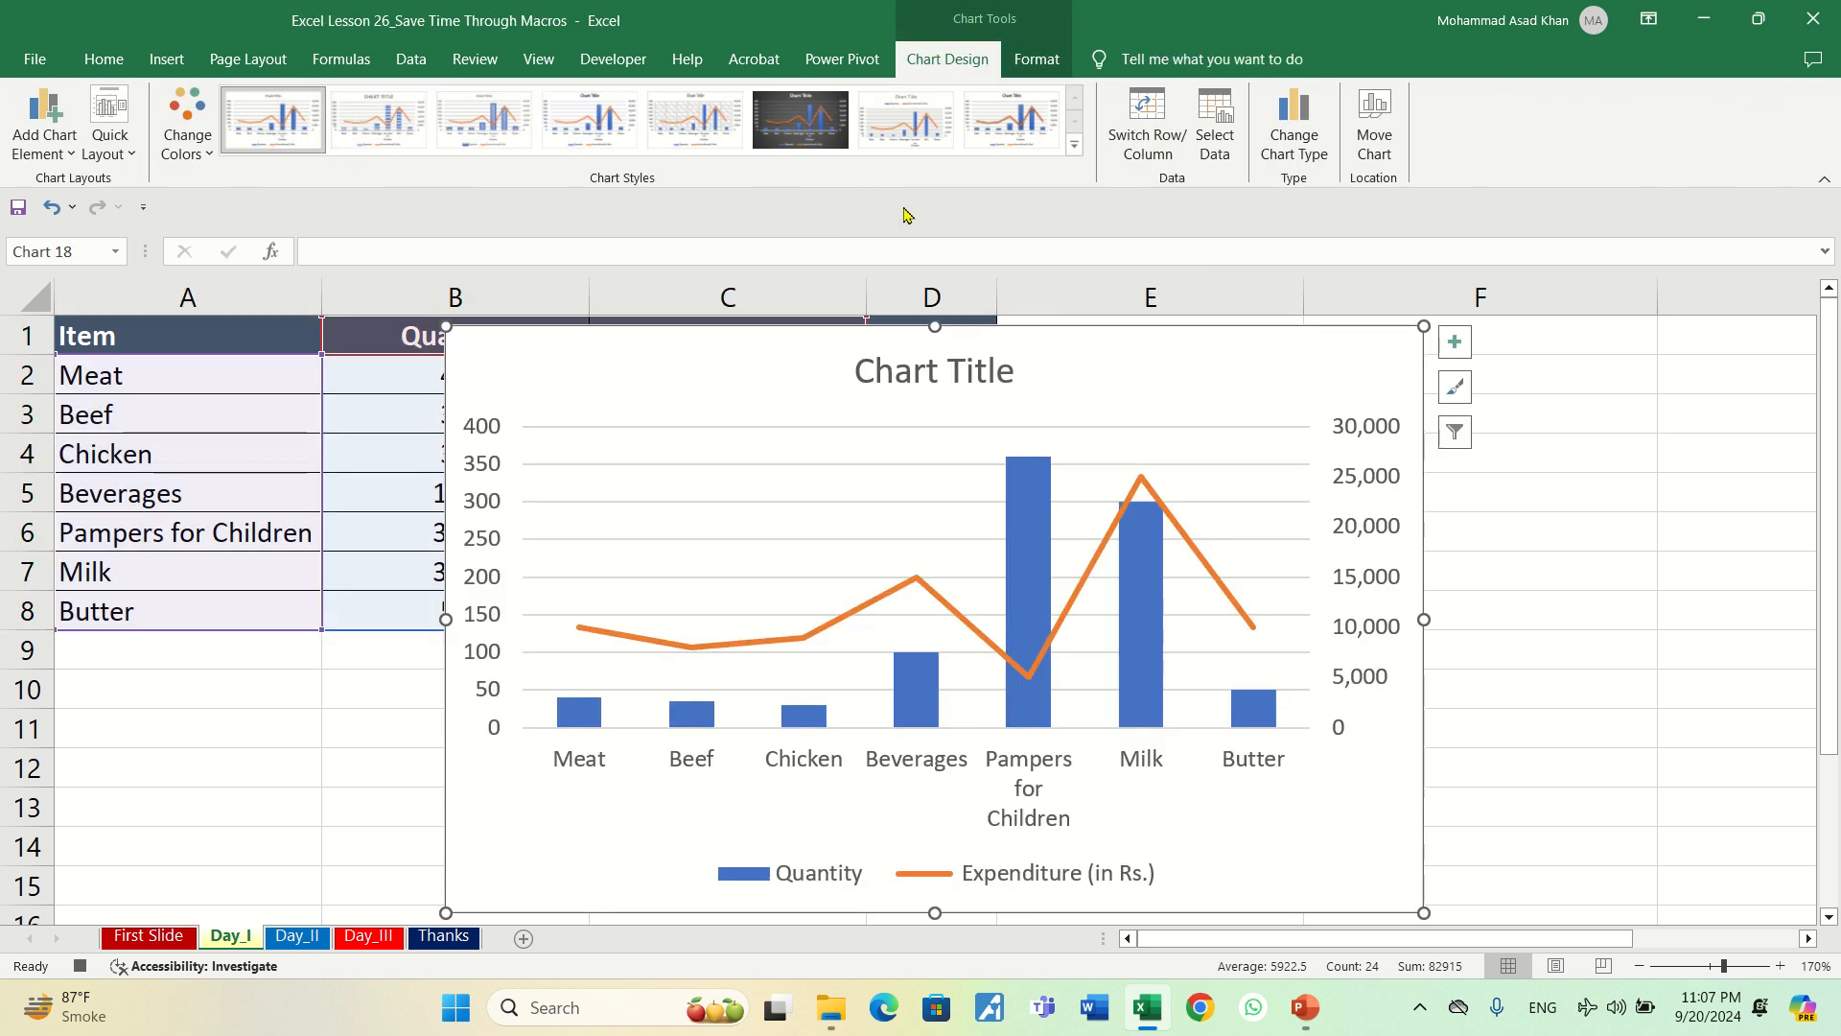
- Remove the combo chart's title and reduce the chart's width and height
left_click(946, 375)
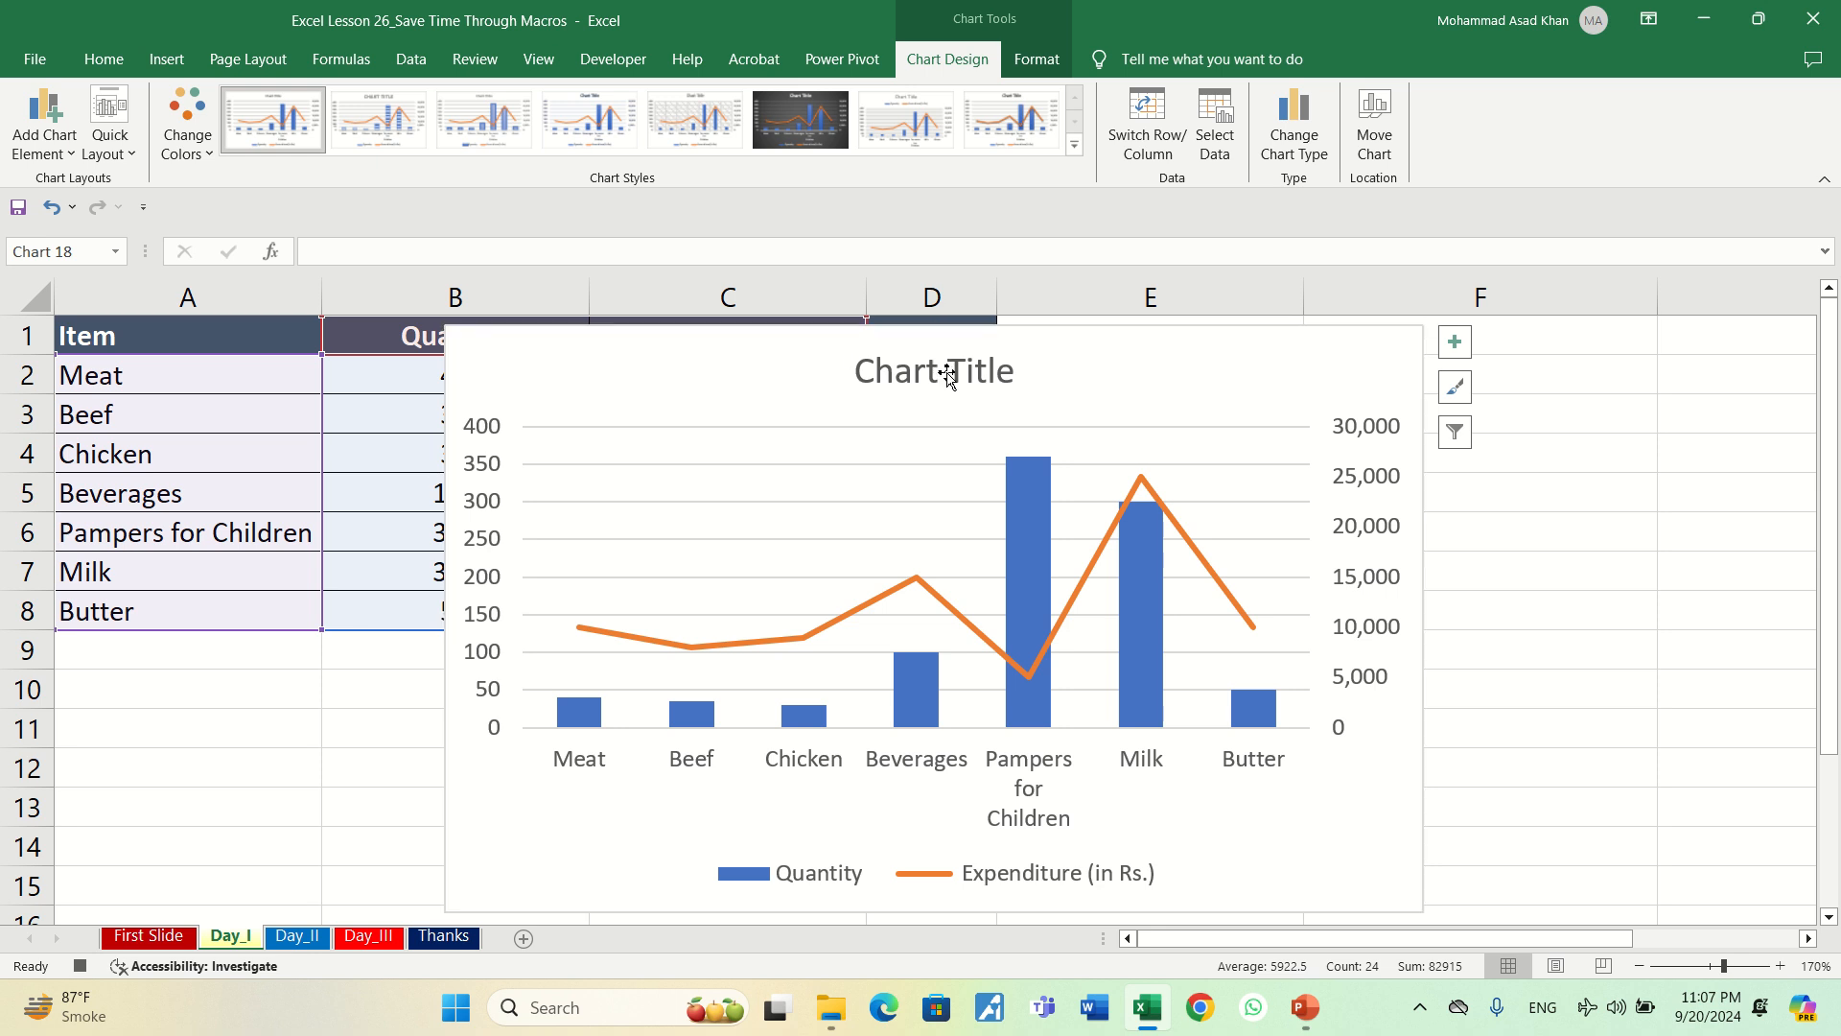
key("Delete")
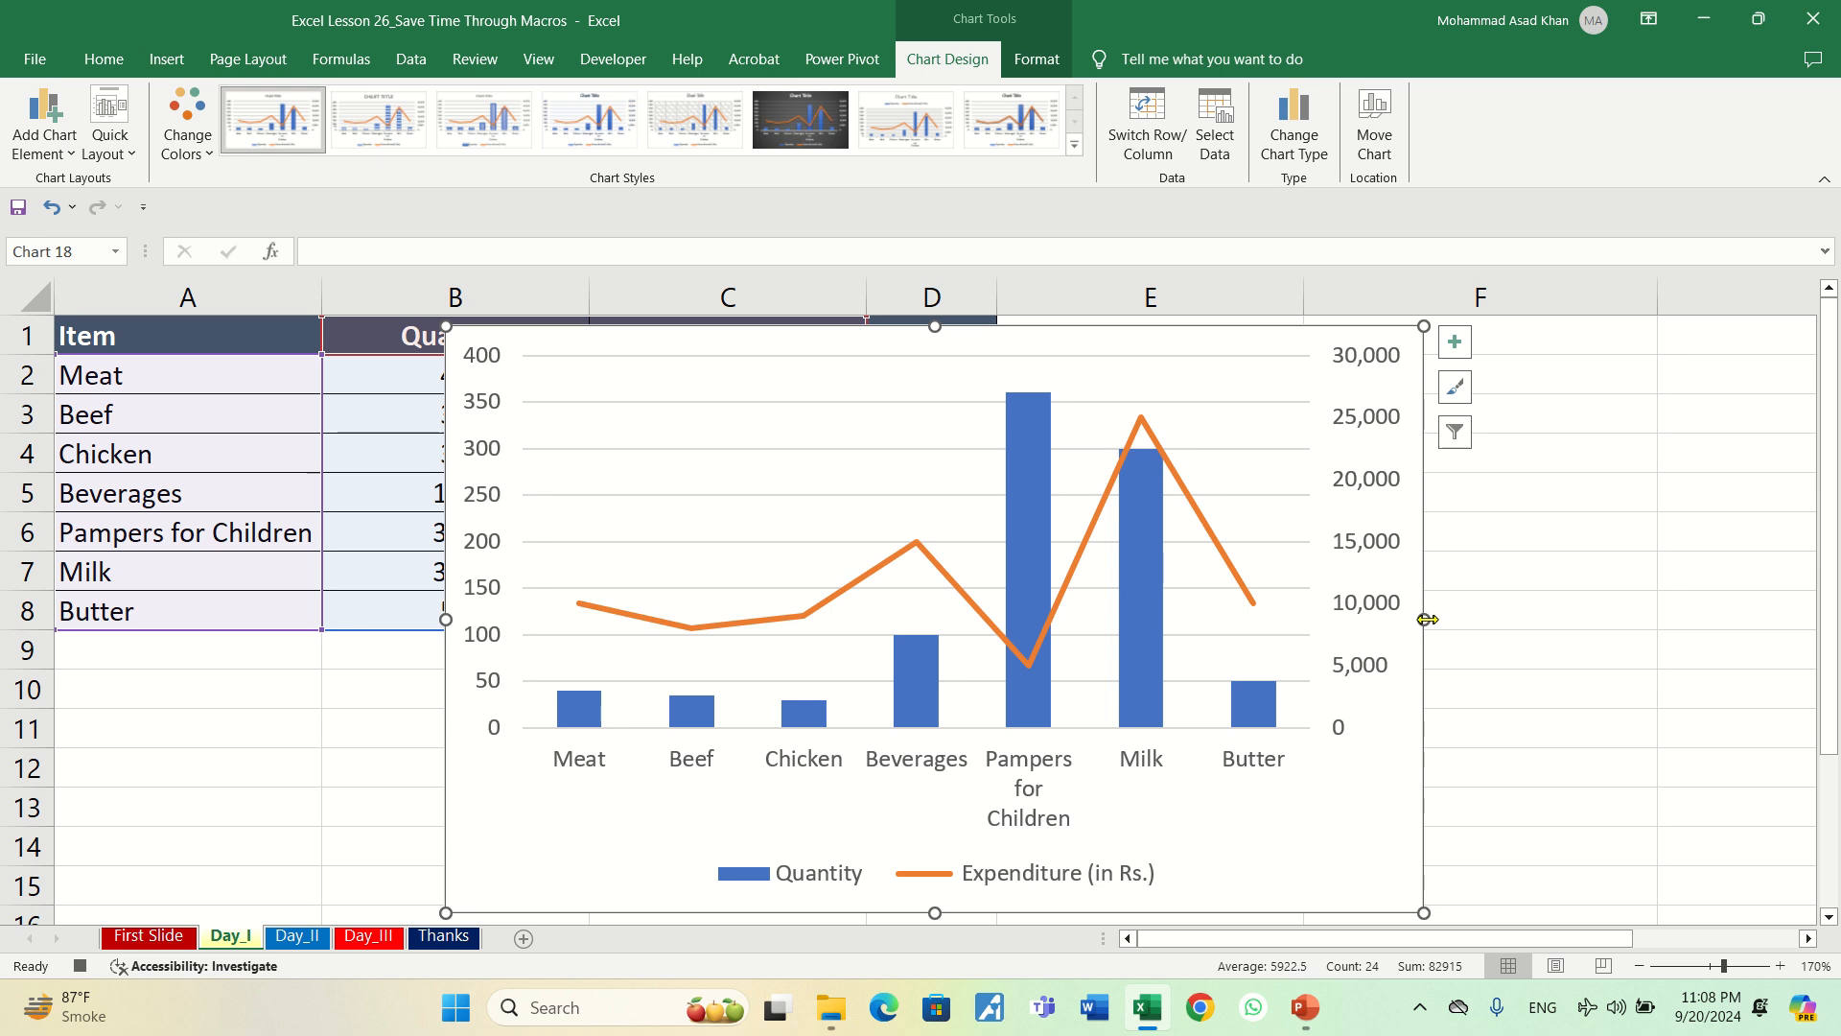
left_click_drag(1427, 619, 1290, 620)
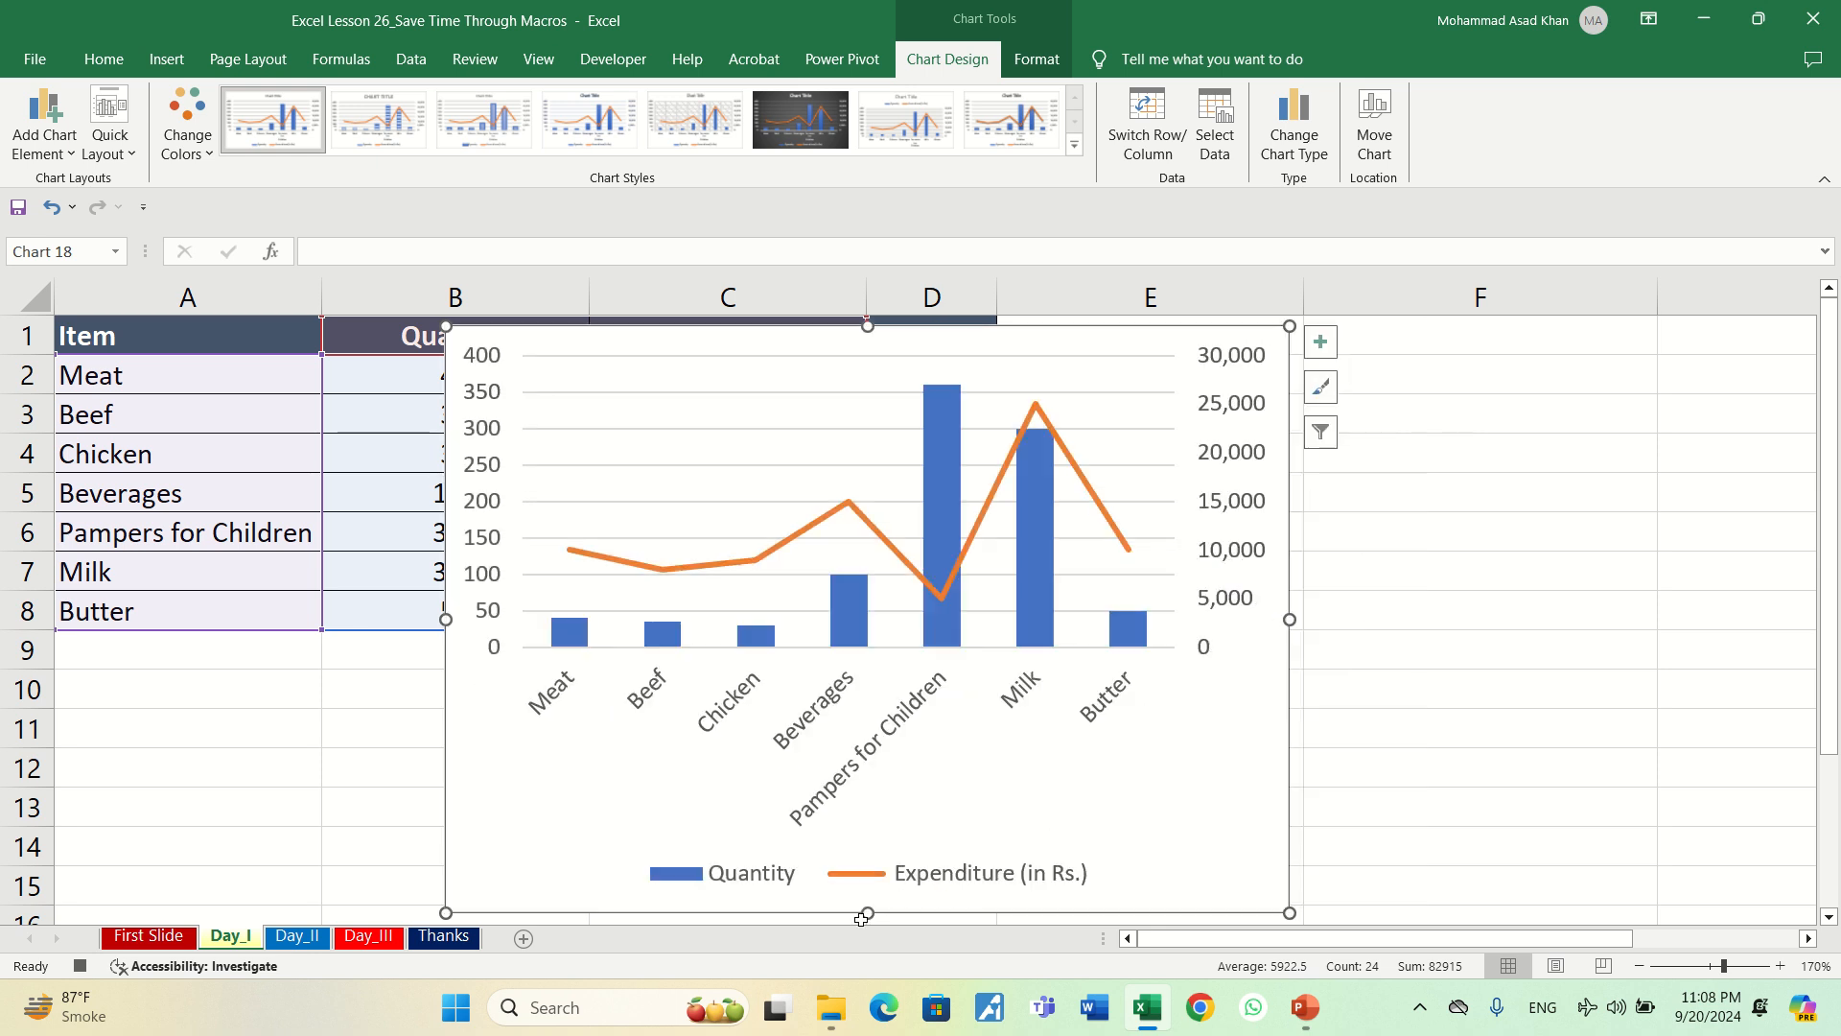
left_click_drag(867, 916, 867, 699)
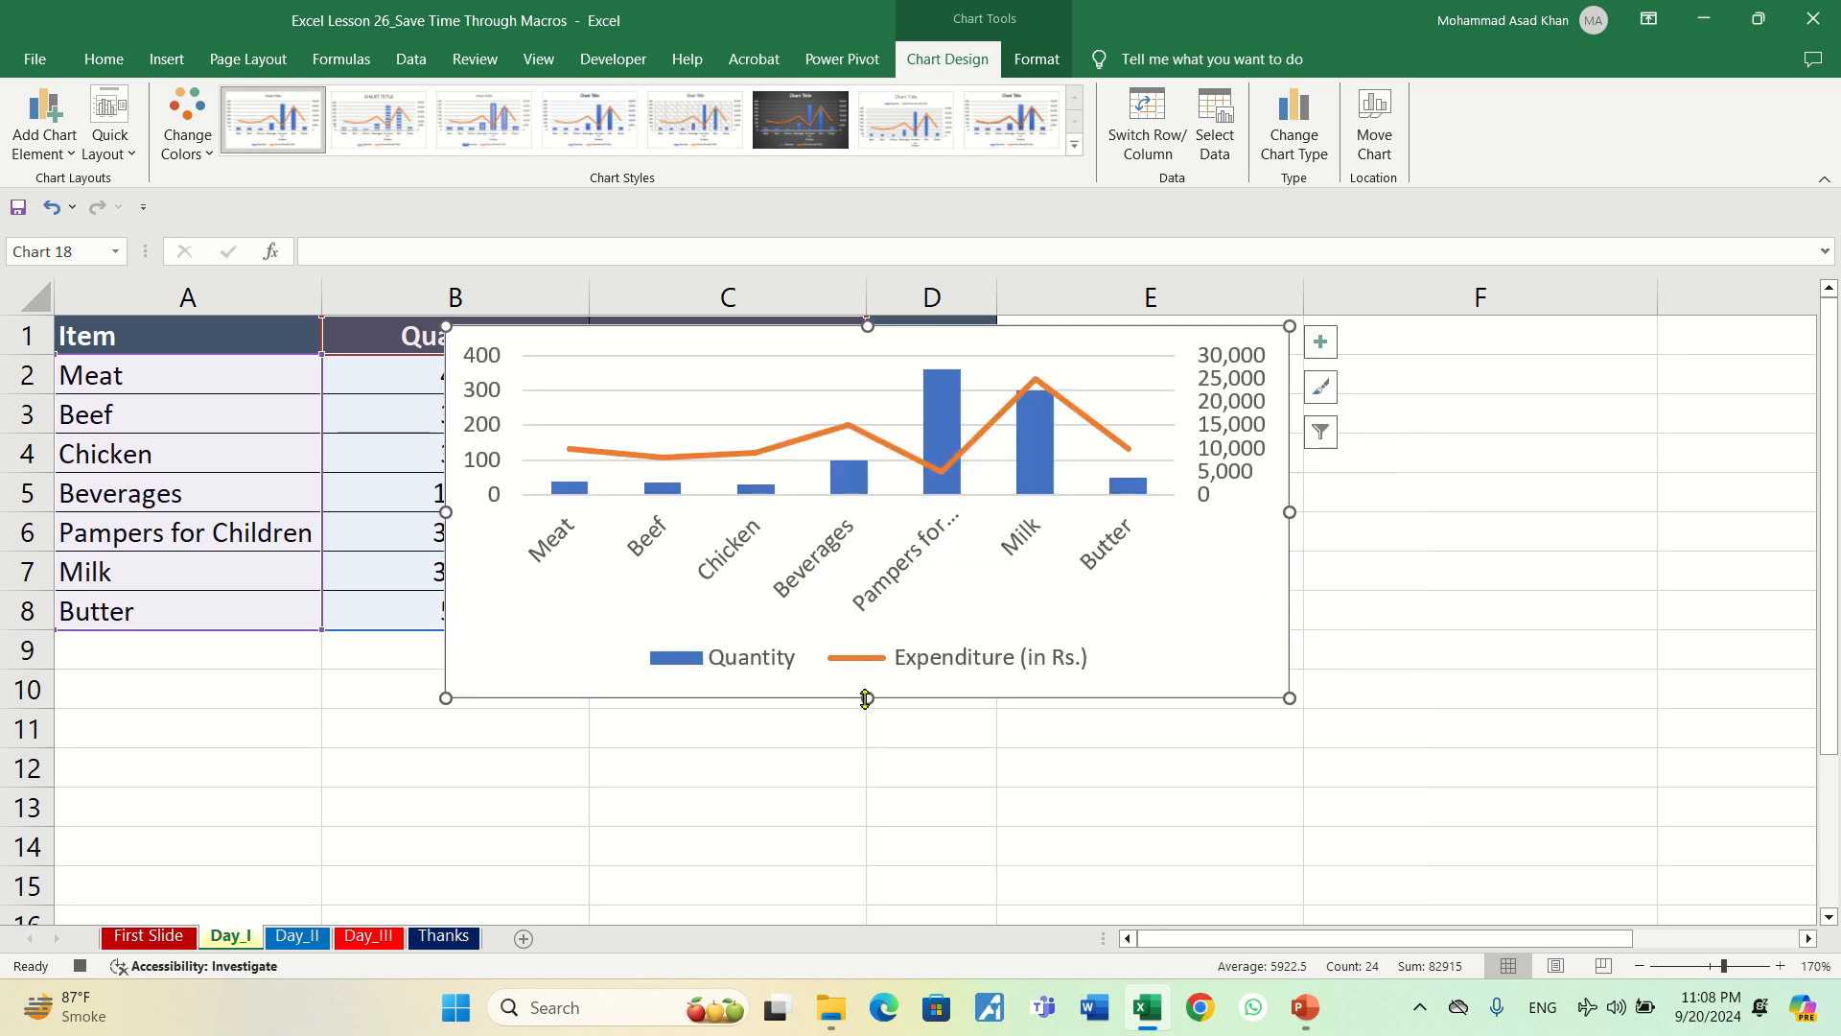
- Move the combo chart directly below the table so that it starts at row 9 under column A
mouse_move(963, 361)
left_mouse_down()
mouse_move(1039, 444)
mouse_move(980, 353)
left_mouse_up()
left_click_drag(1161, 638, 782, 857)
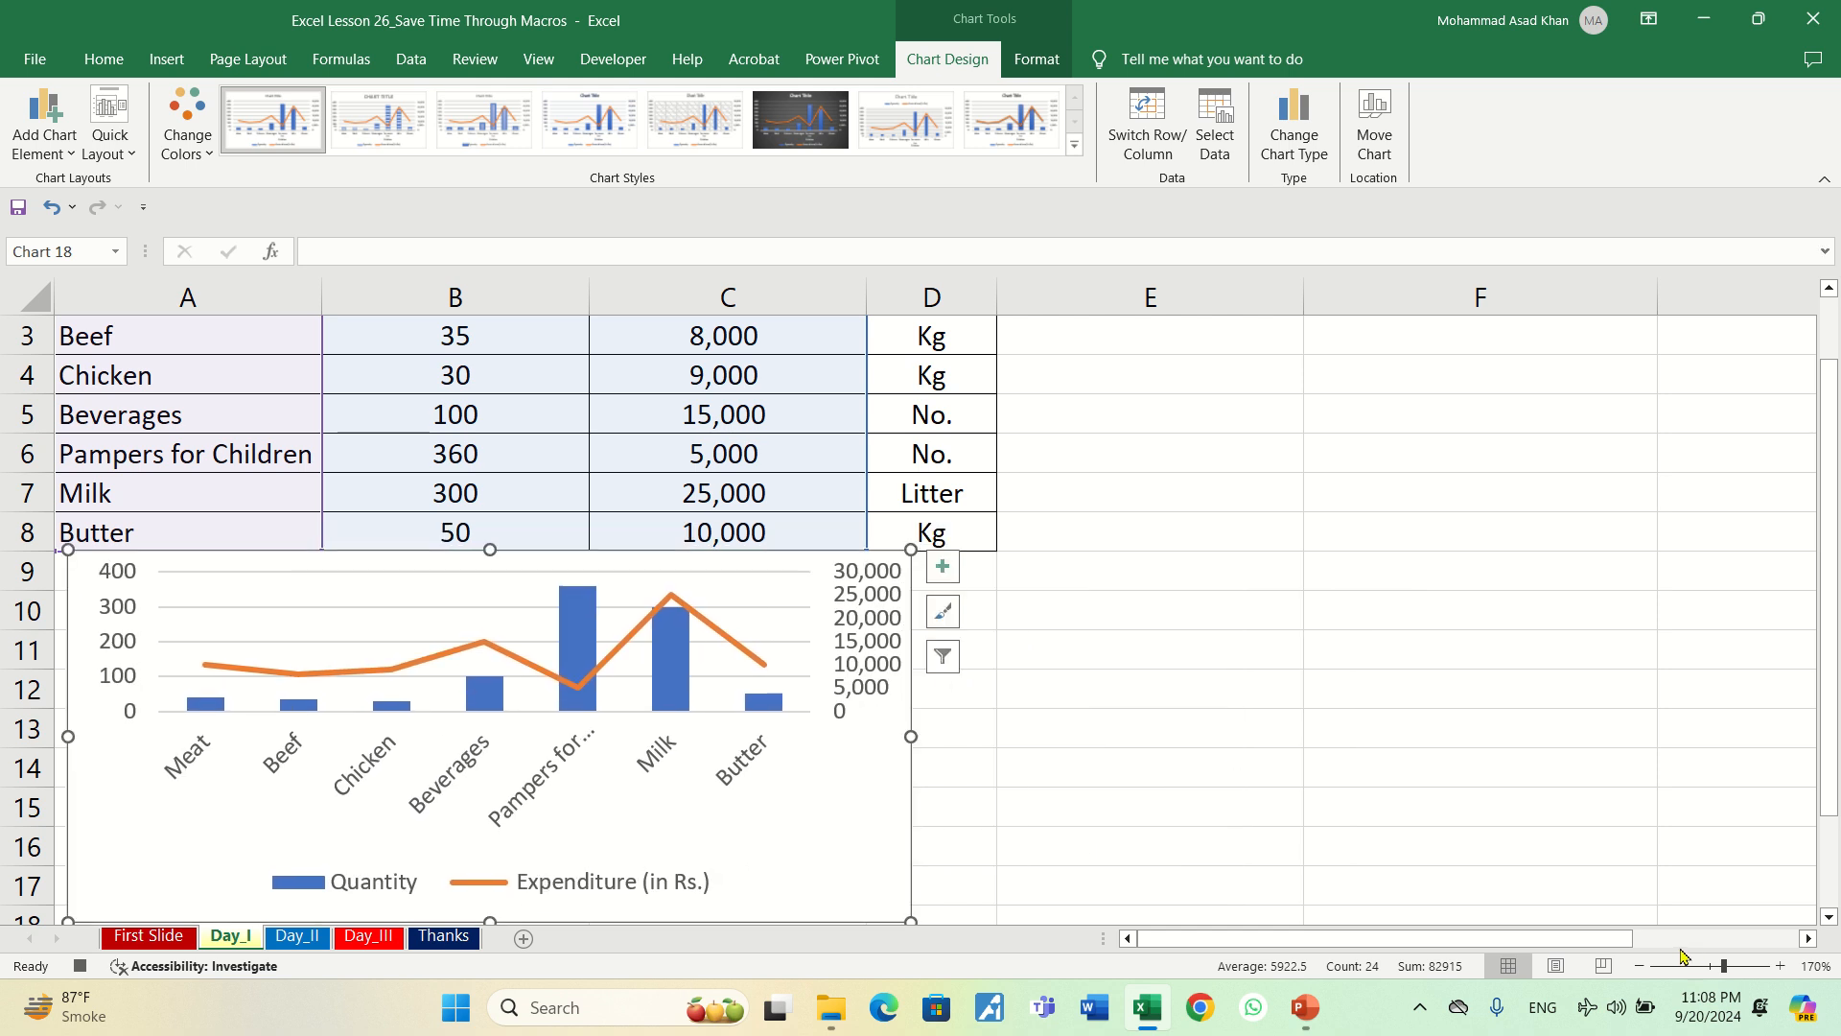
left_click(1643, 965)
left_click(1644, 966)
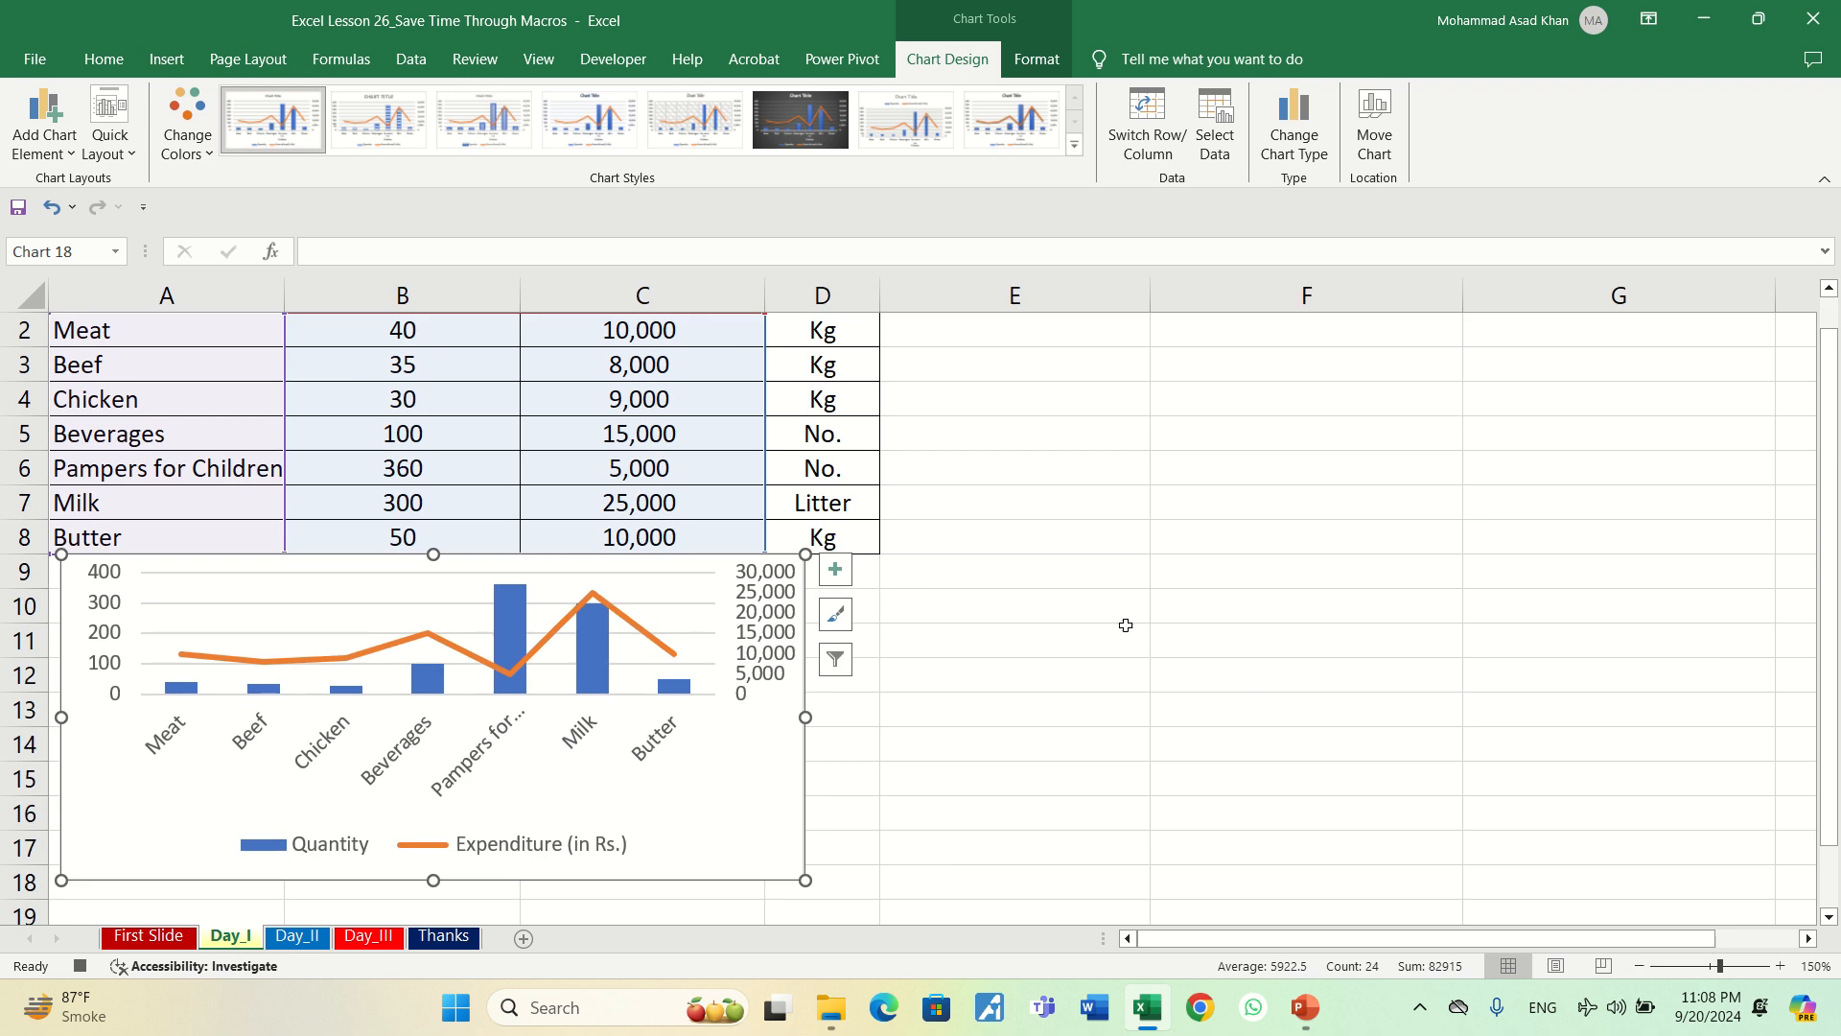
left_click_drag(1832, 503, 1833, 422)
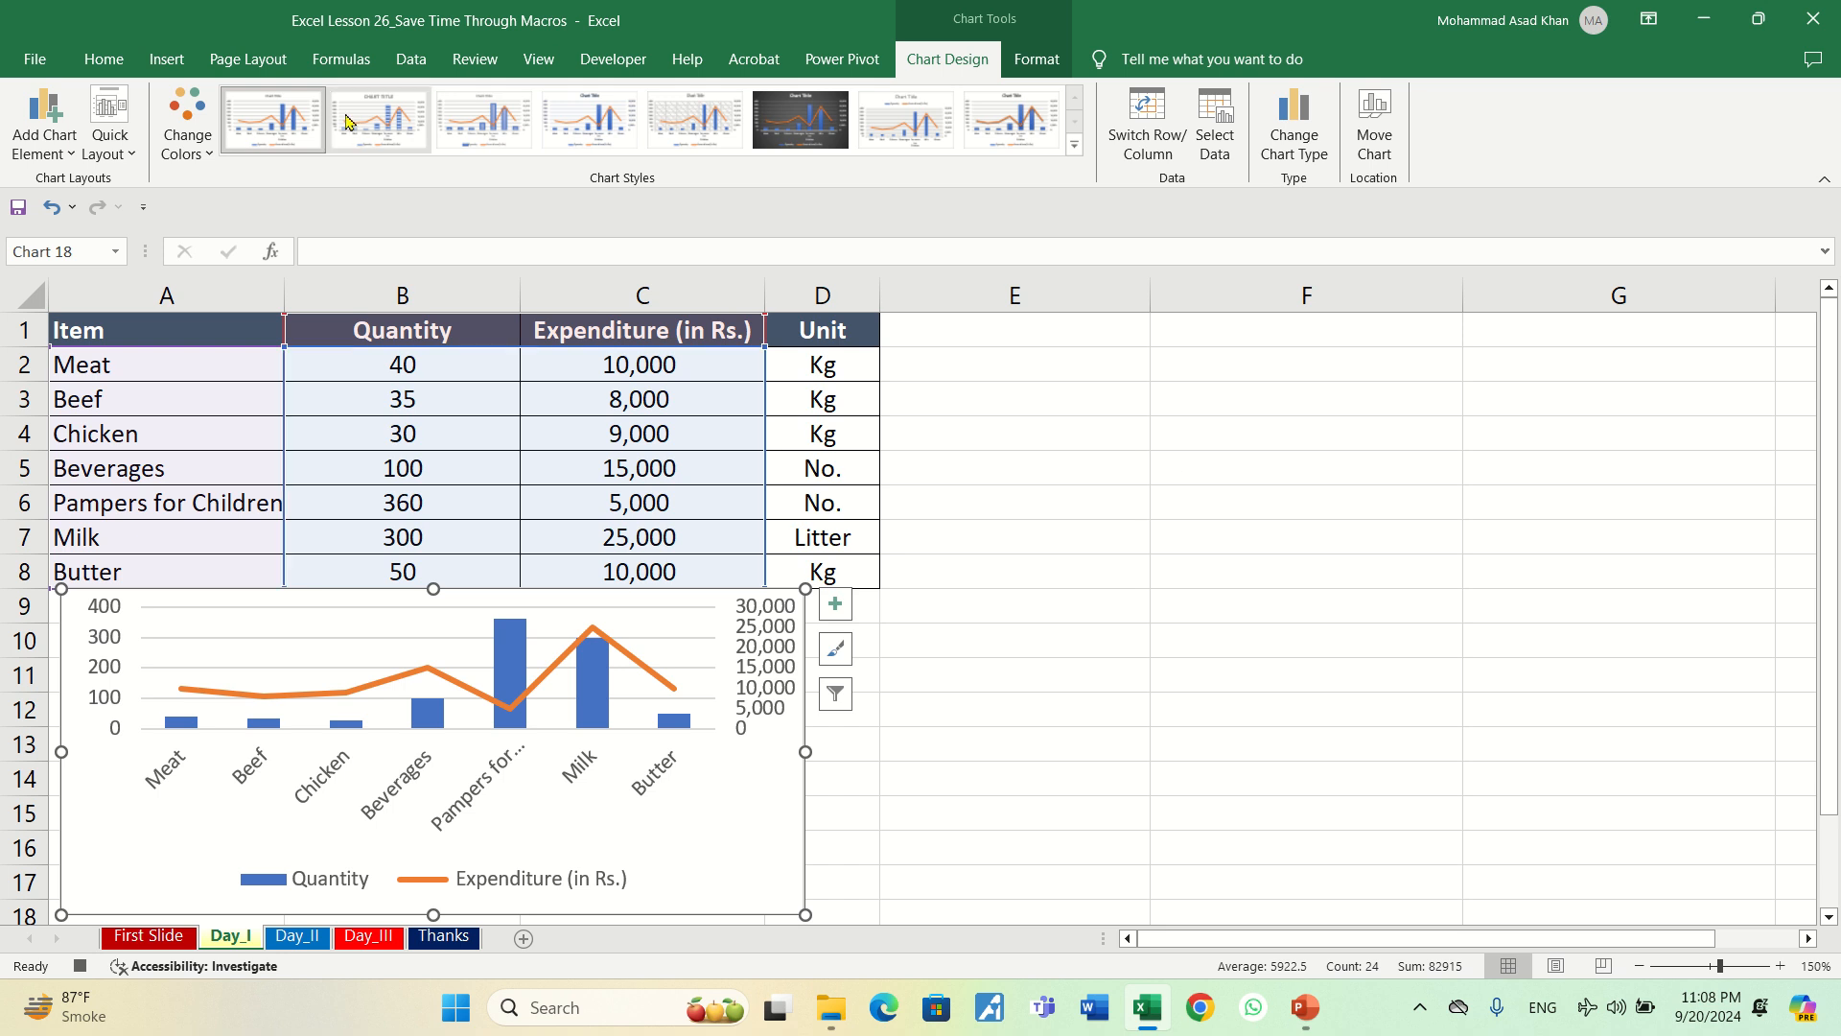
- Stop recording the macro and deselect the chart
left_click(614, 72)
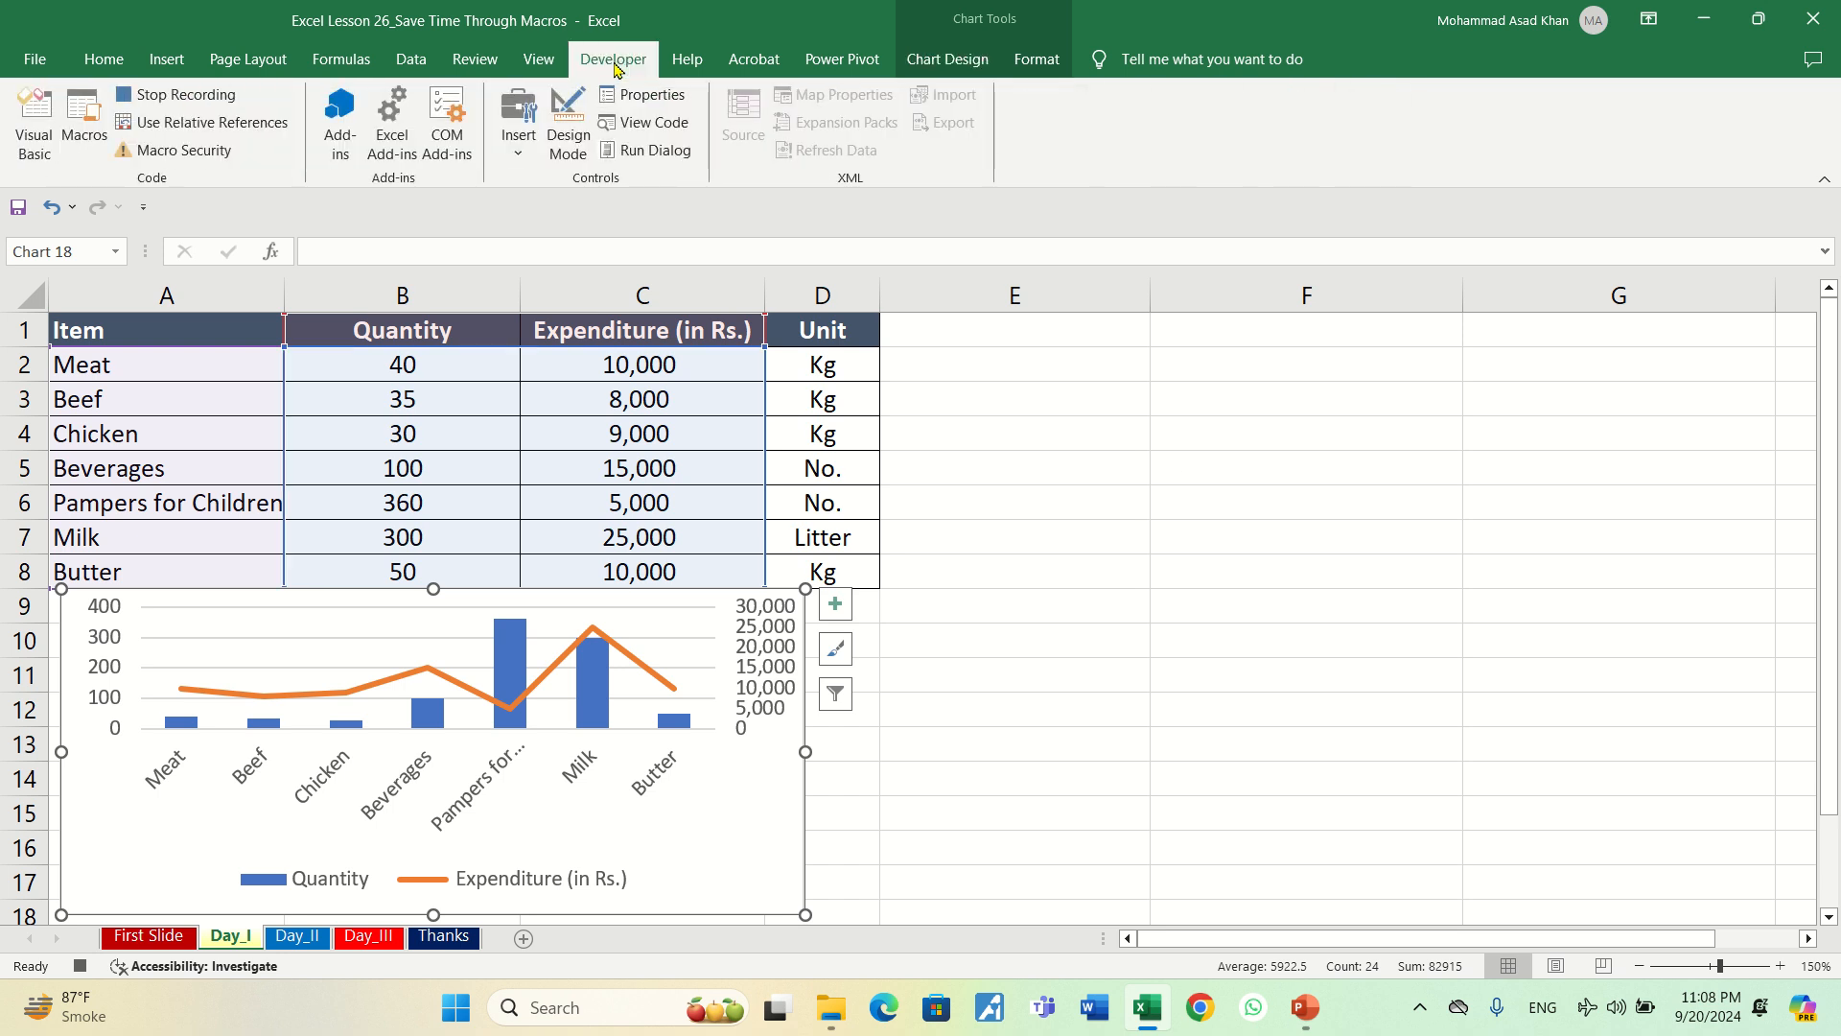
left_click(175, 95)
left_click(919, 622)
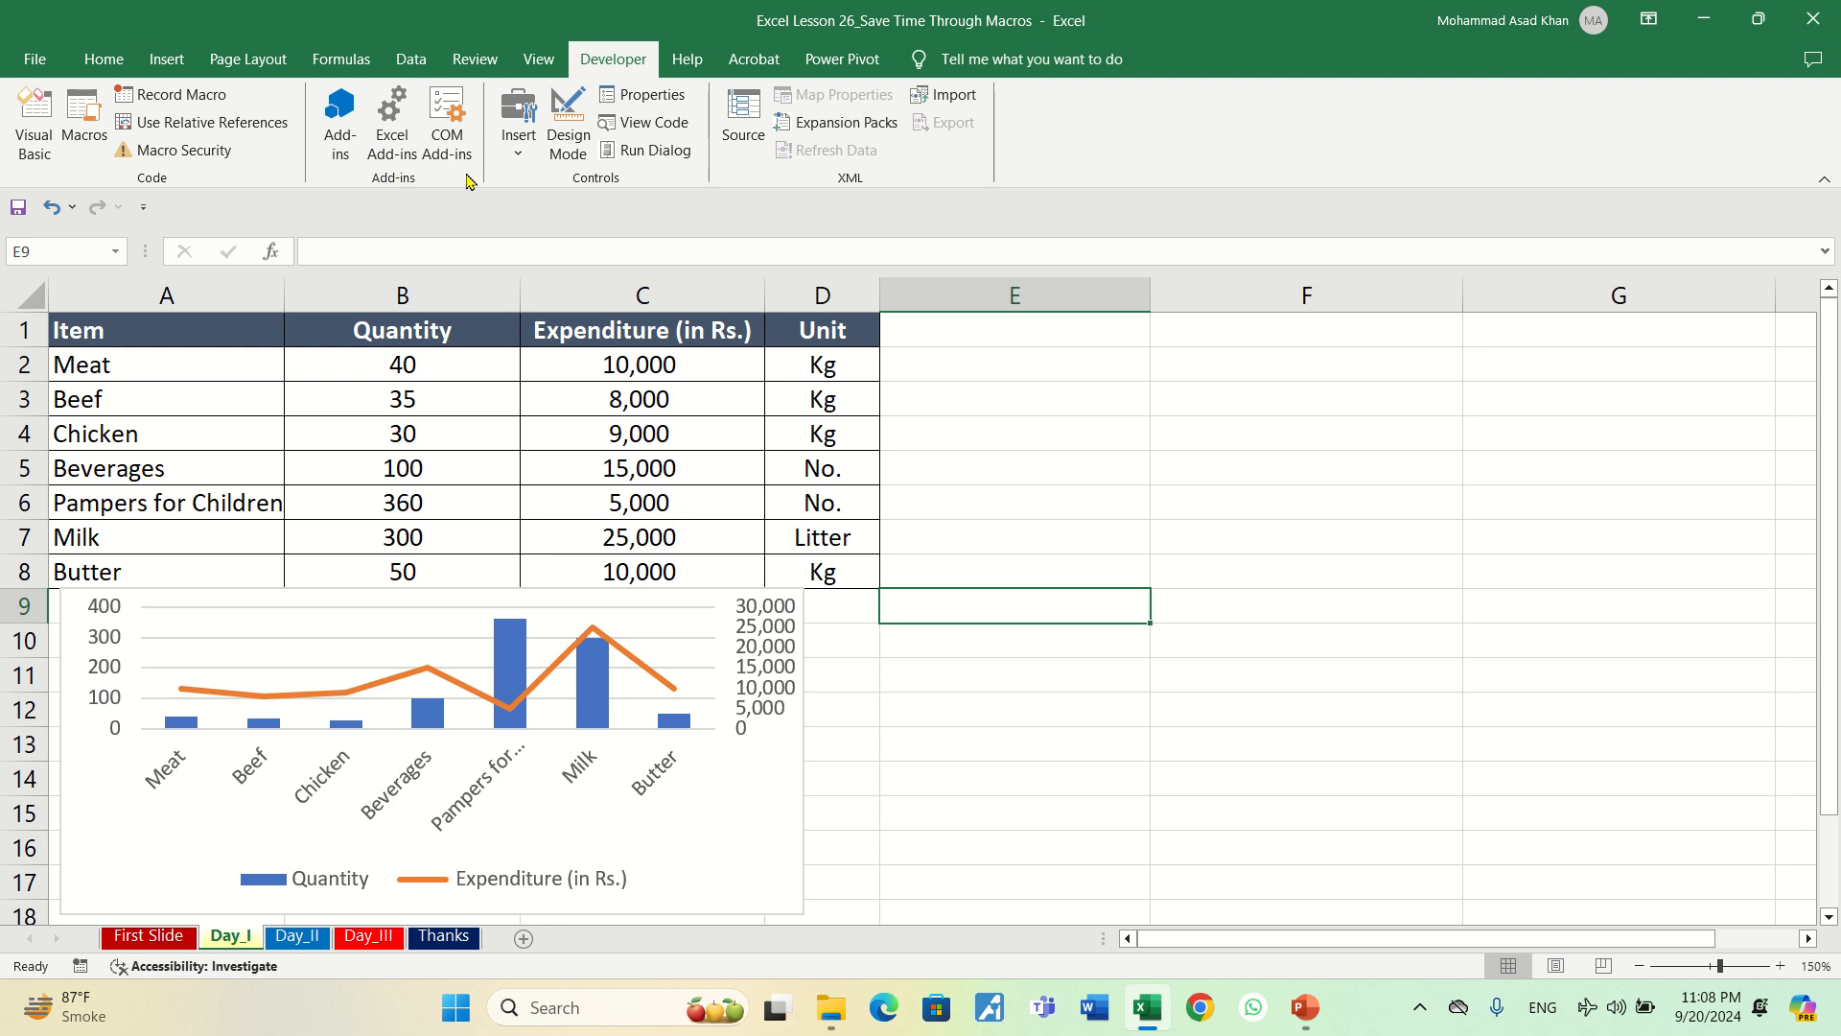
- Insert a form control button beside the table, spanning about E2:F4, and assign the Formatting macro to it
left_click(517, 155)
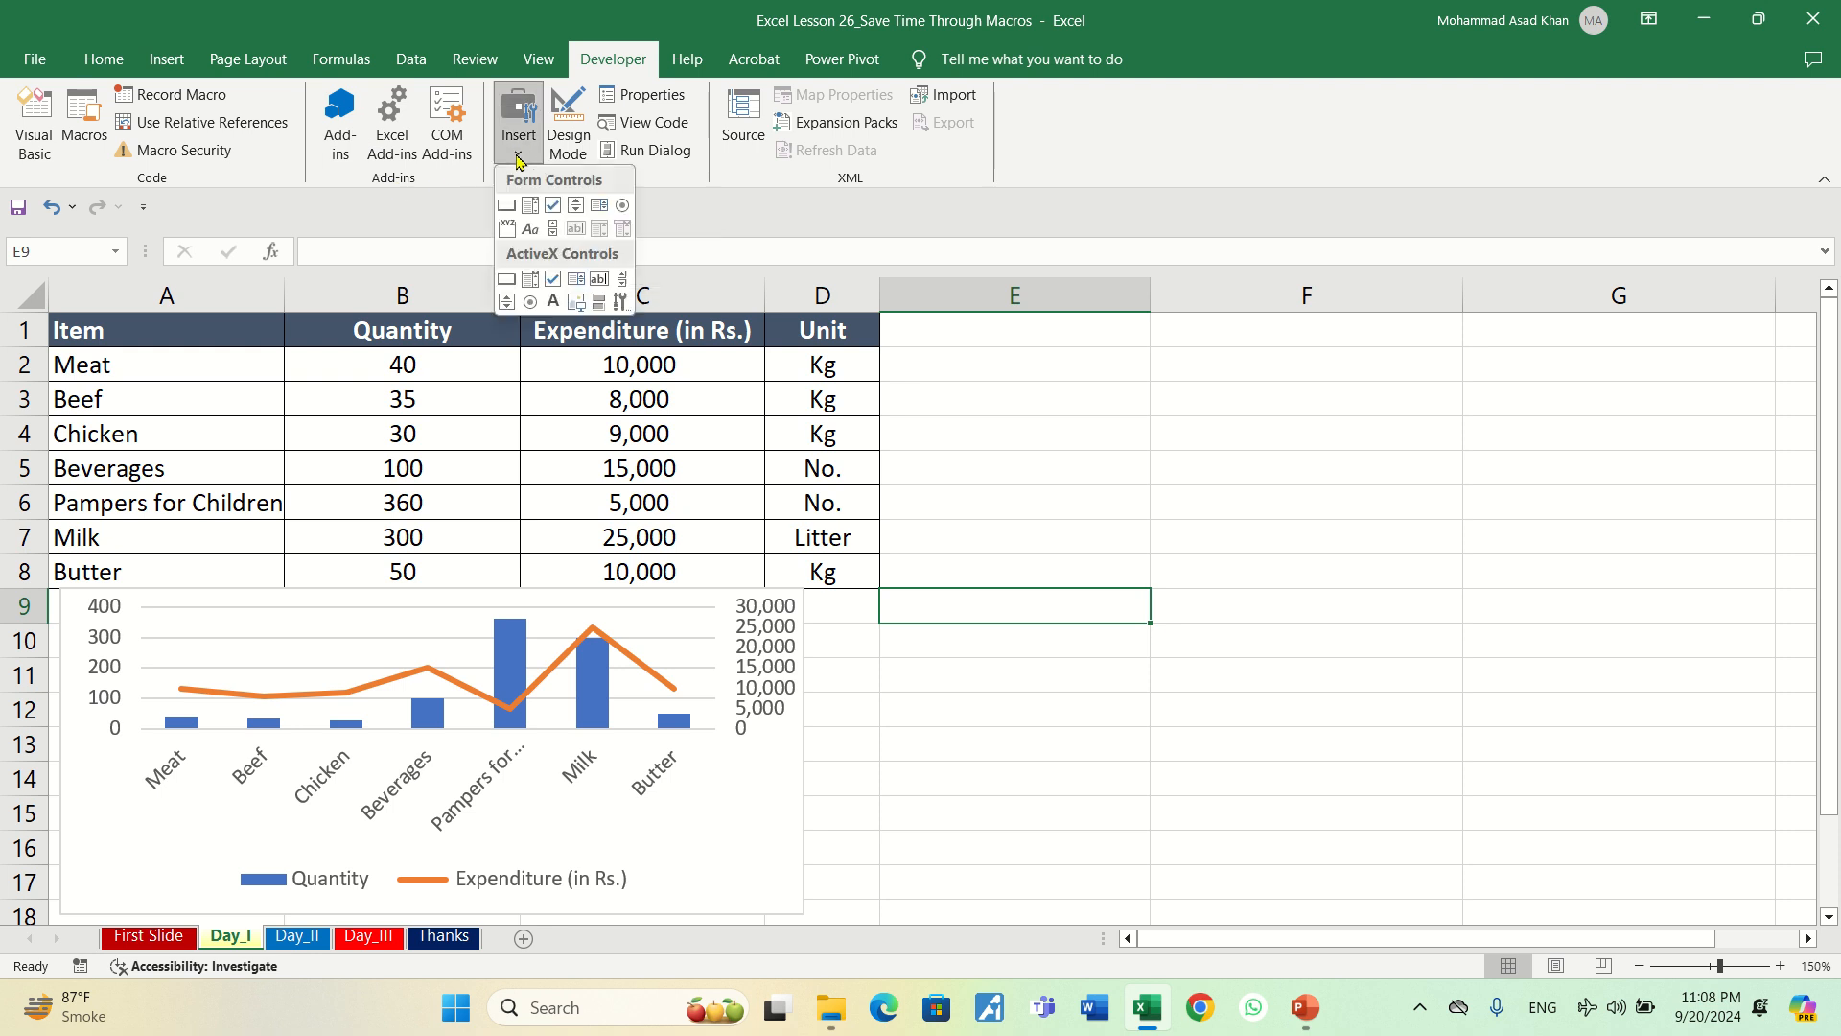
left_click(506, 205)
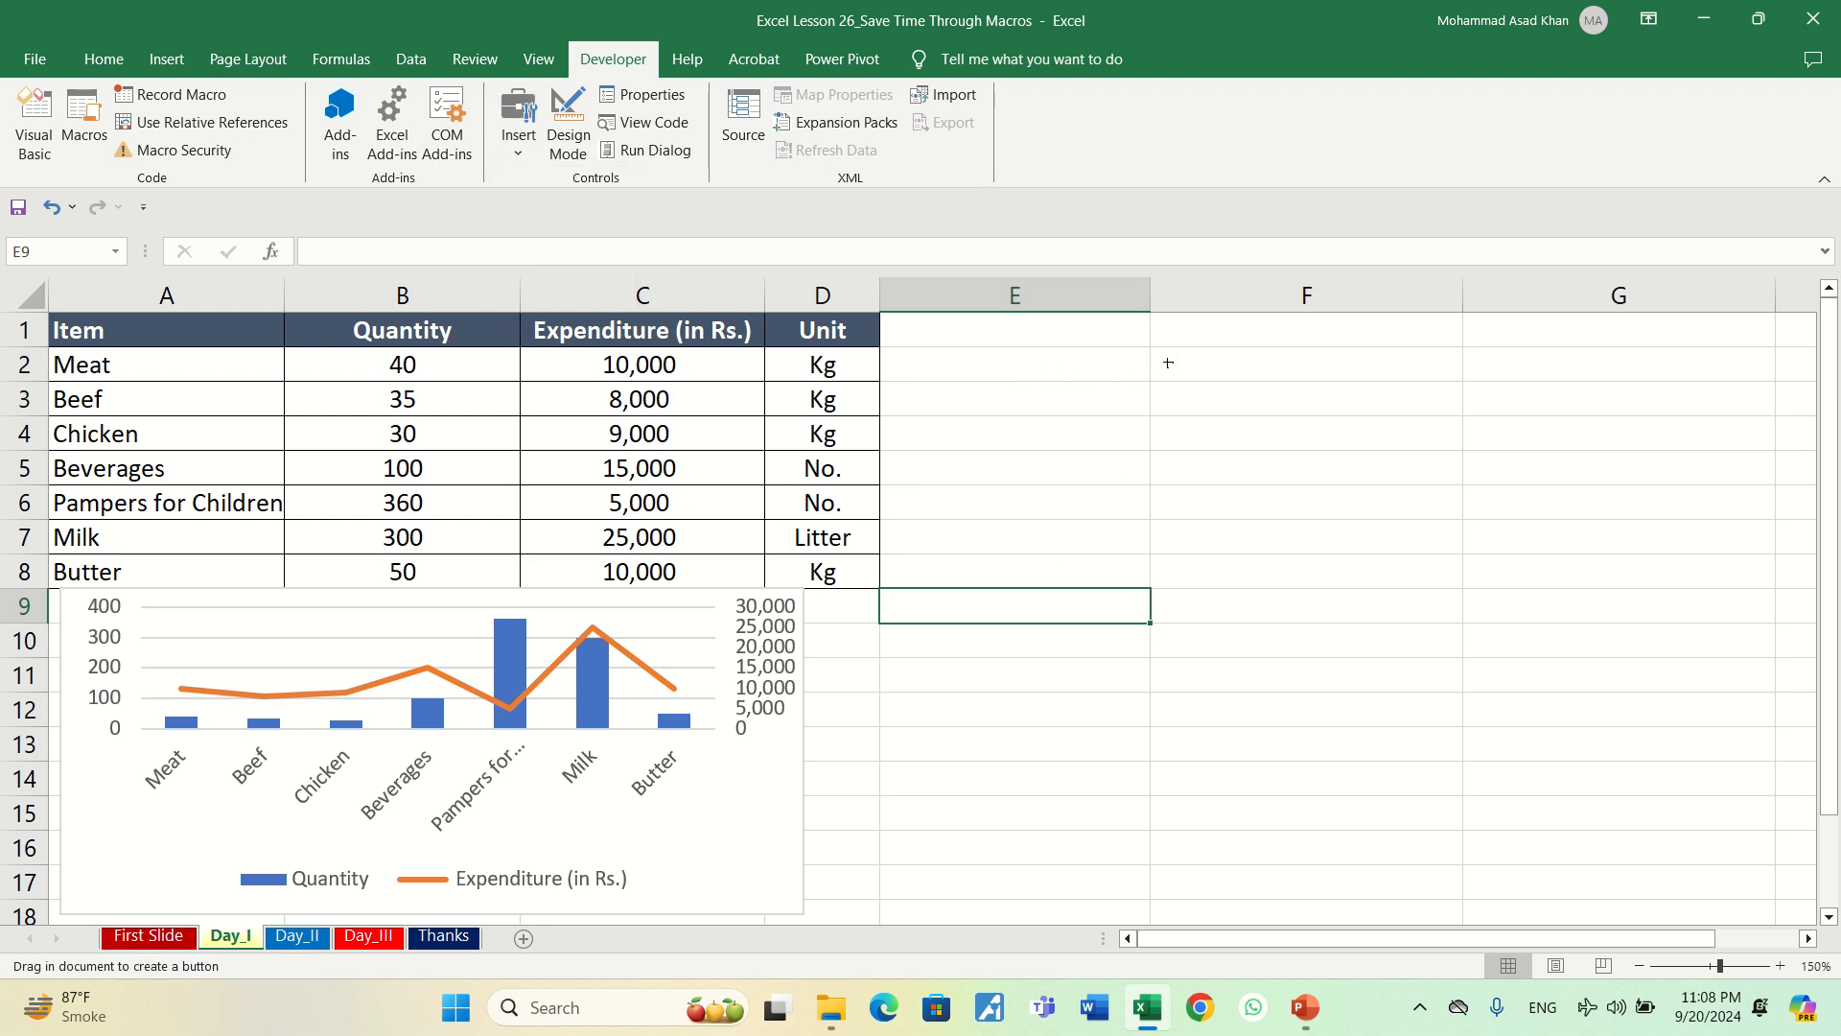
mouse_move(1014, 362)
left_mouse_down()
mouse_move(1032, 409)
mouse_move(1186, 449)
mouse_move(1342, 449)
left_mouse_up()
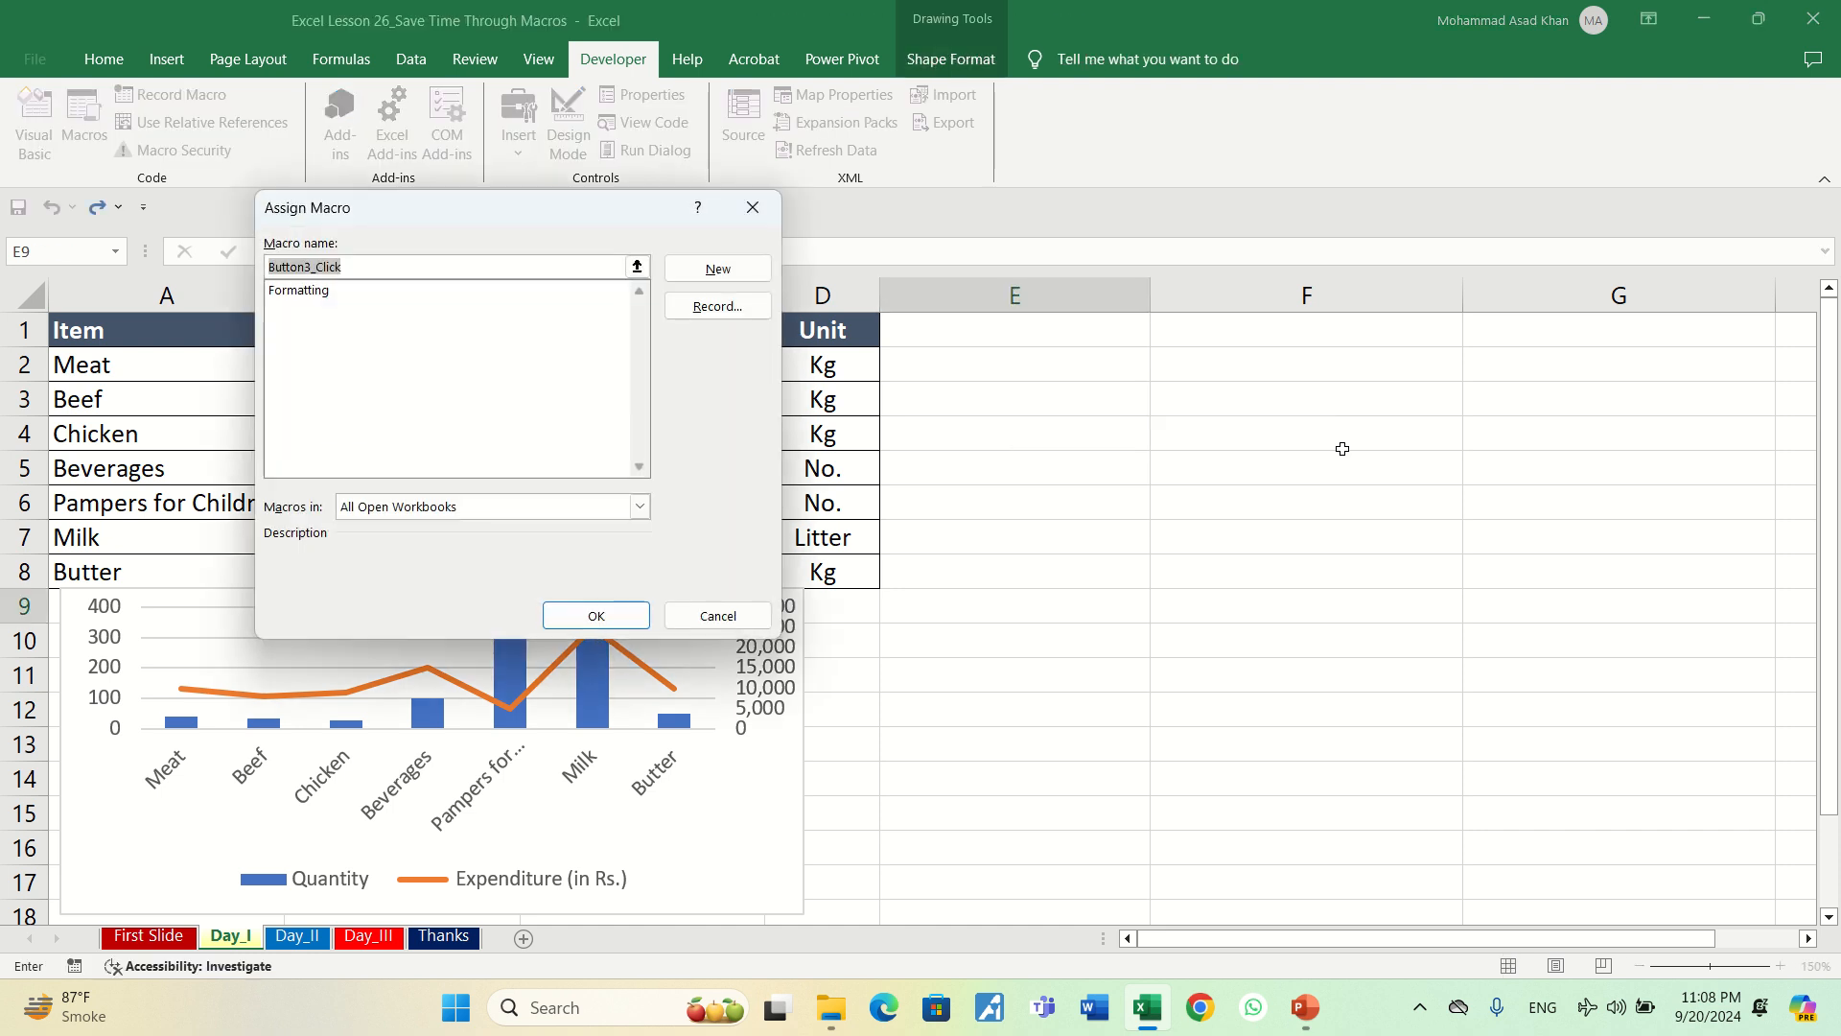
left_click(338, 292)
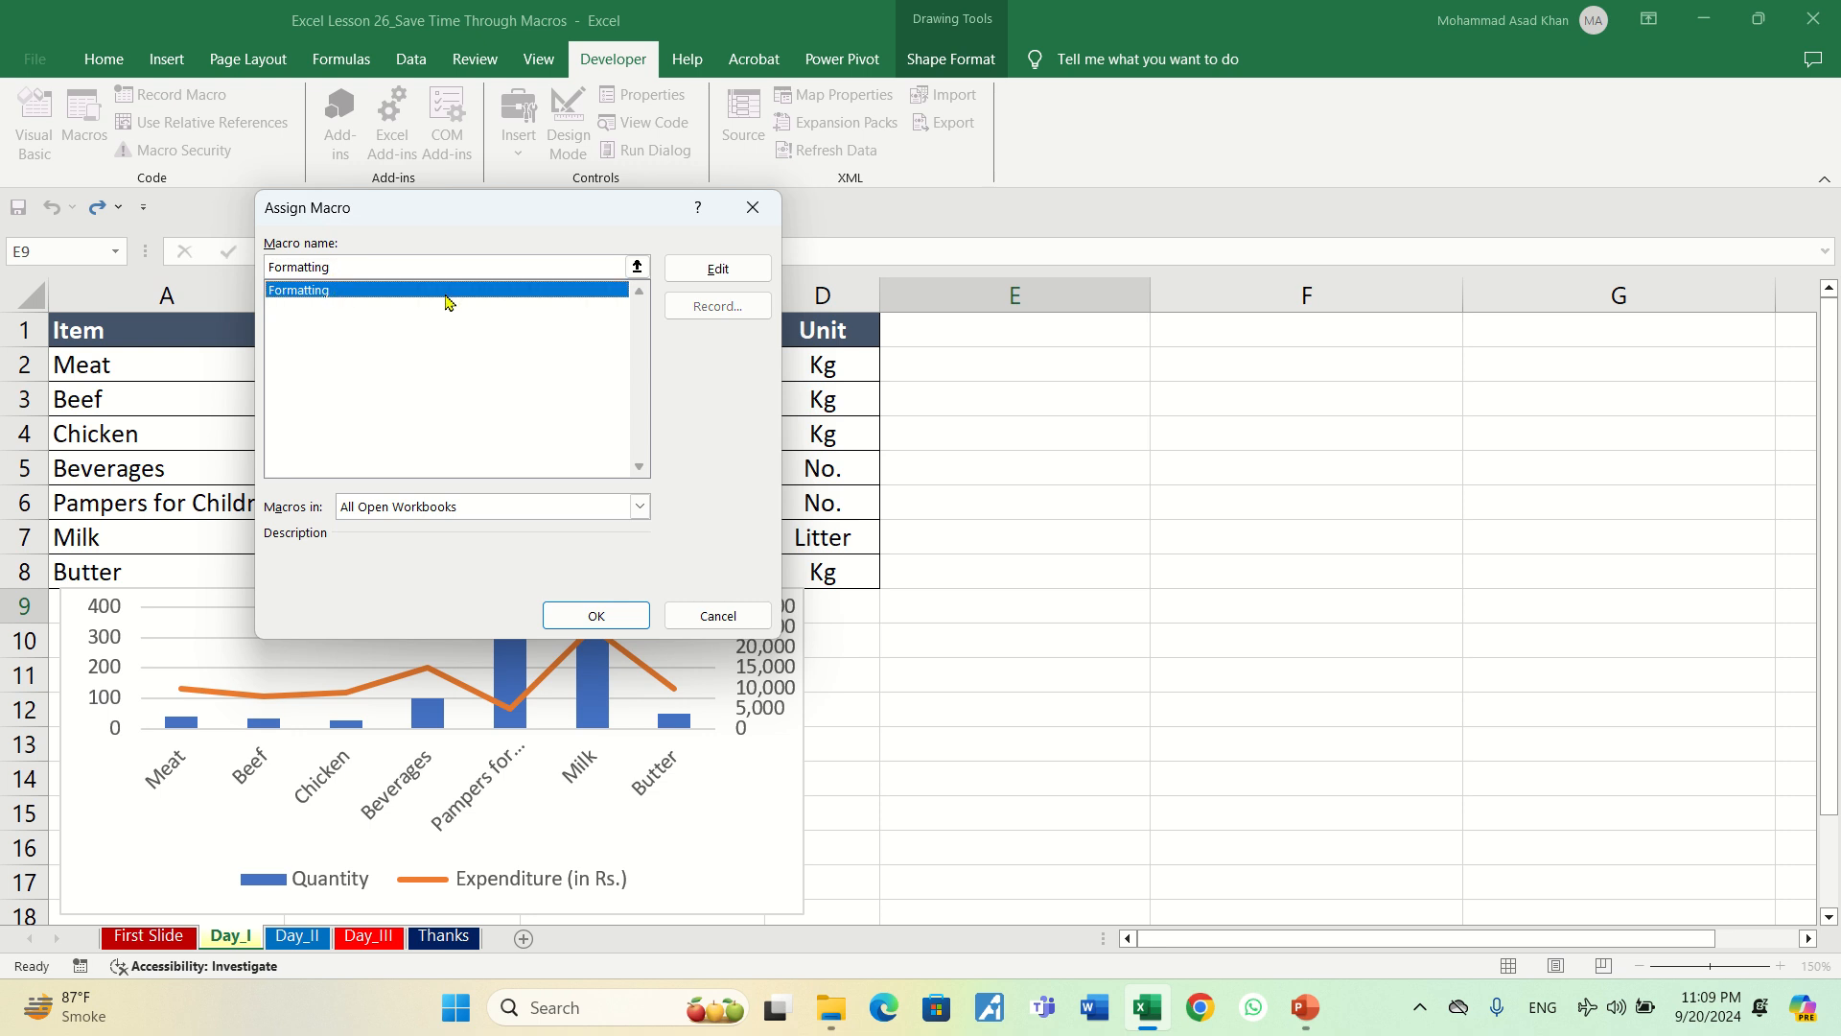
left_click(597, 616)
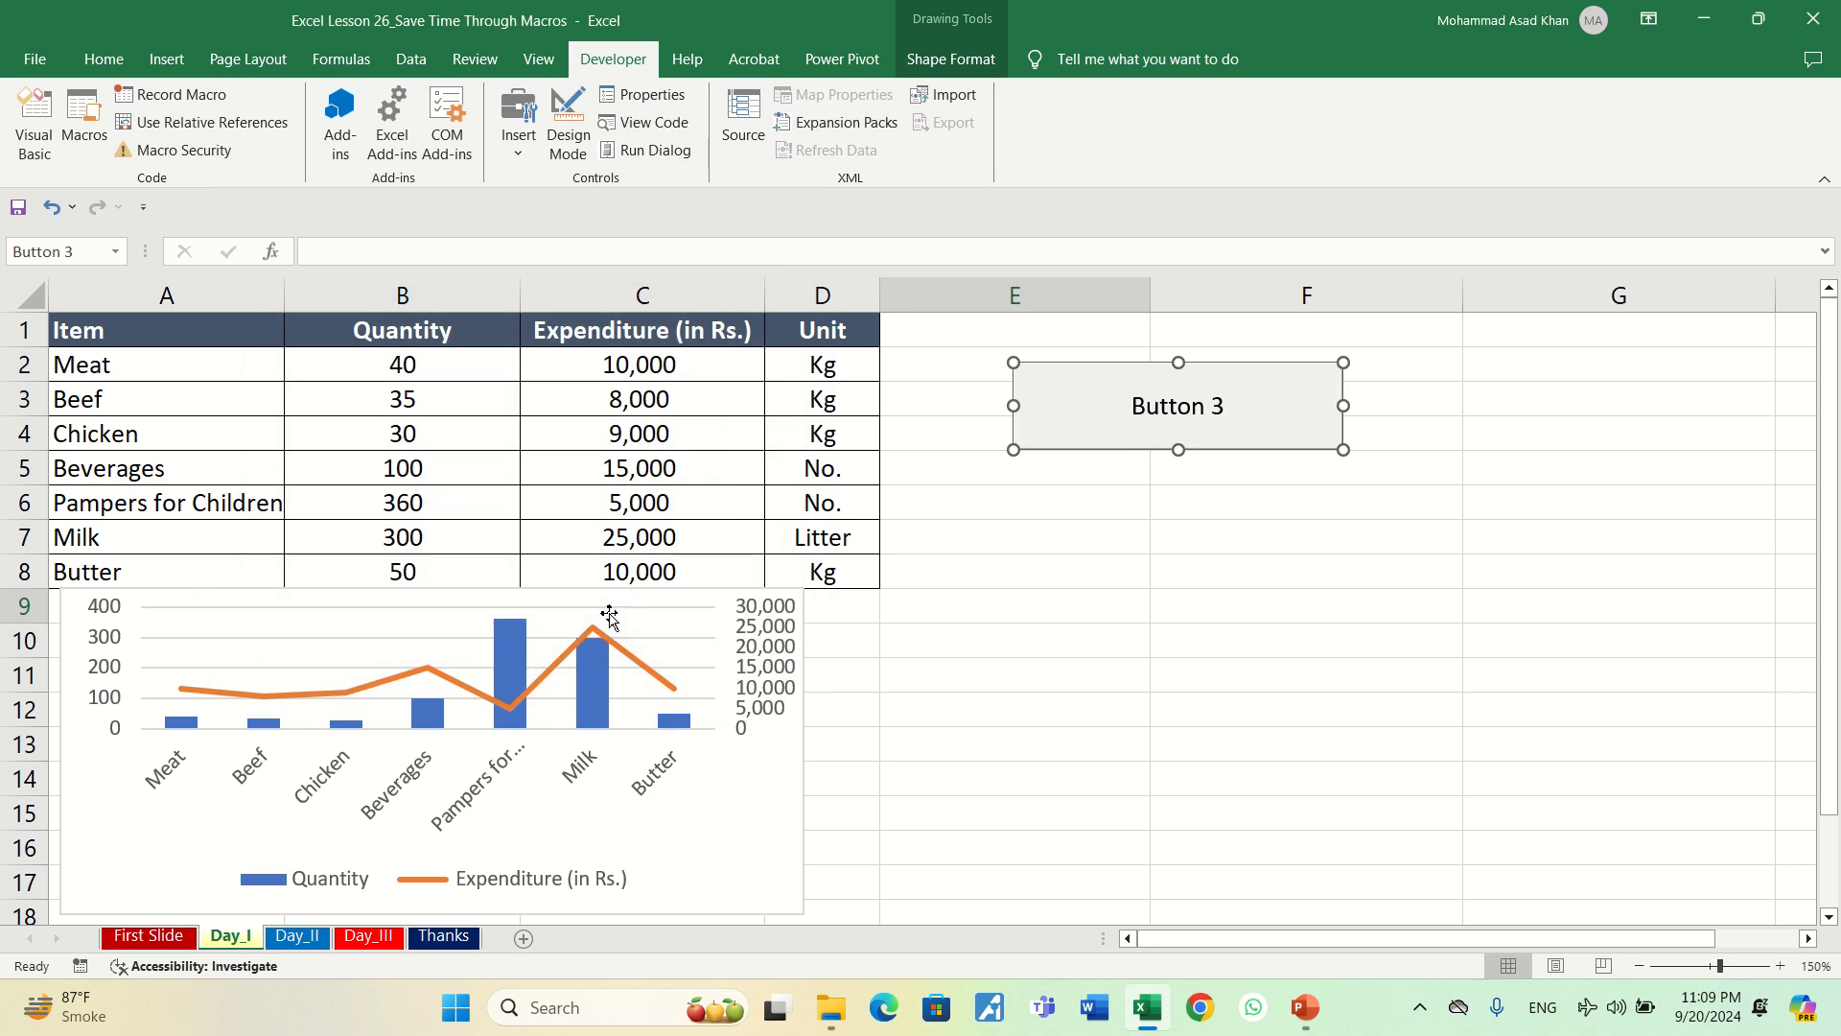
left_click(1542, 438)
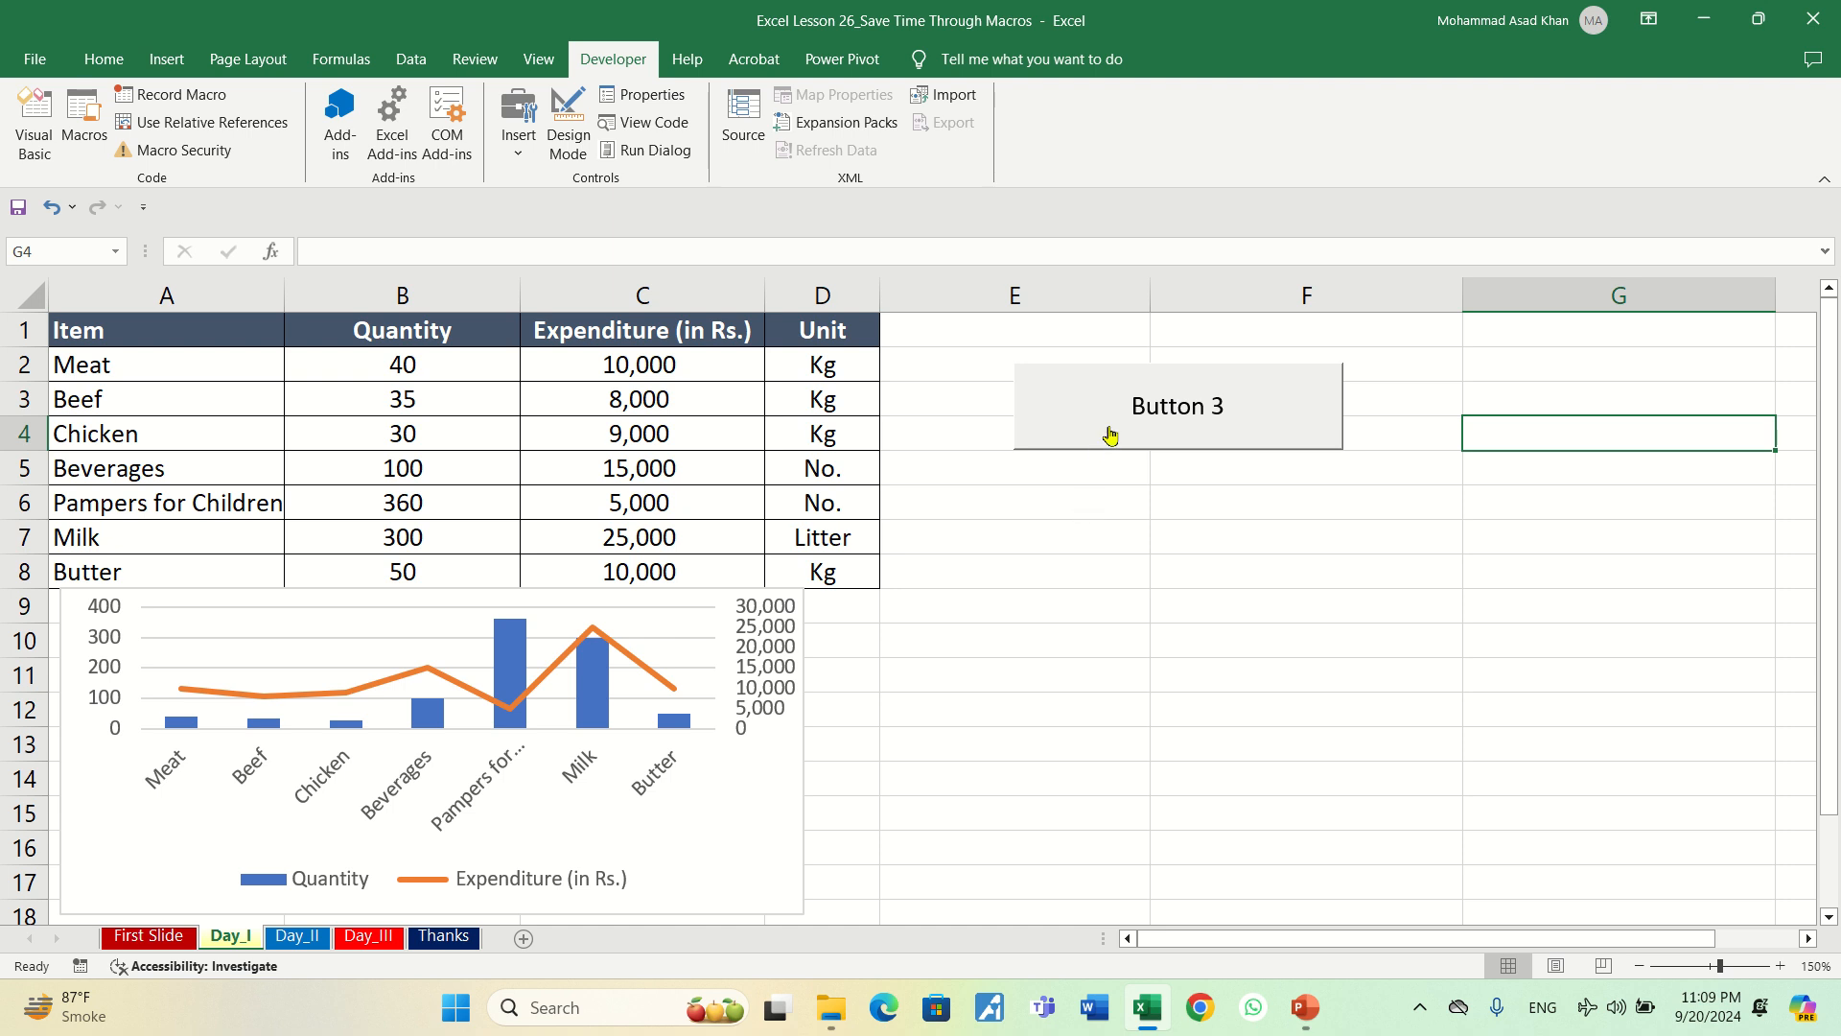
- Check the list of macros in all open workbooks and close it without running anything
left_click(82, 132)
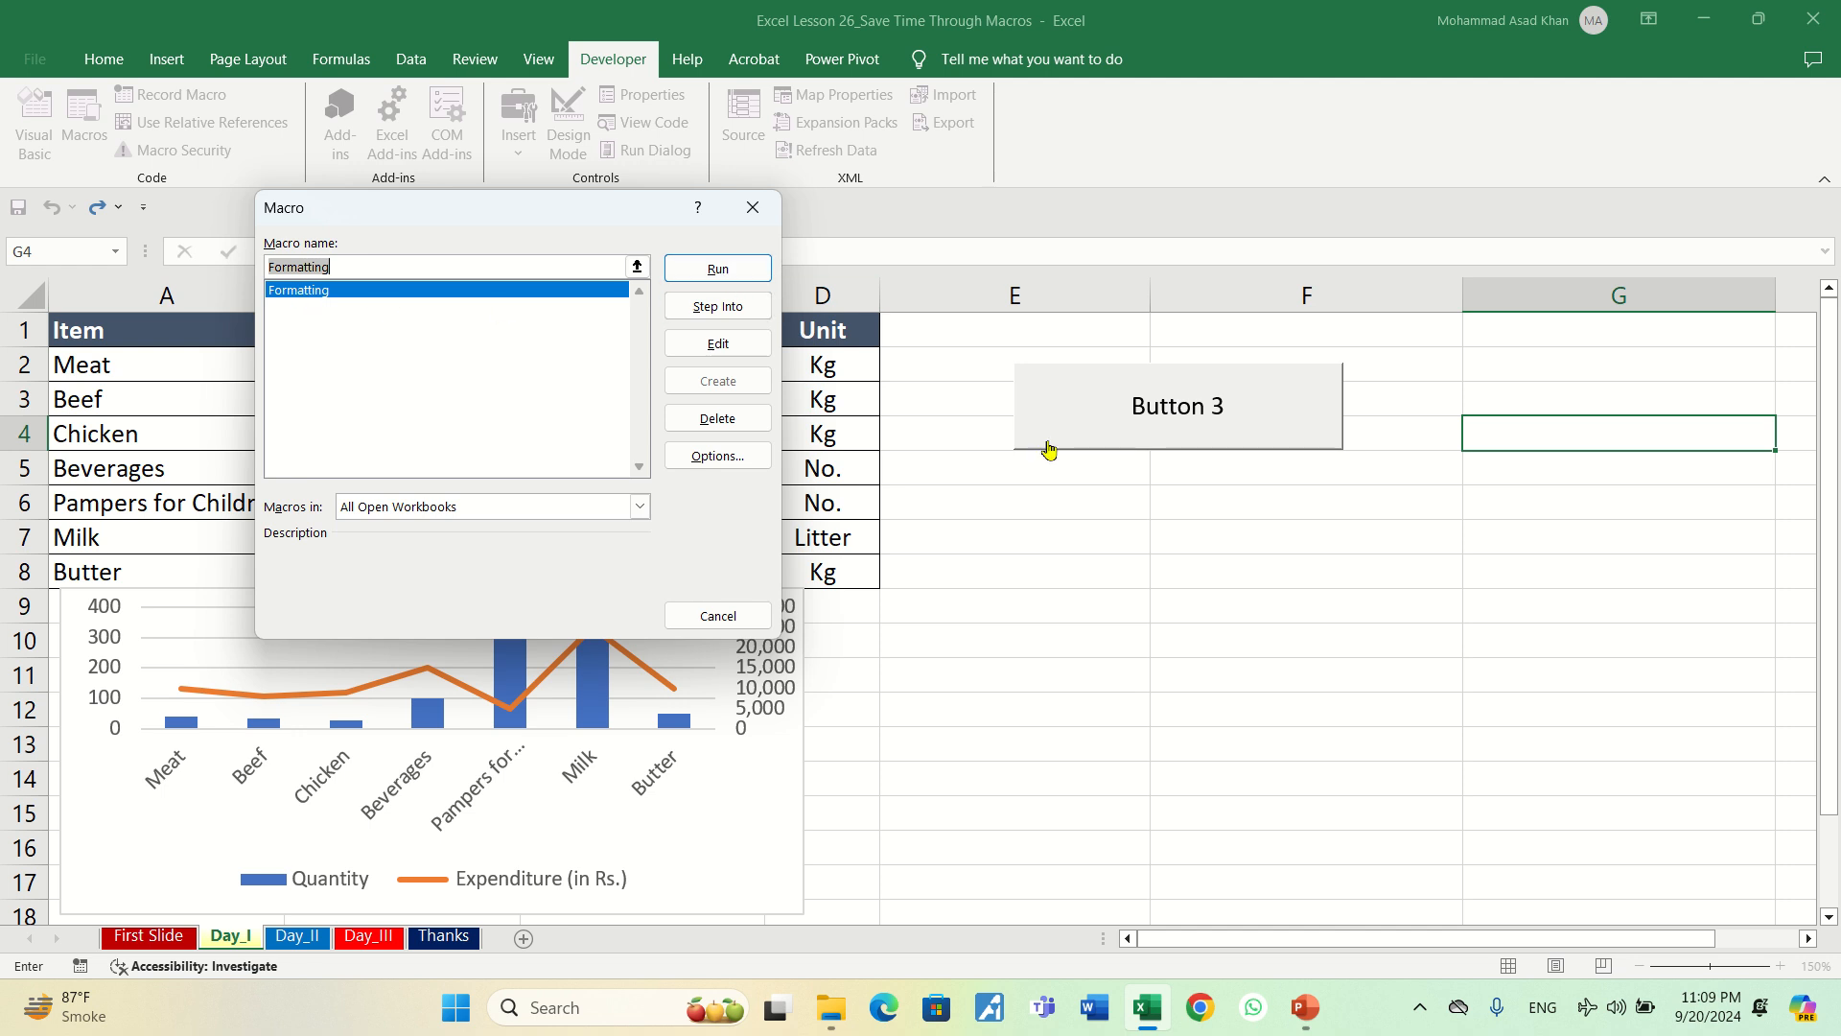
left_click(1019, 502)
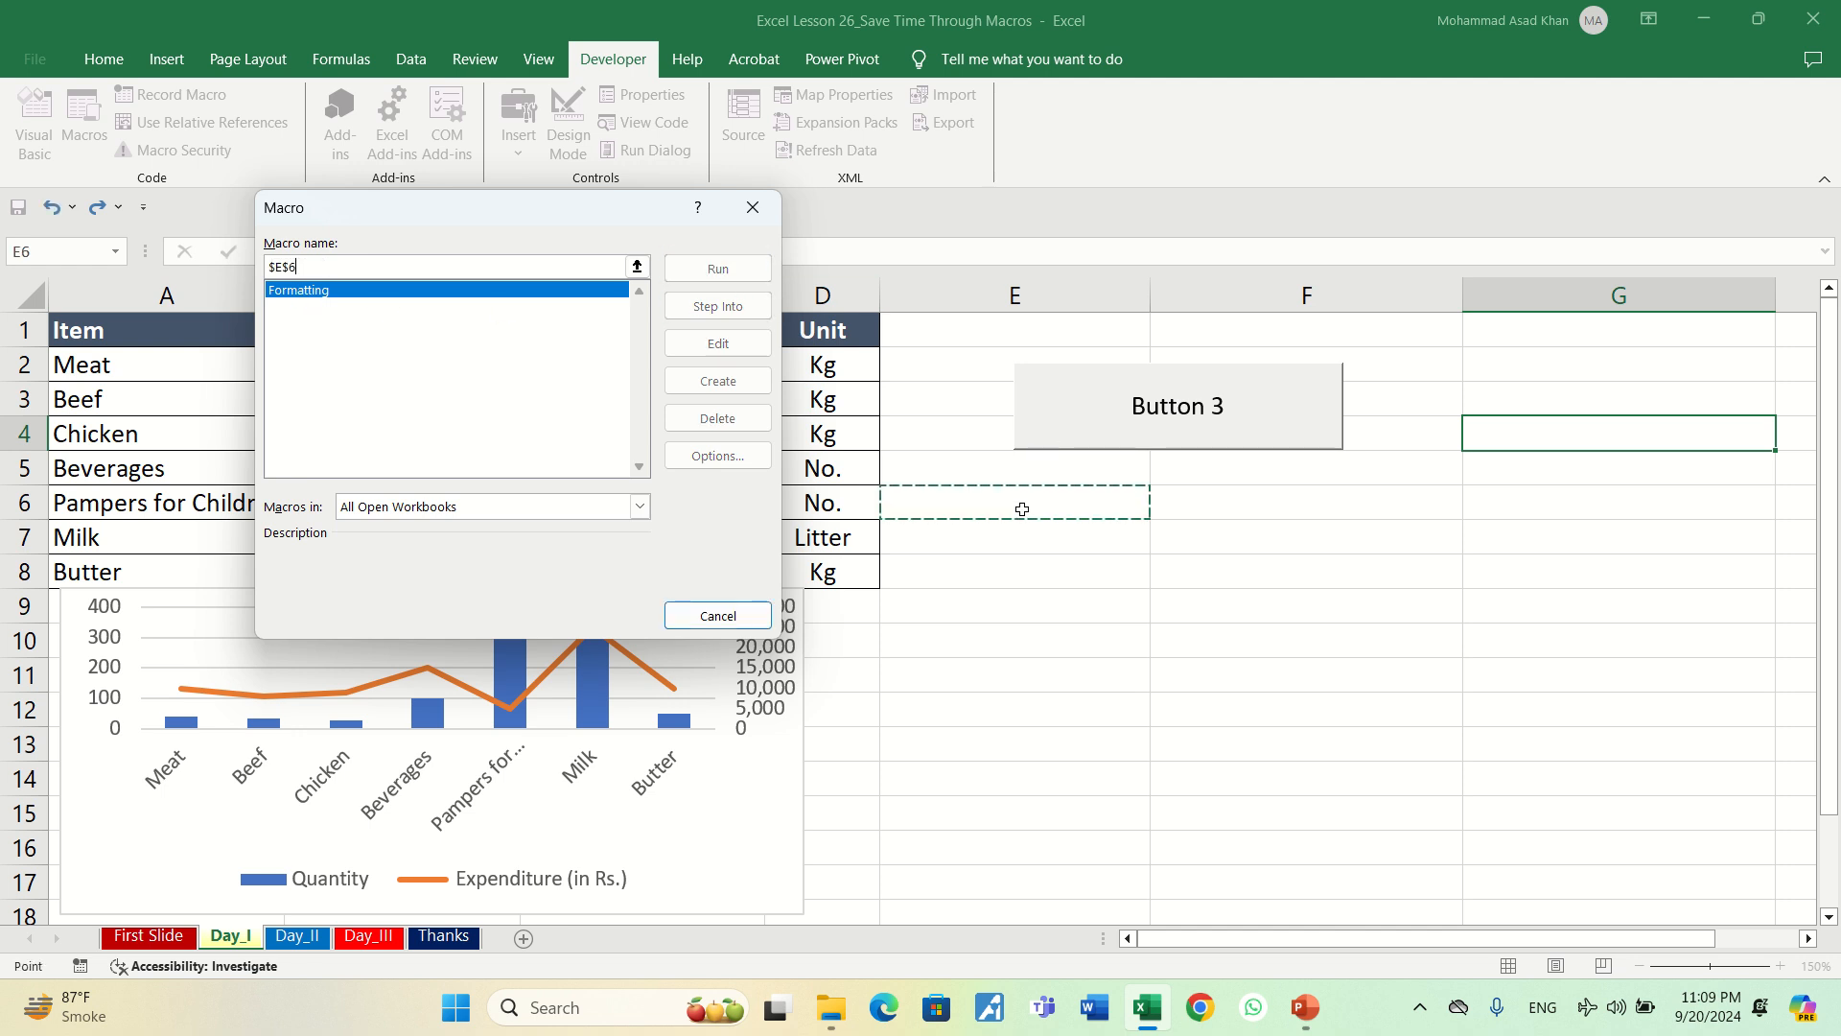
left_click(752, 207)
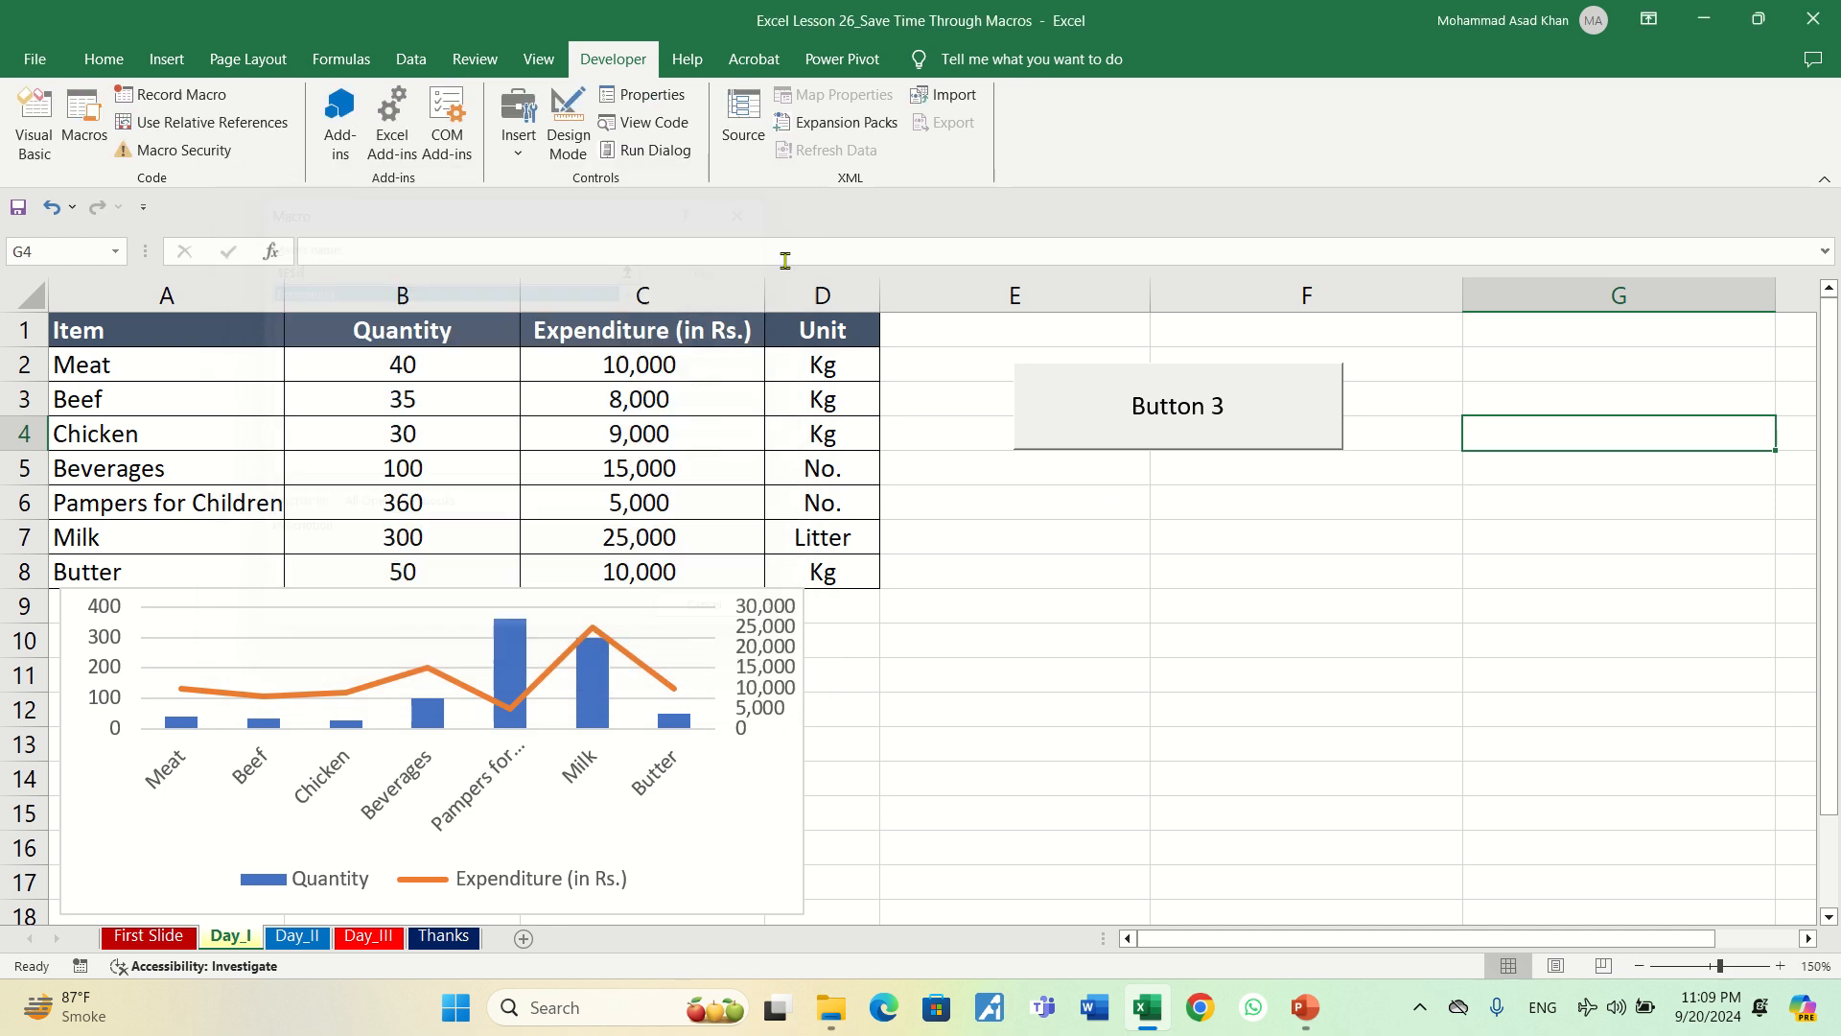
- Delete the combo chart from the Day_I sheet and run the Formatting macro with the inserted button
left_click(783, 789)
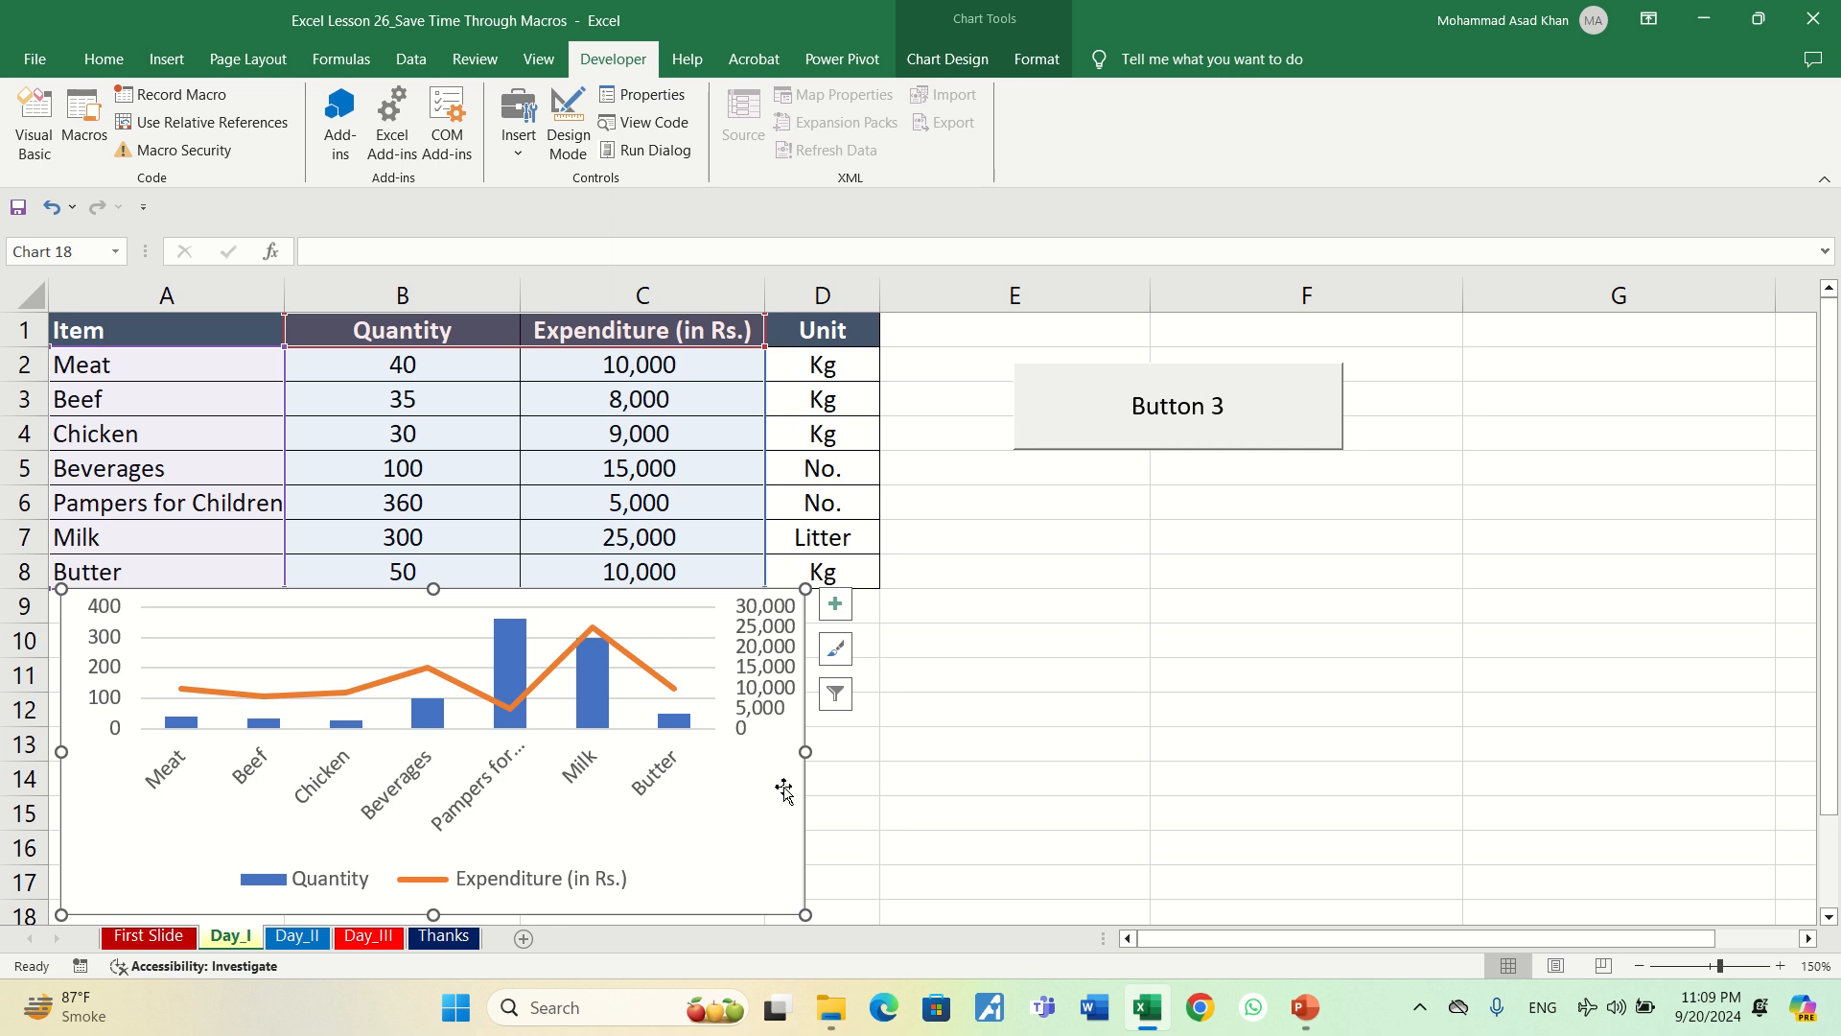
key("Delete")
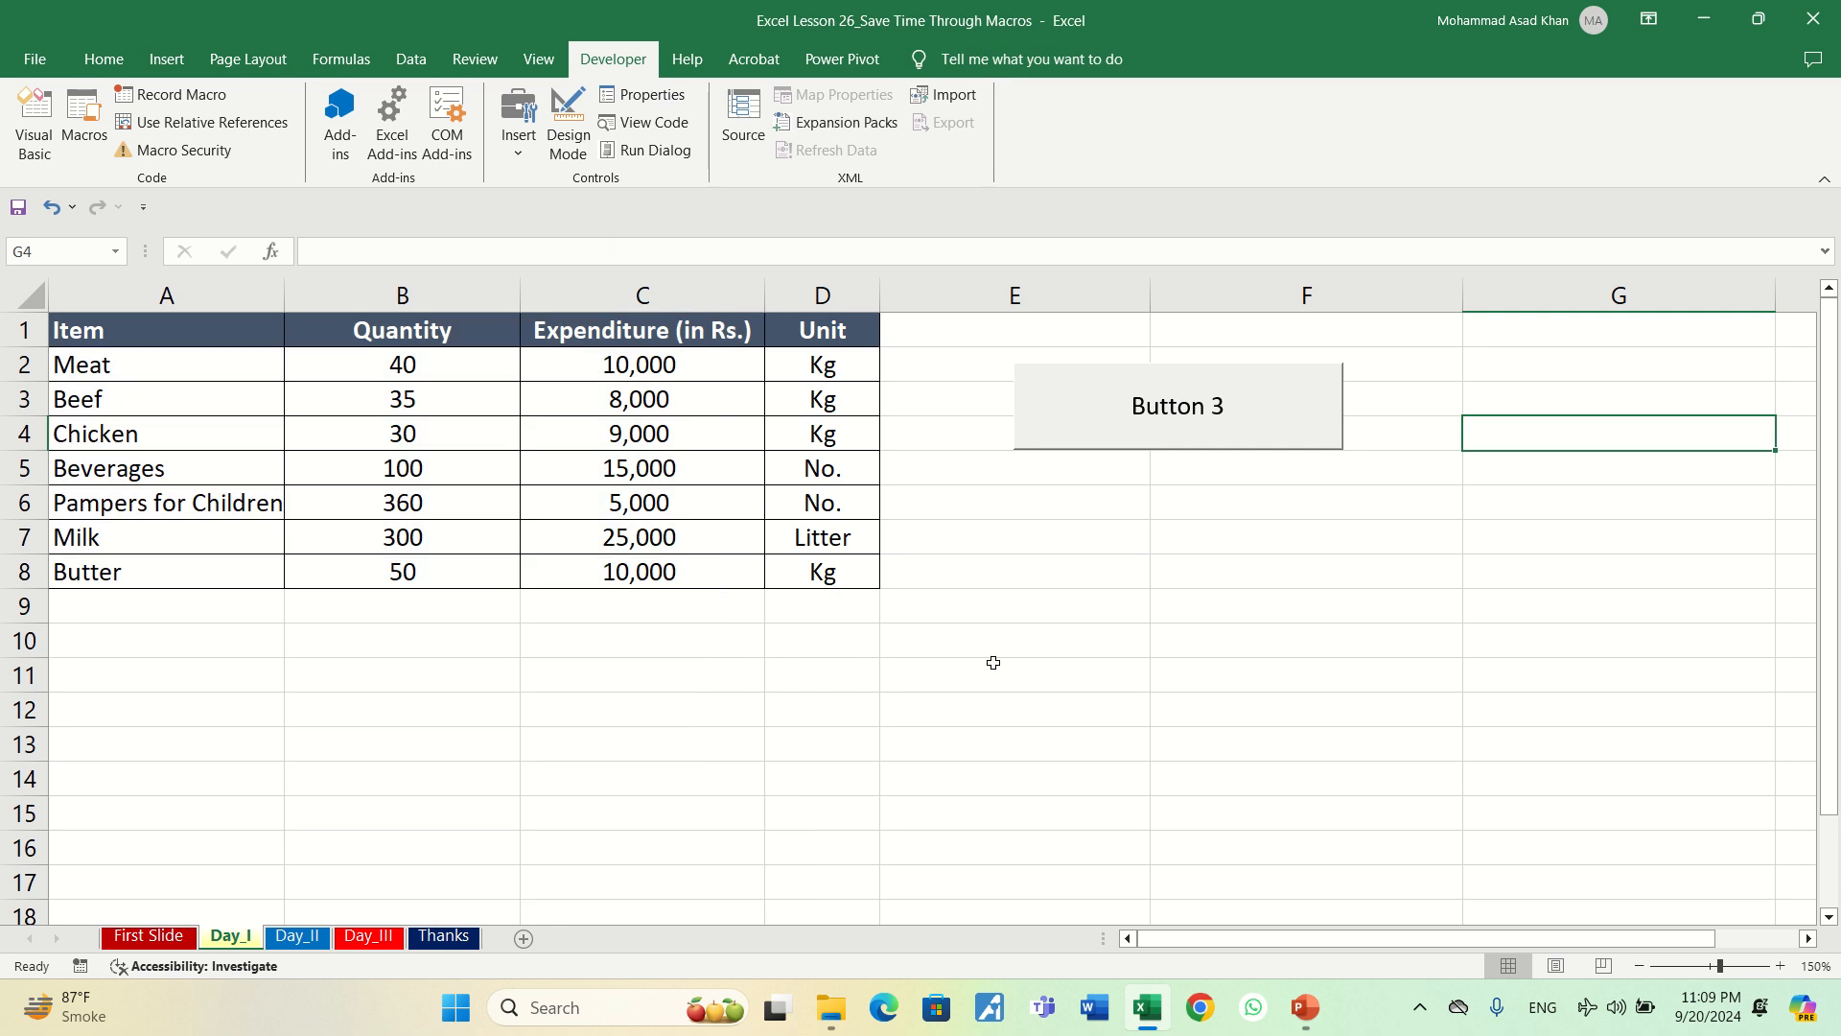
left_click(1147, 414)
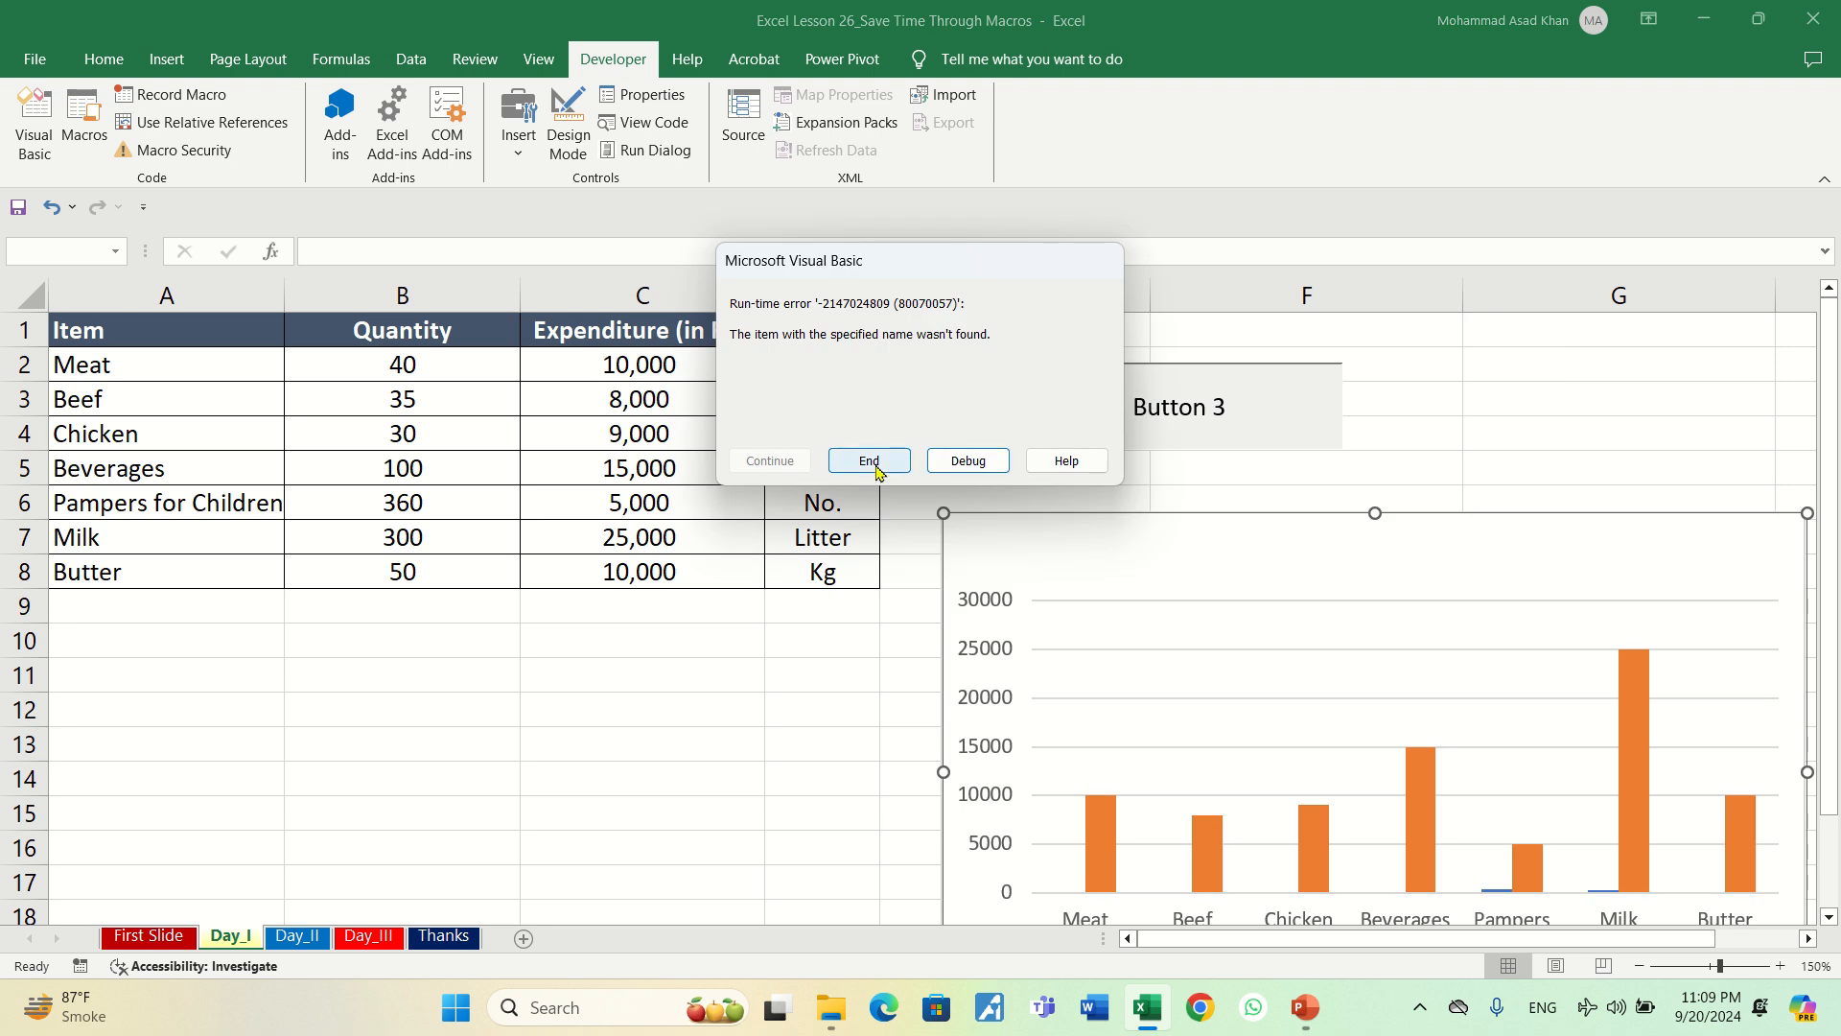
- End the halted macro run and move the combo chart directly below the table on the Day_I sheet
left_click(869, 461)
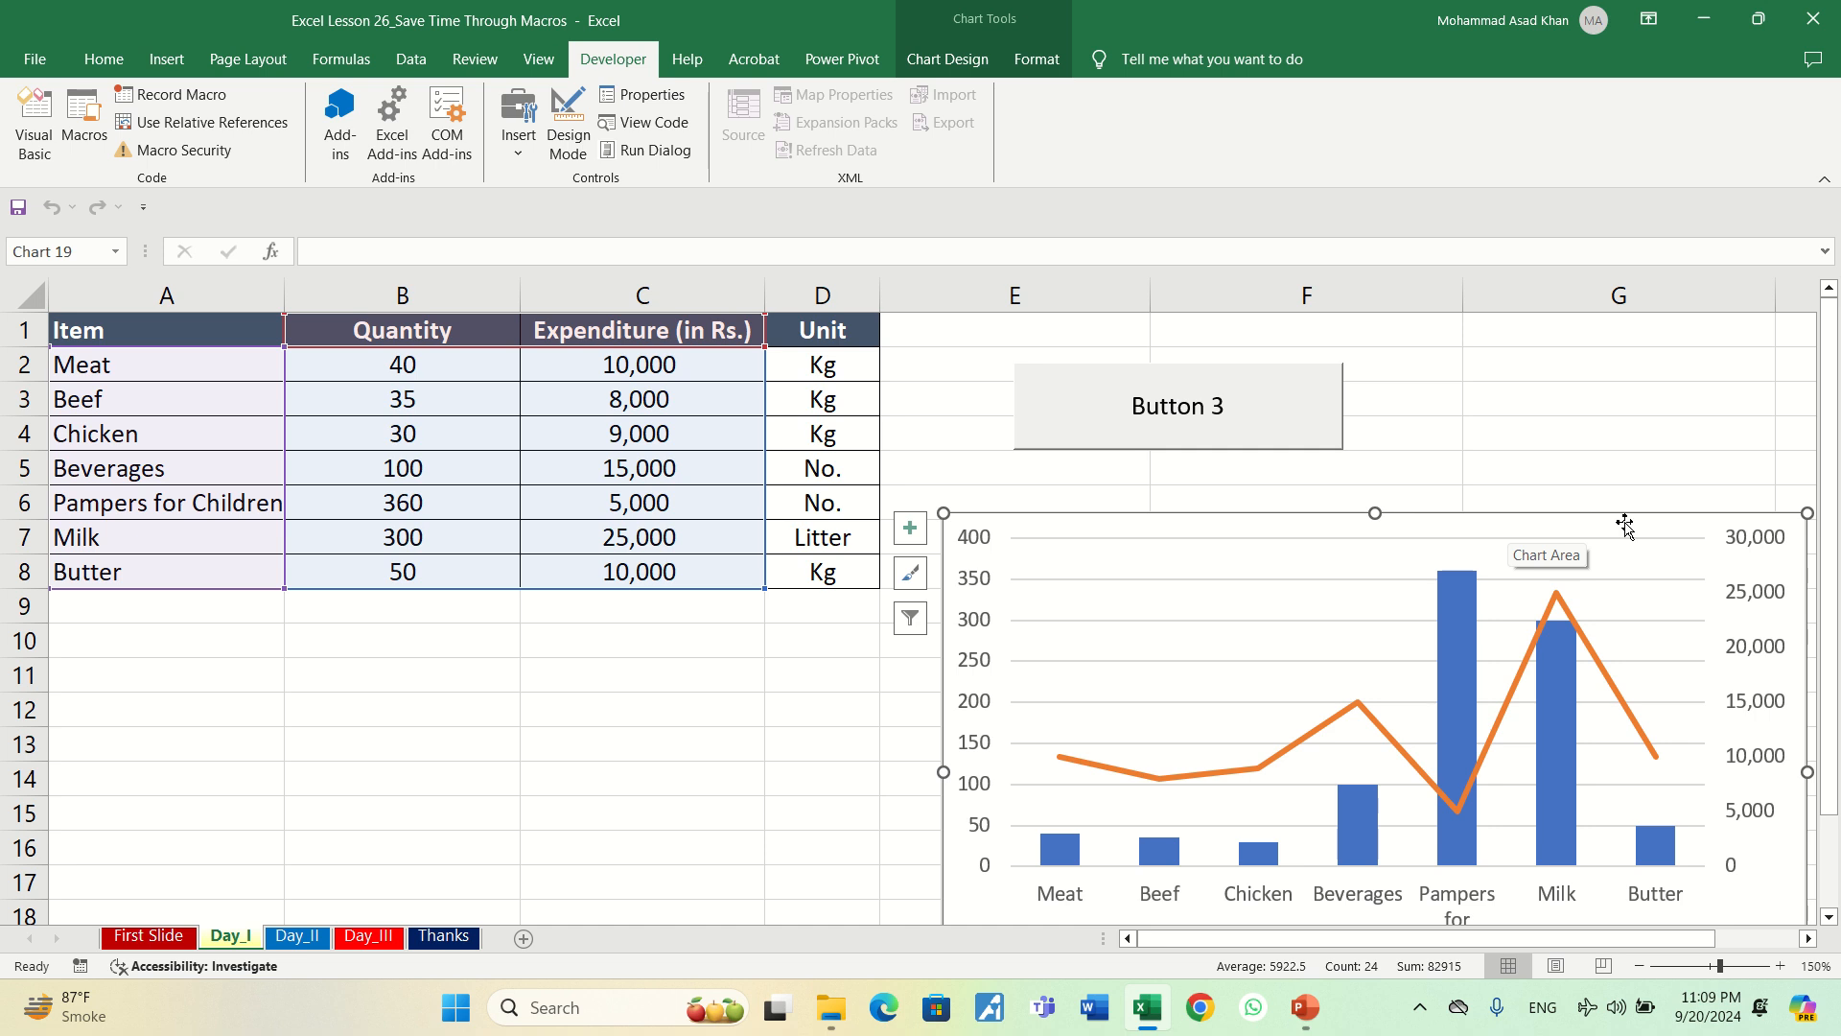
left_click_drag(1684, 525, 652, 606)
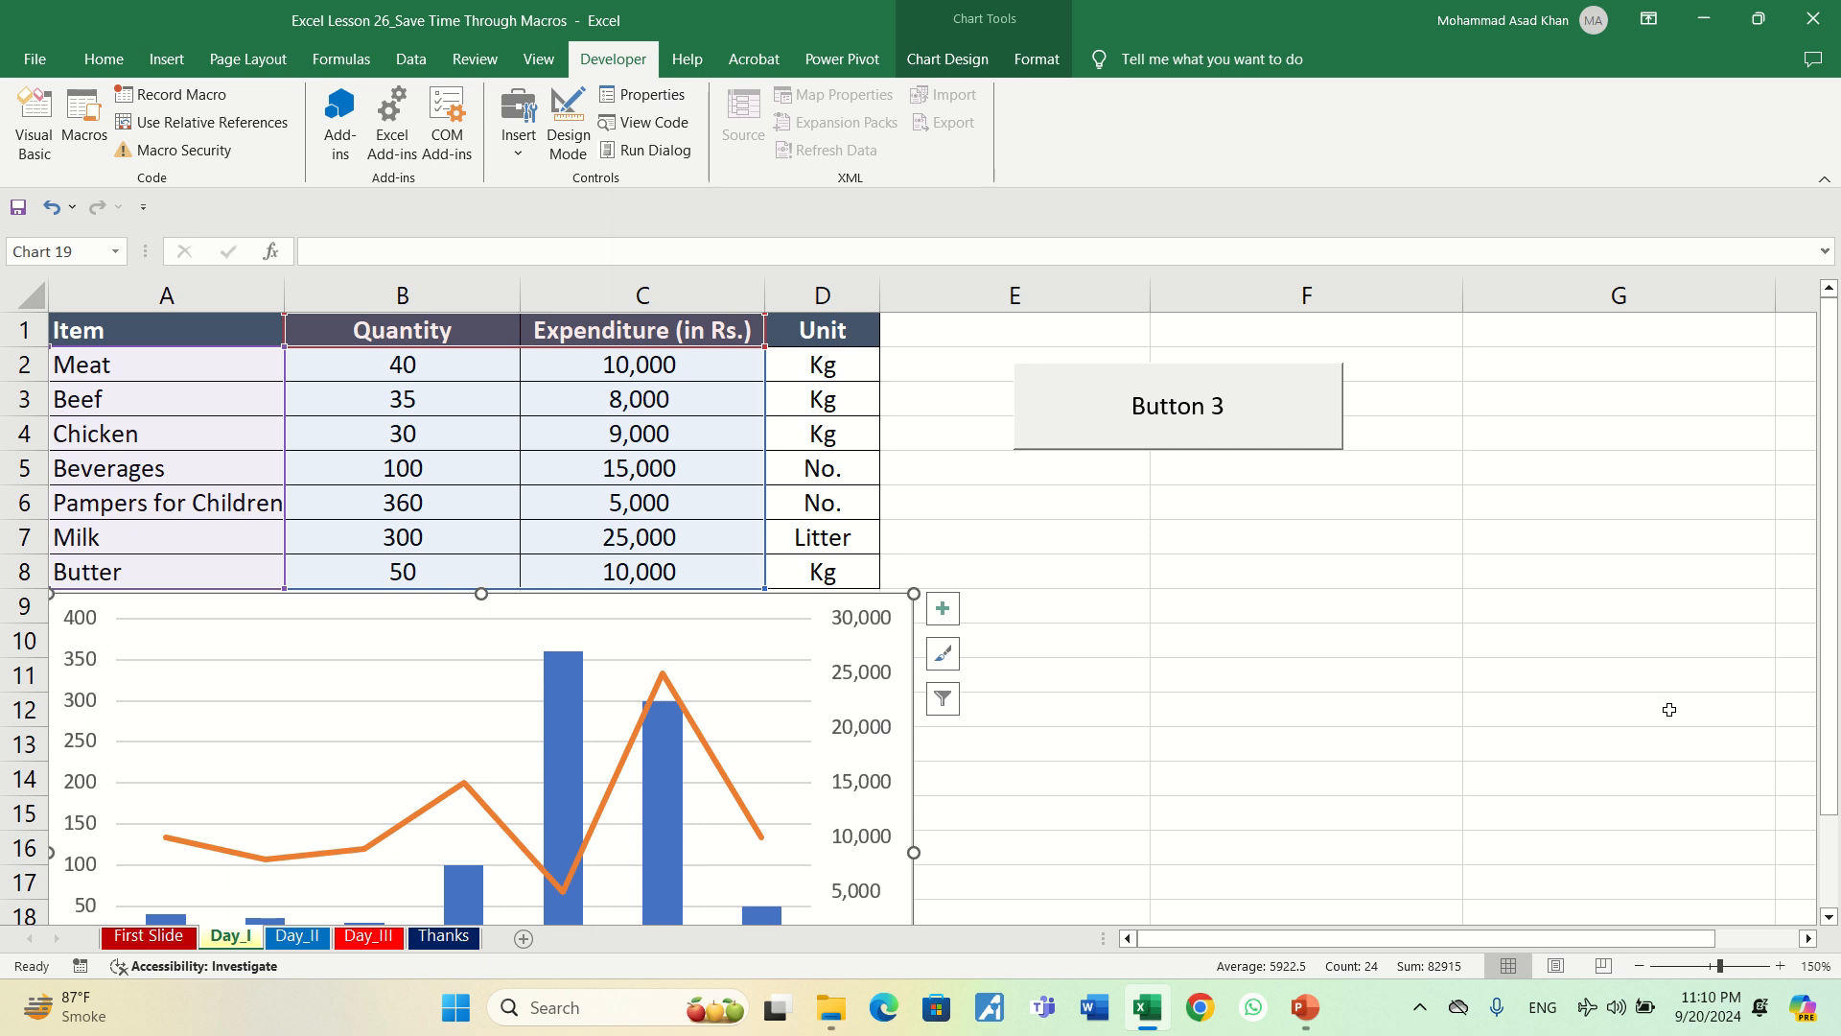
left_click(1640, 966)
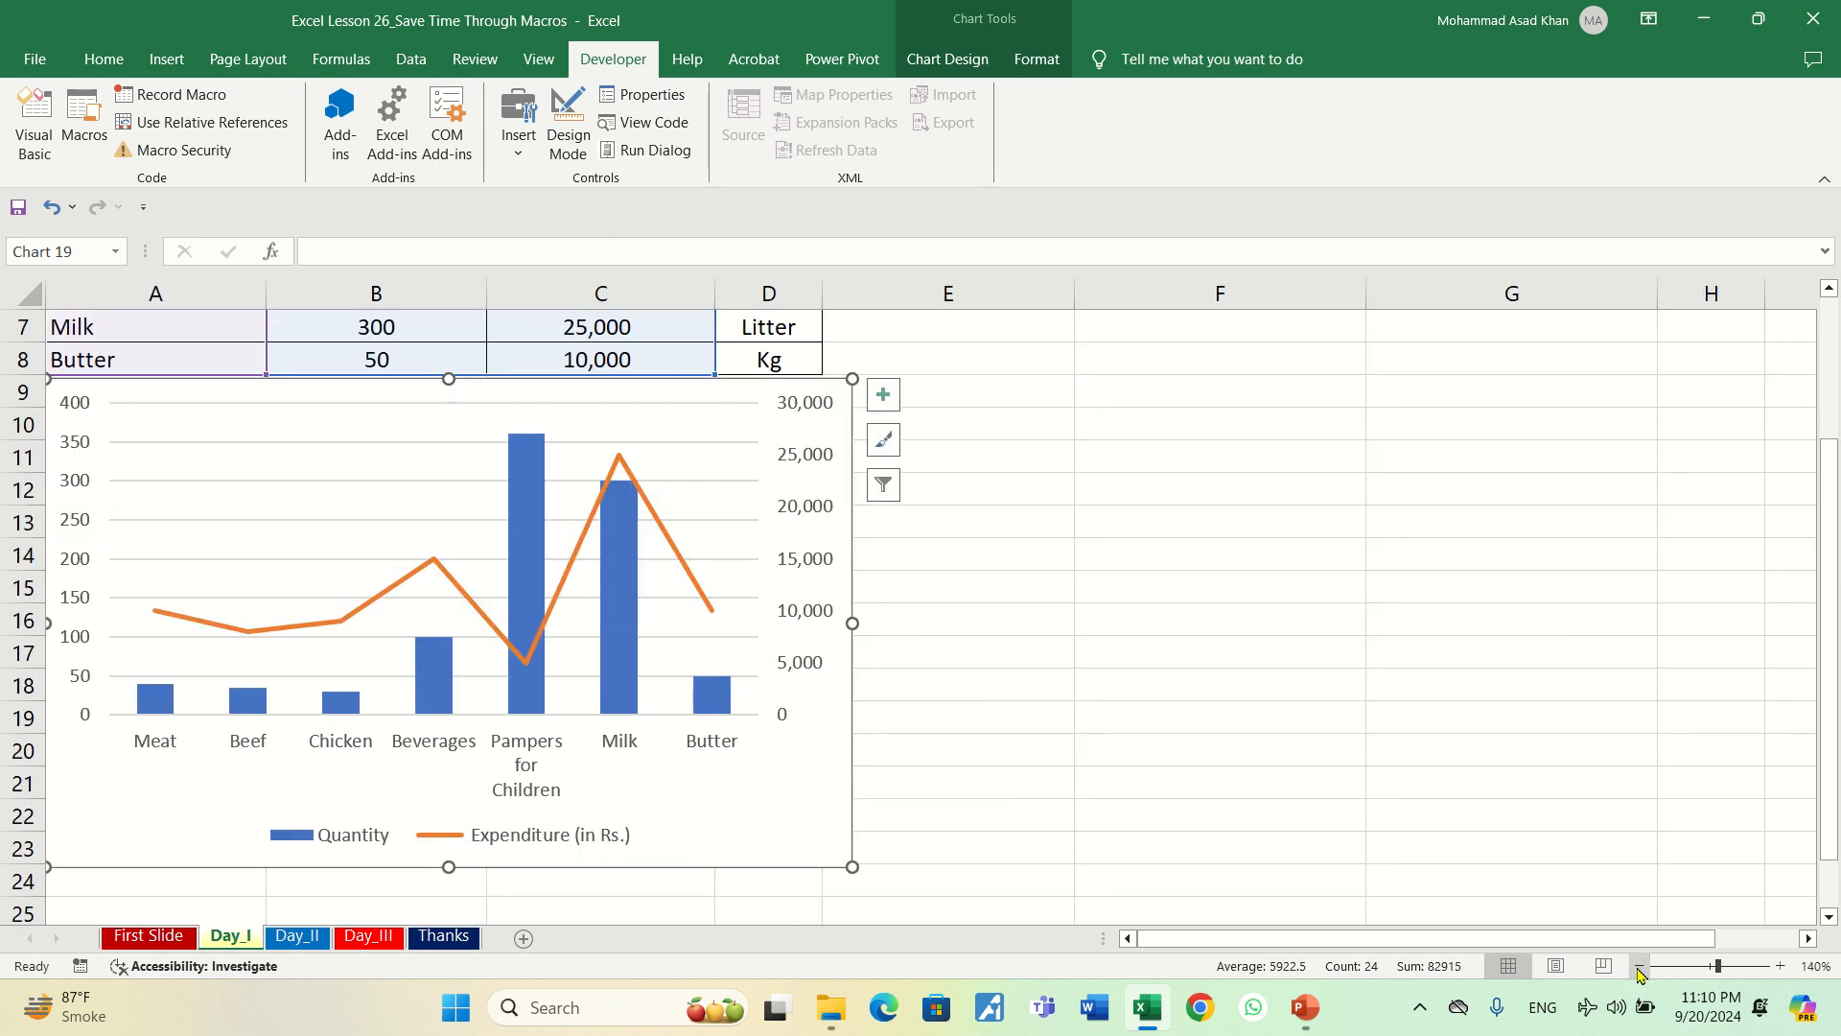
left_click_drag(1834, 561, 1832, 409)
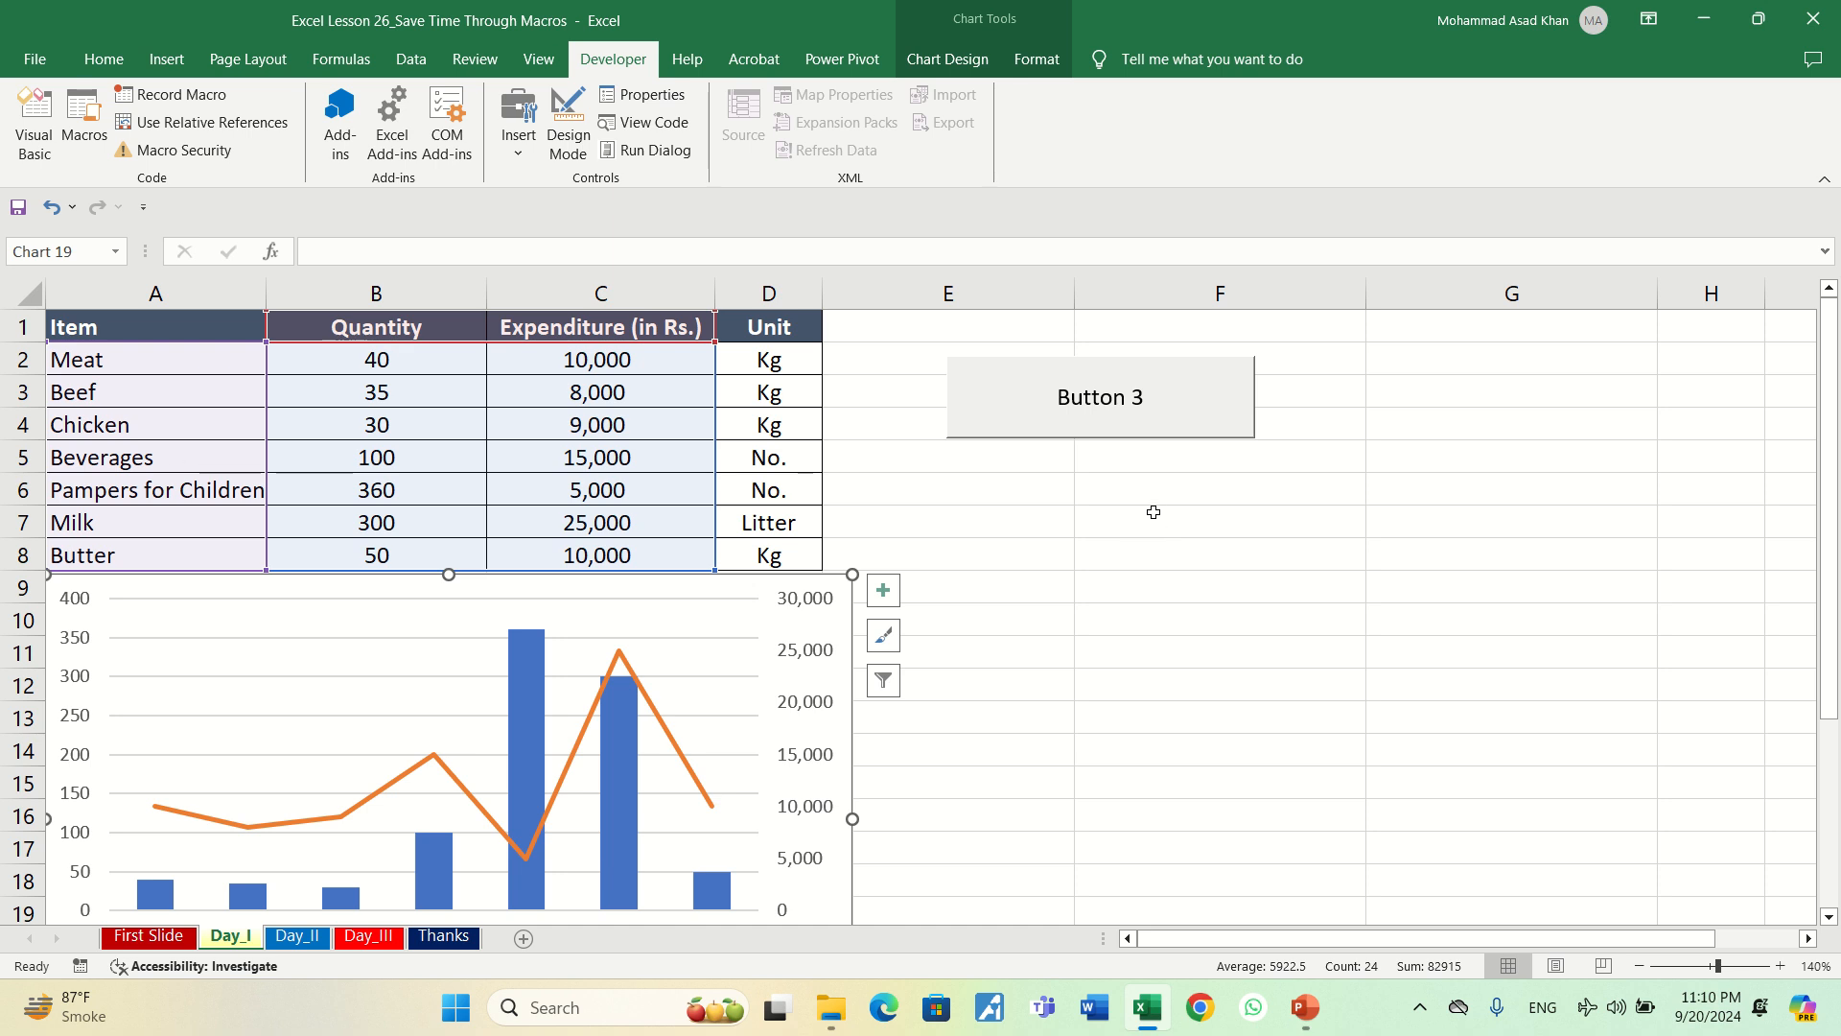
- Copy the macro button from the Day_I sheet and paste it beside the table on the Day_II sheet
right_click(1168, 416)
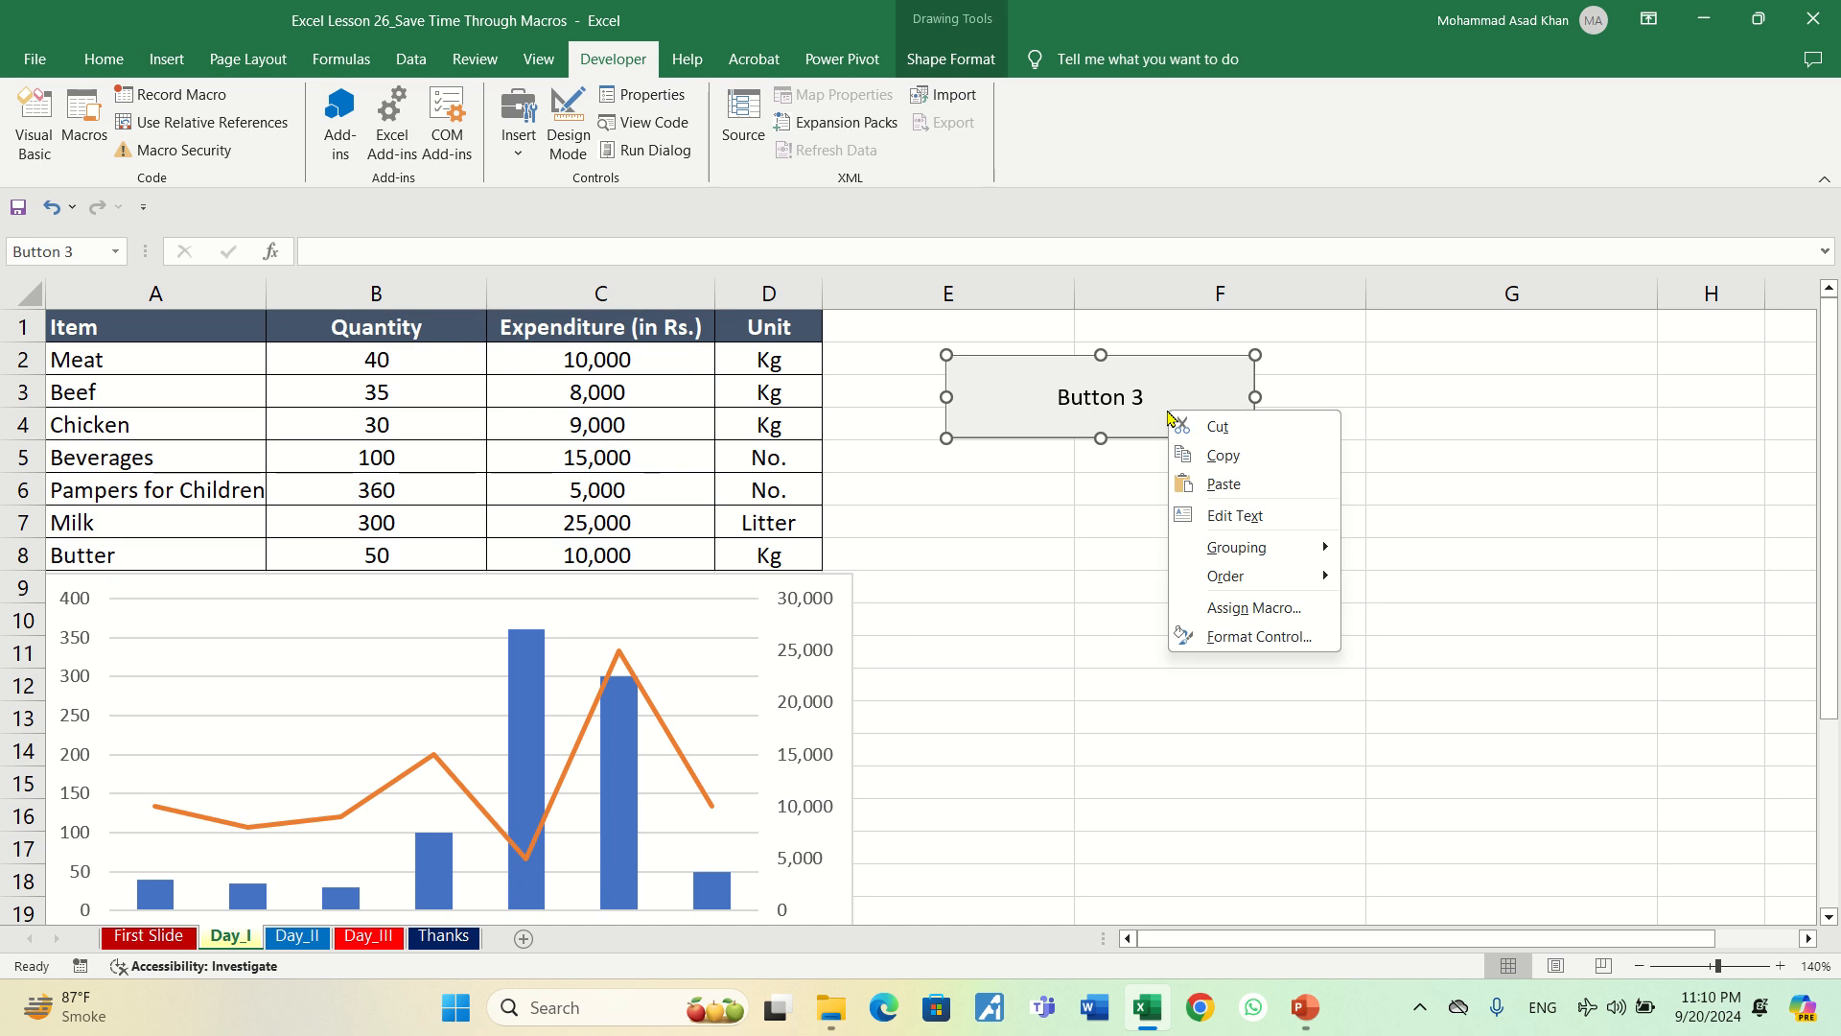
left_click(1211, 456)
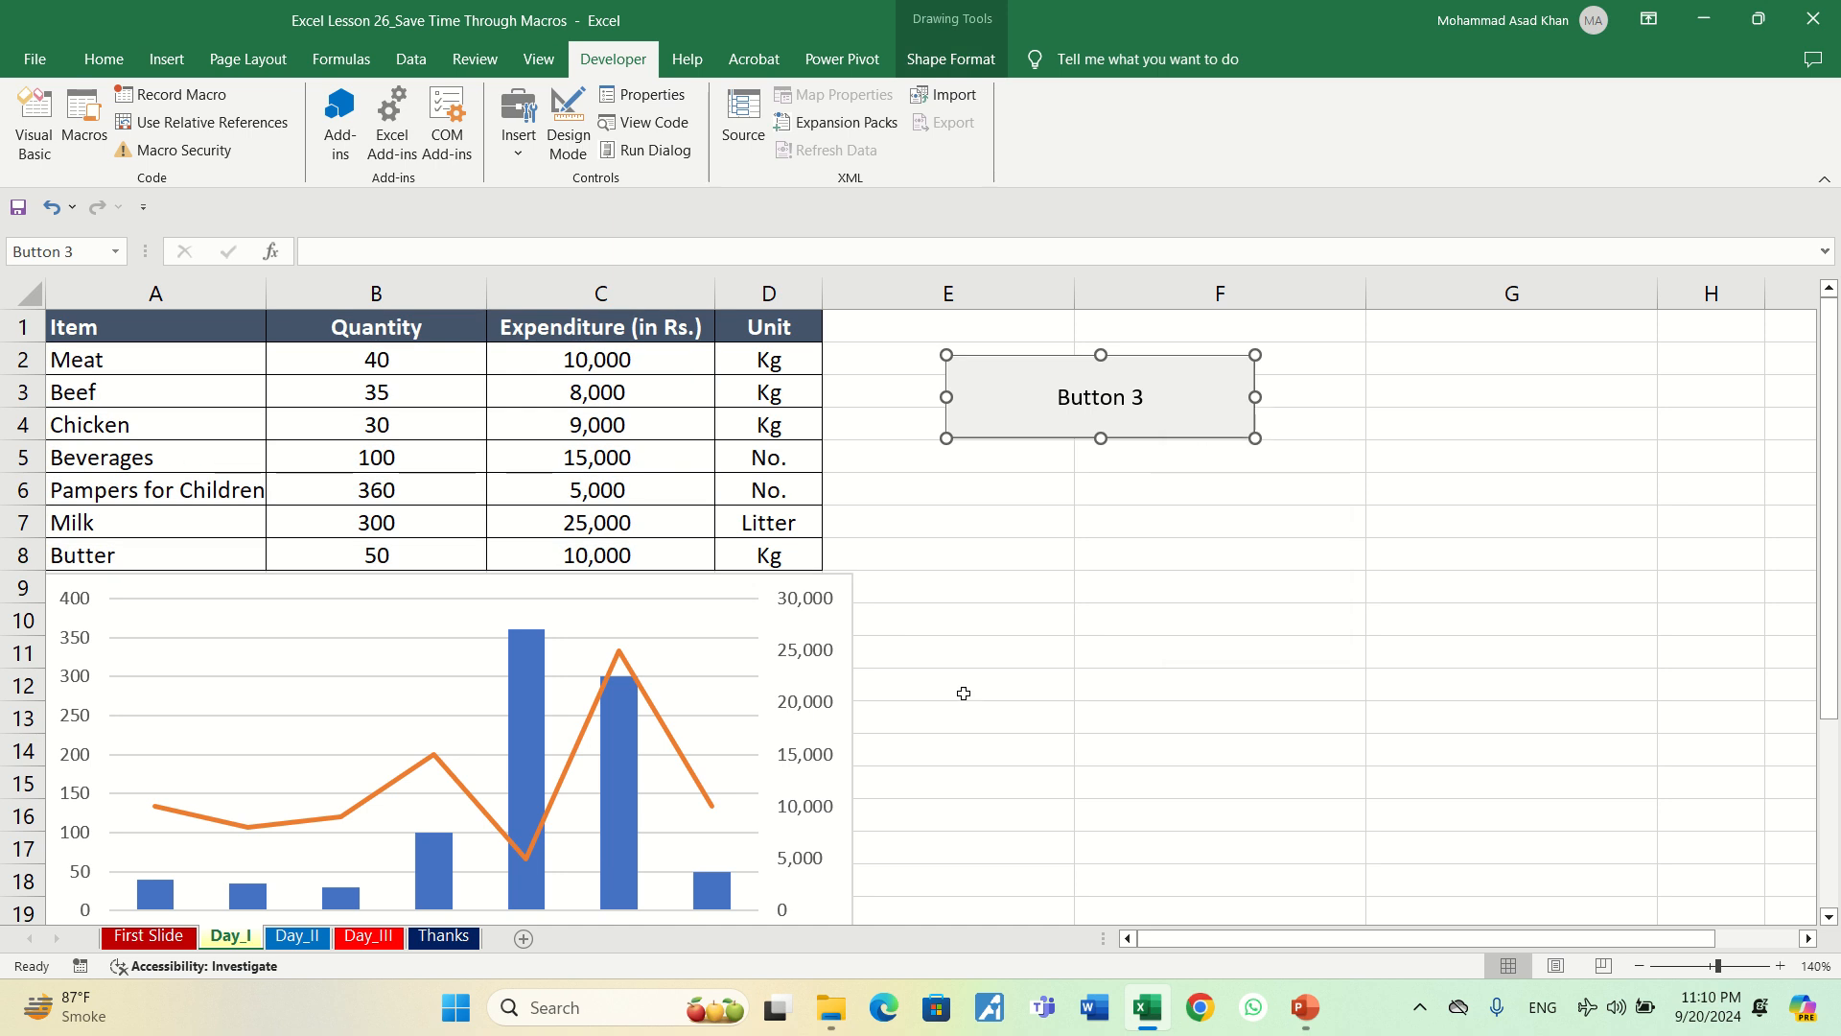
left_click(284, 942)
right_click(1216, 457)
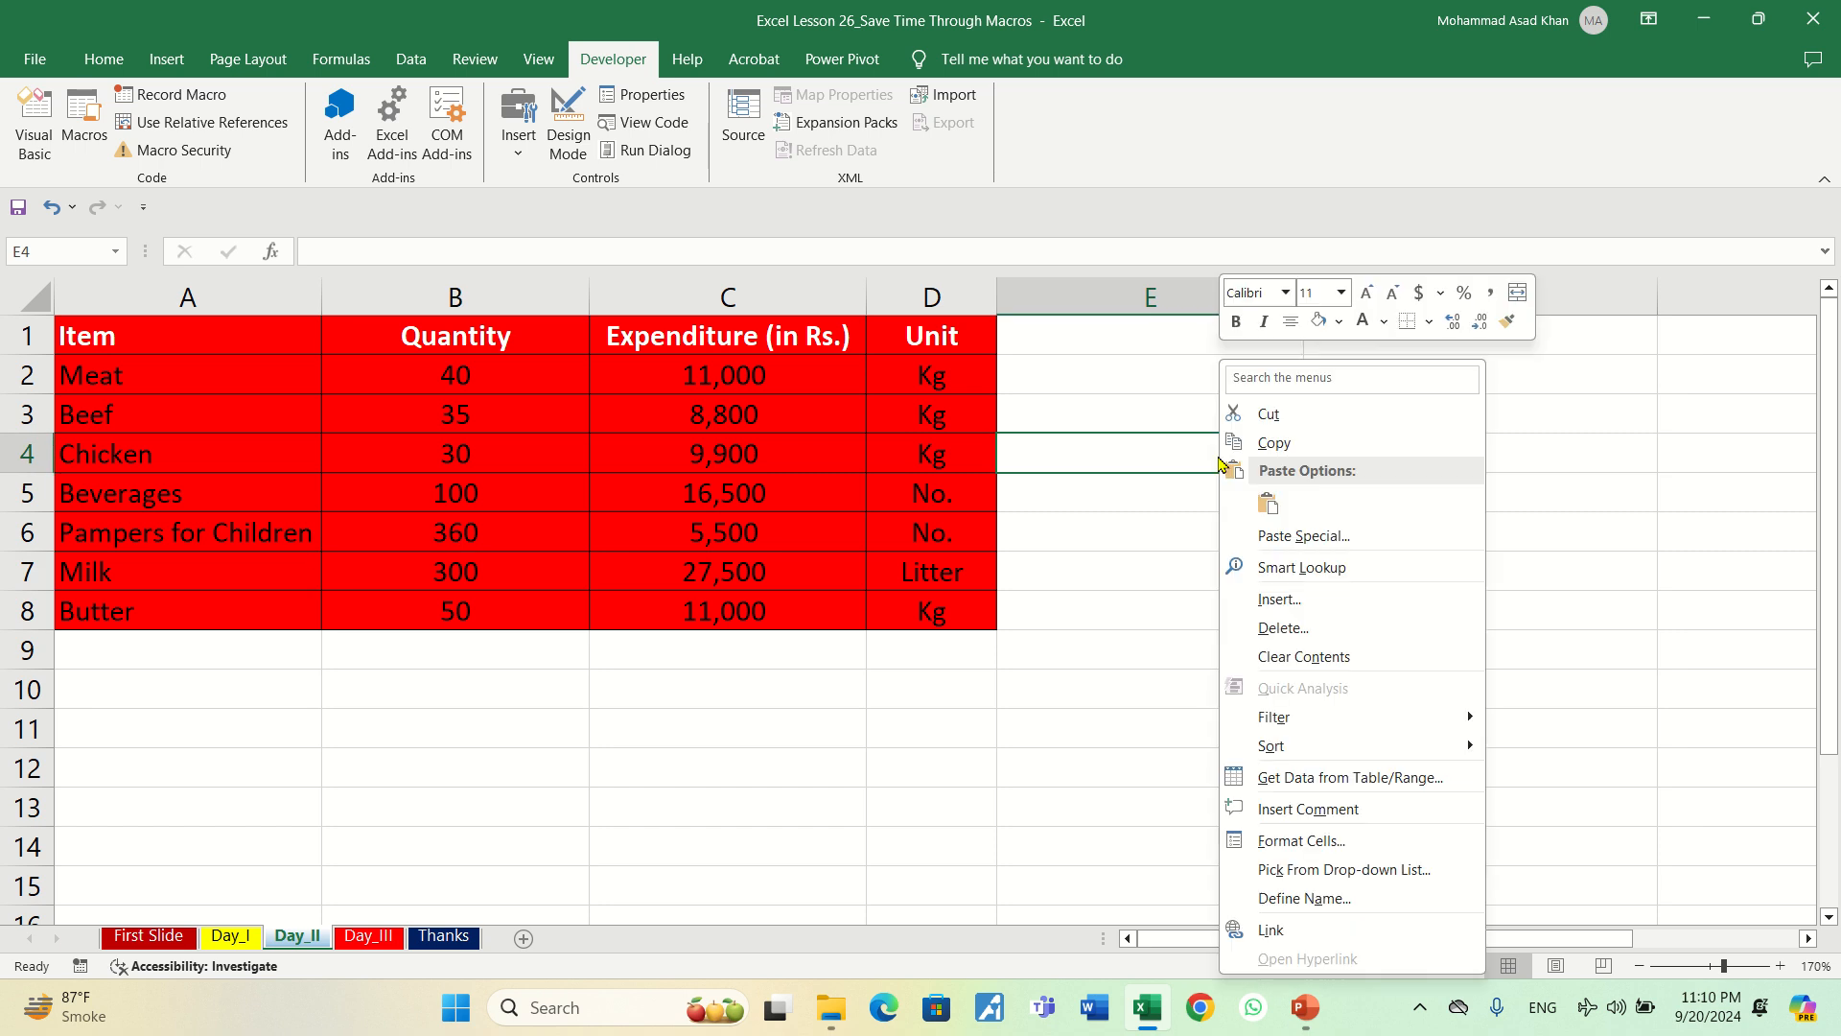
left_click(1268, 504)
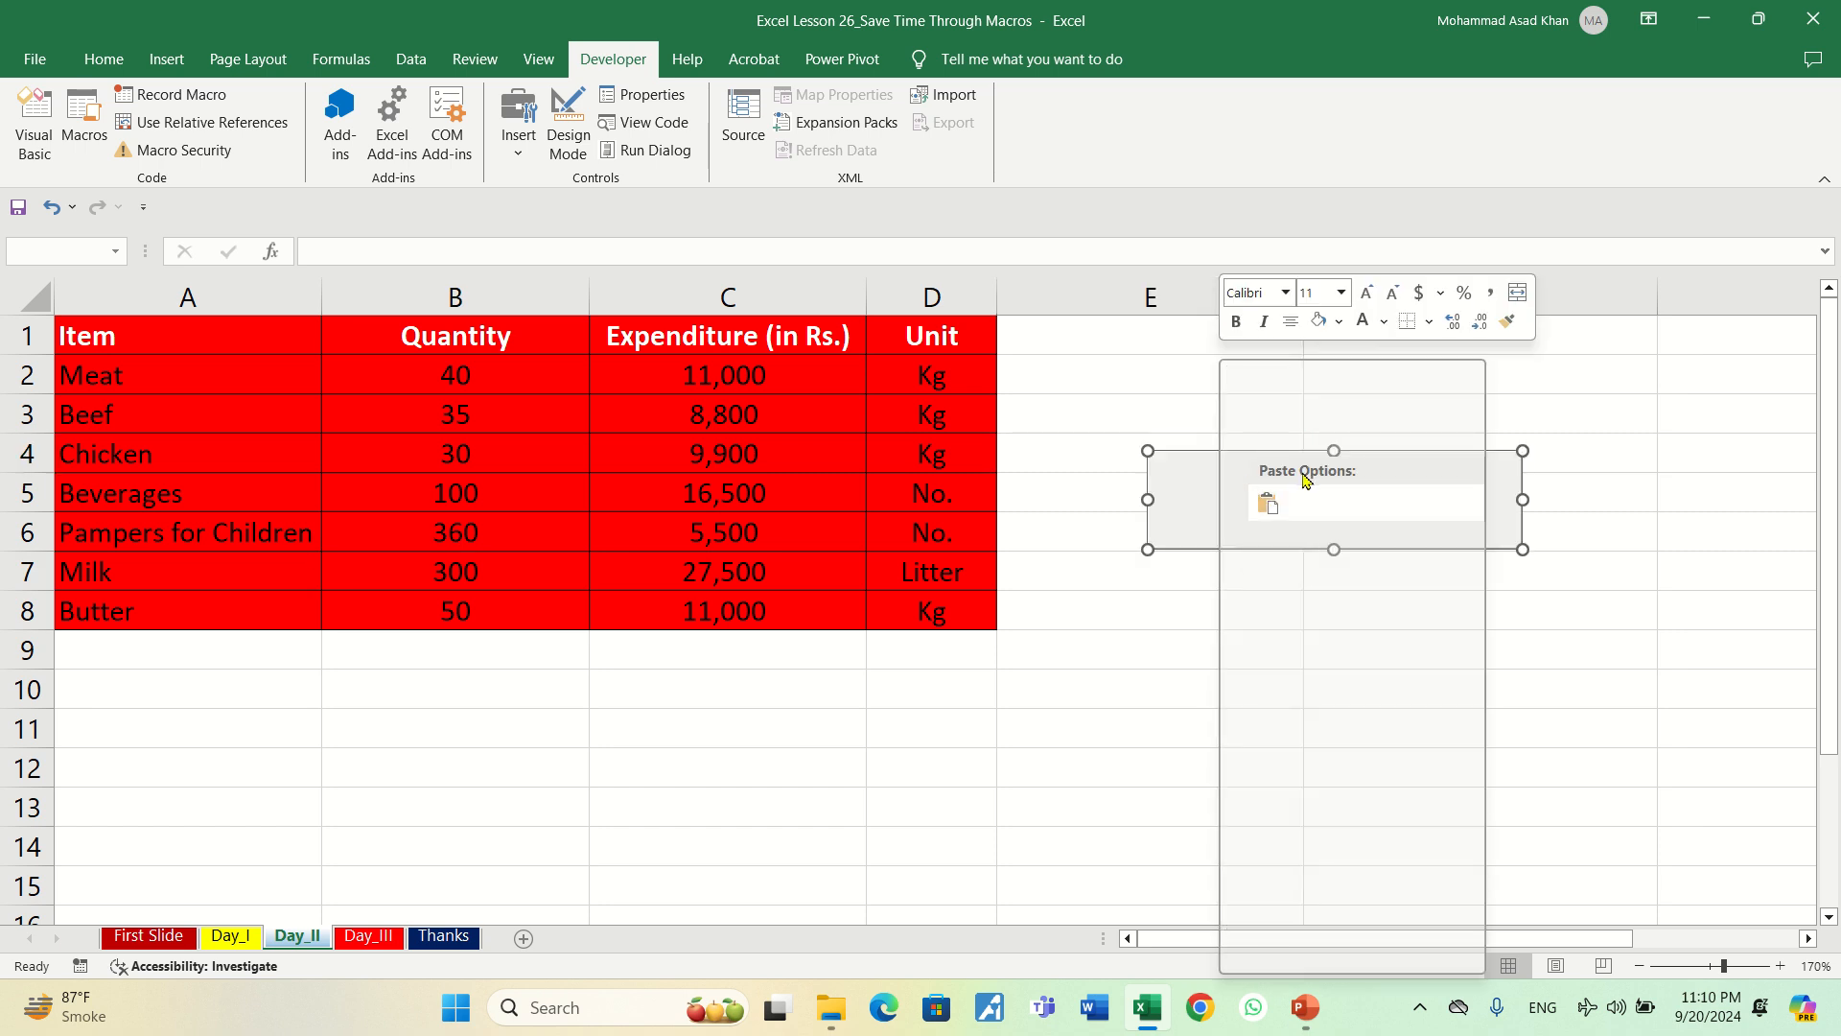
left_click(1266, 508)
left_click(1148, 618)
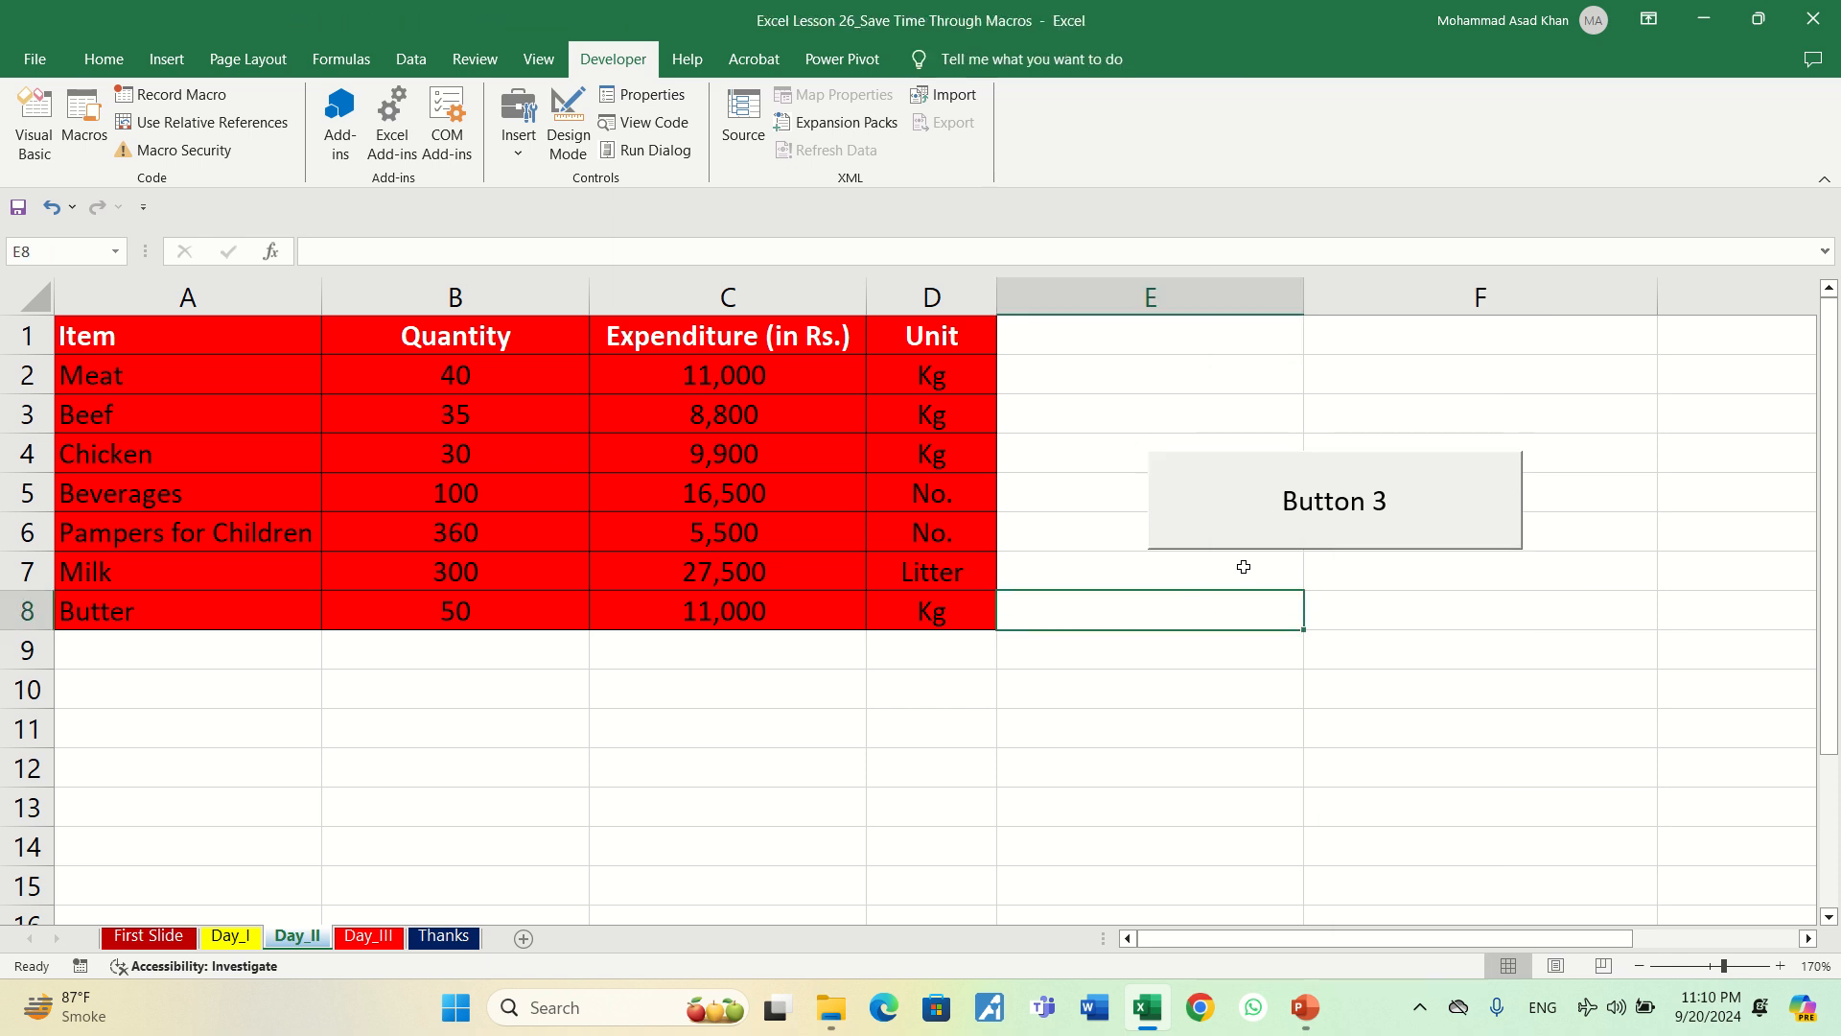
- Run the macro with the pasted button on Day_II, end the halted run, and move the new chart below the table
left_click(1420, 498)
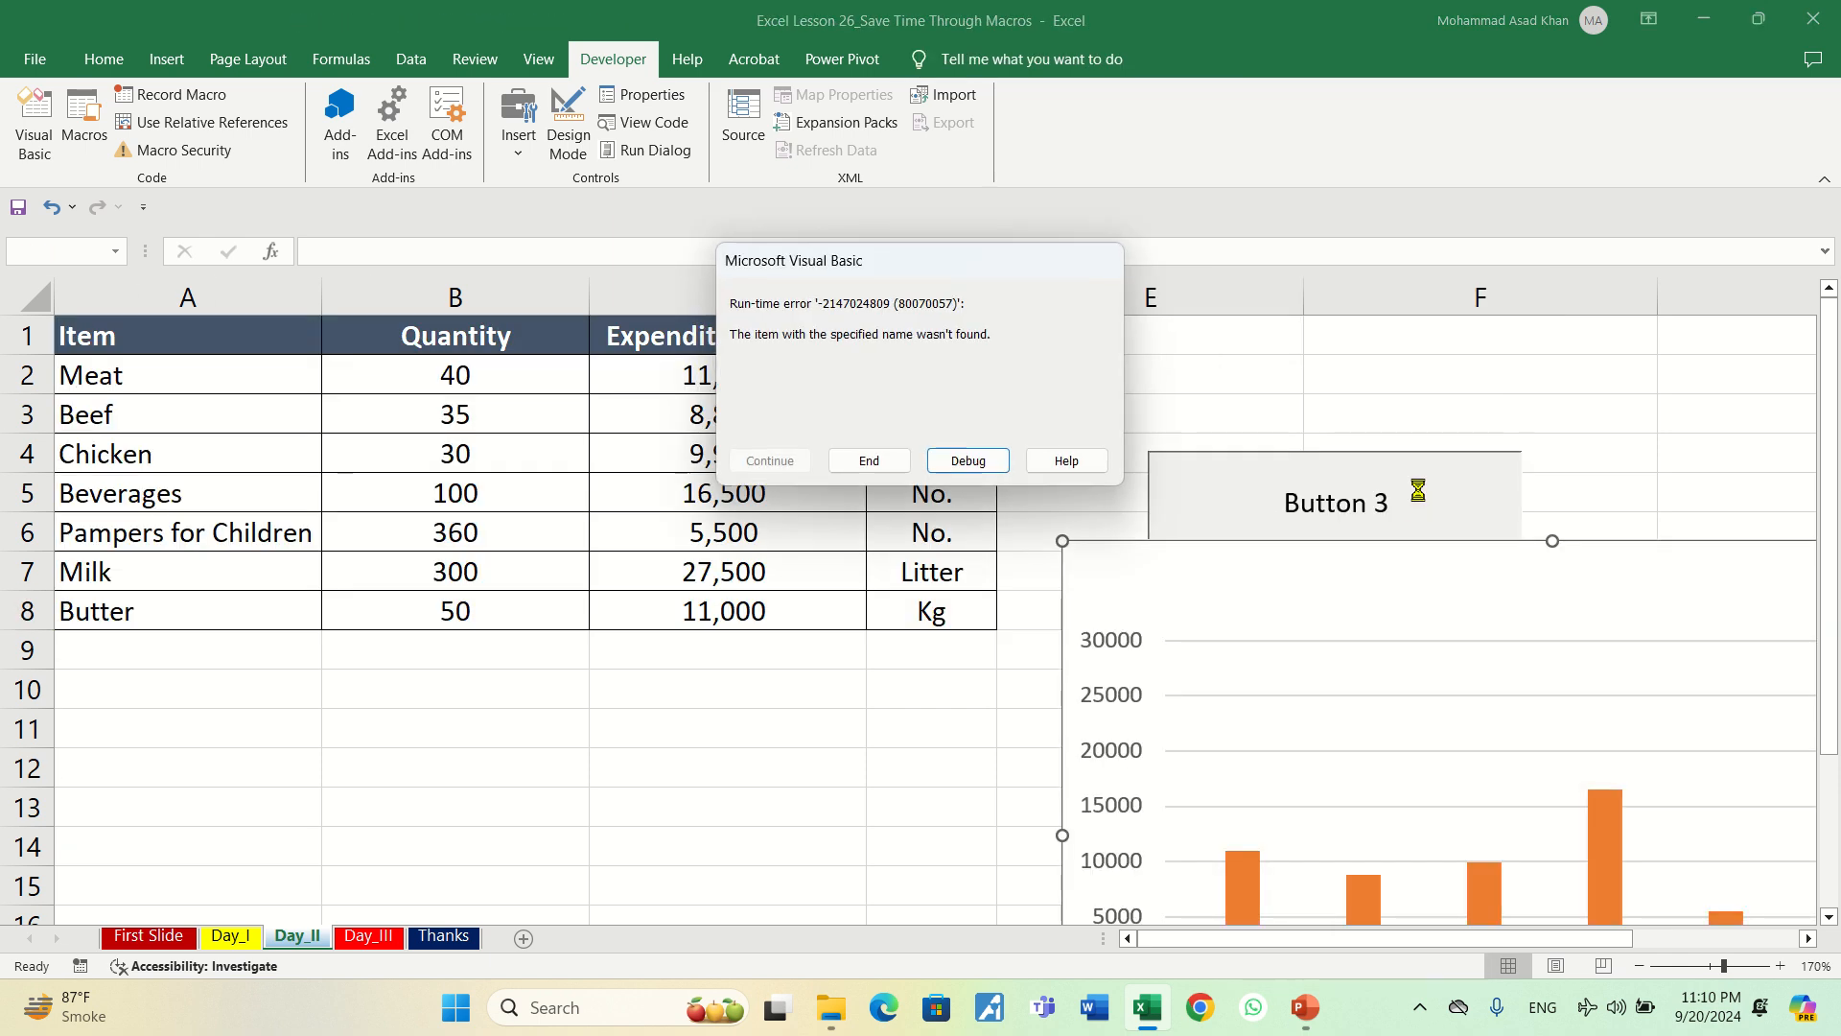
left_click(869, 460)
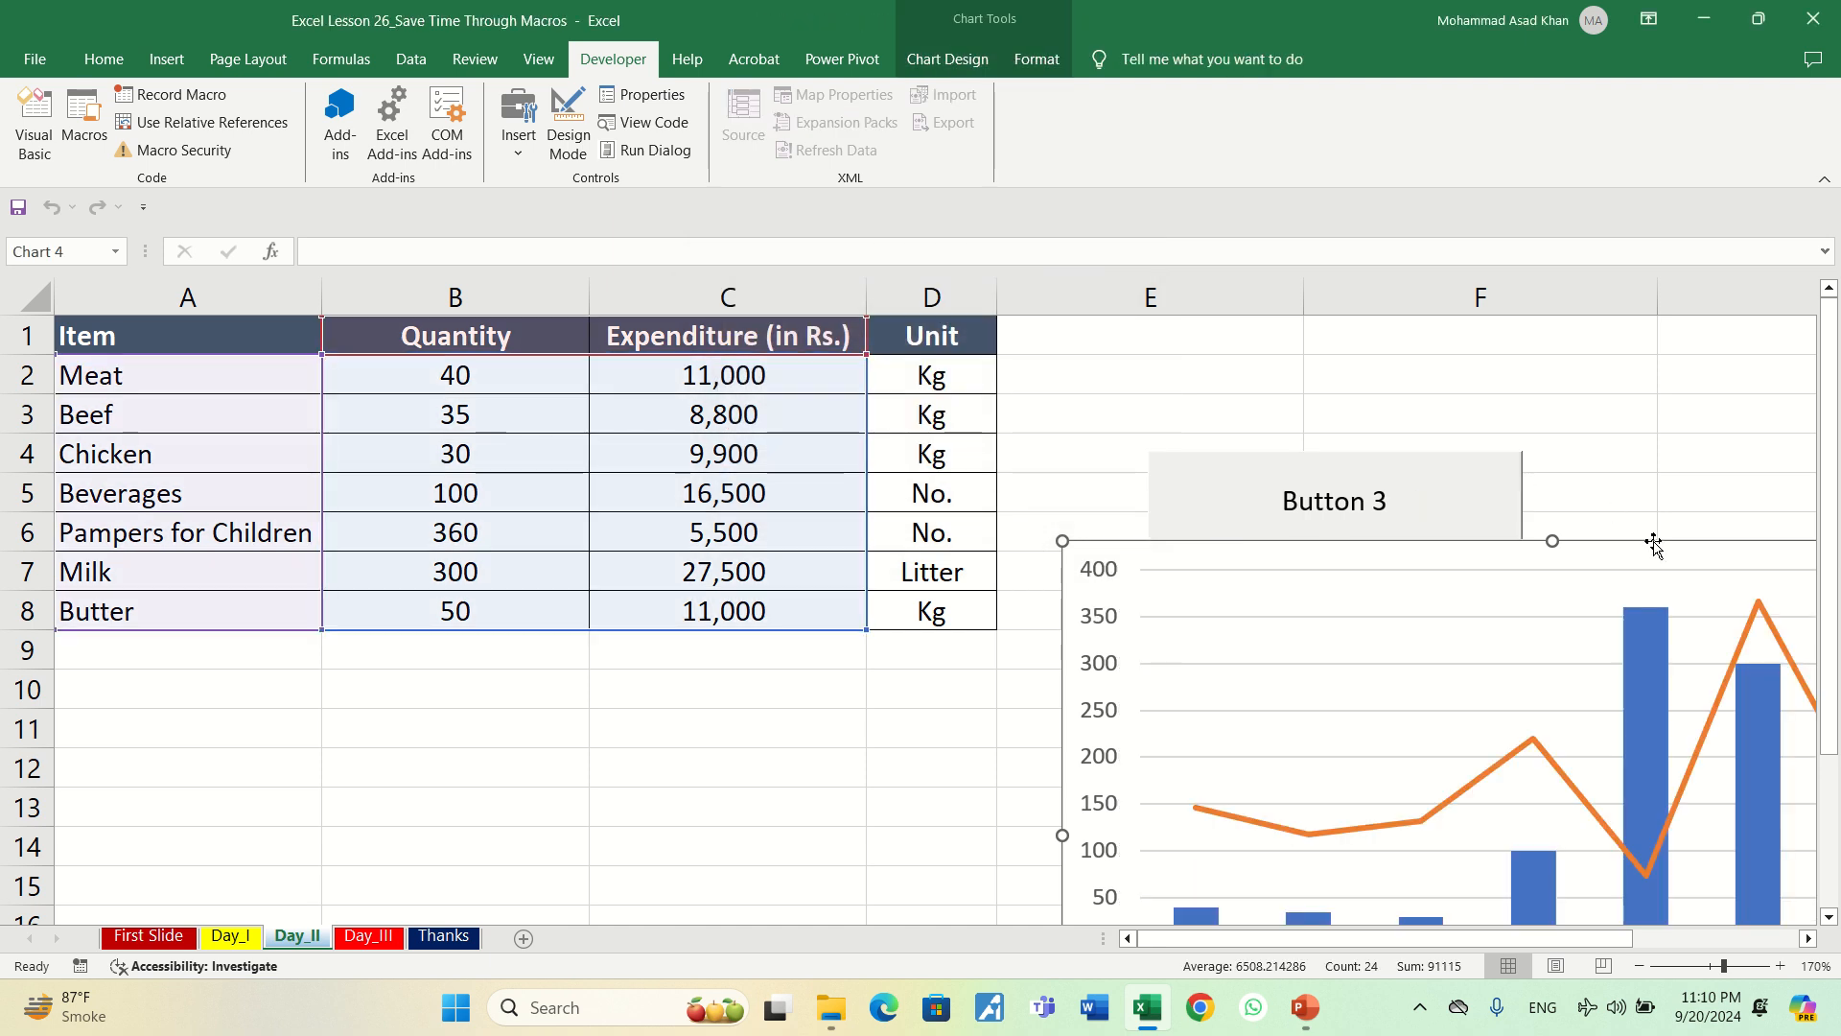
mouse_move(1648, 555)
left_mouse_down()
mouse_move(1104, 563)
mouse_move(608, 625)
mouse_move(608, 651)
left_mouse_up()
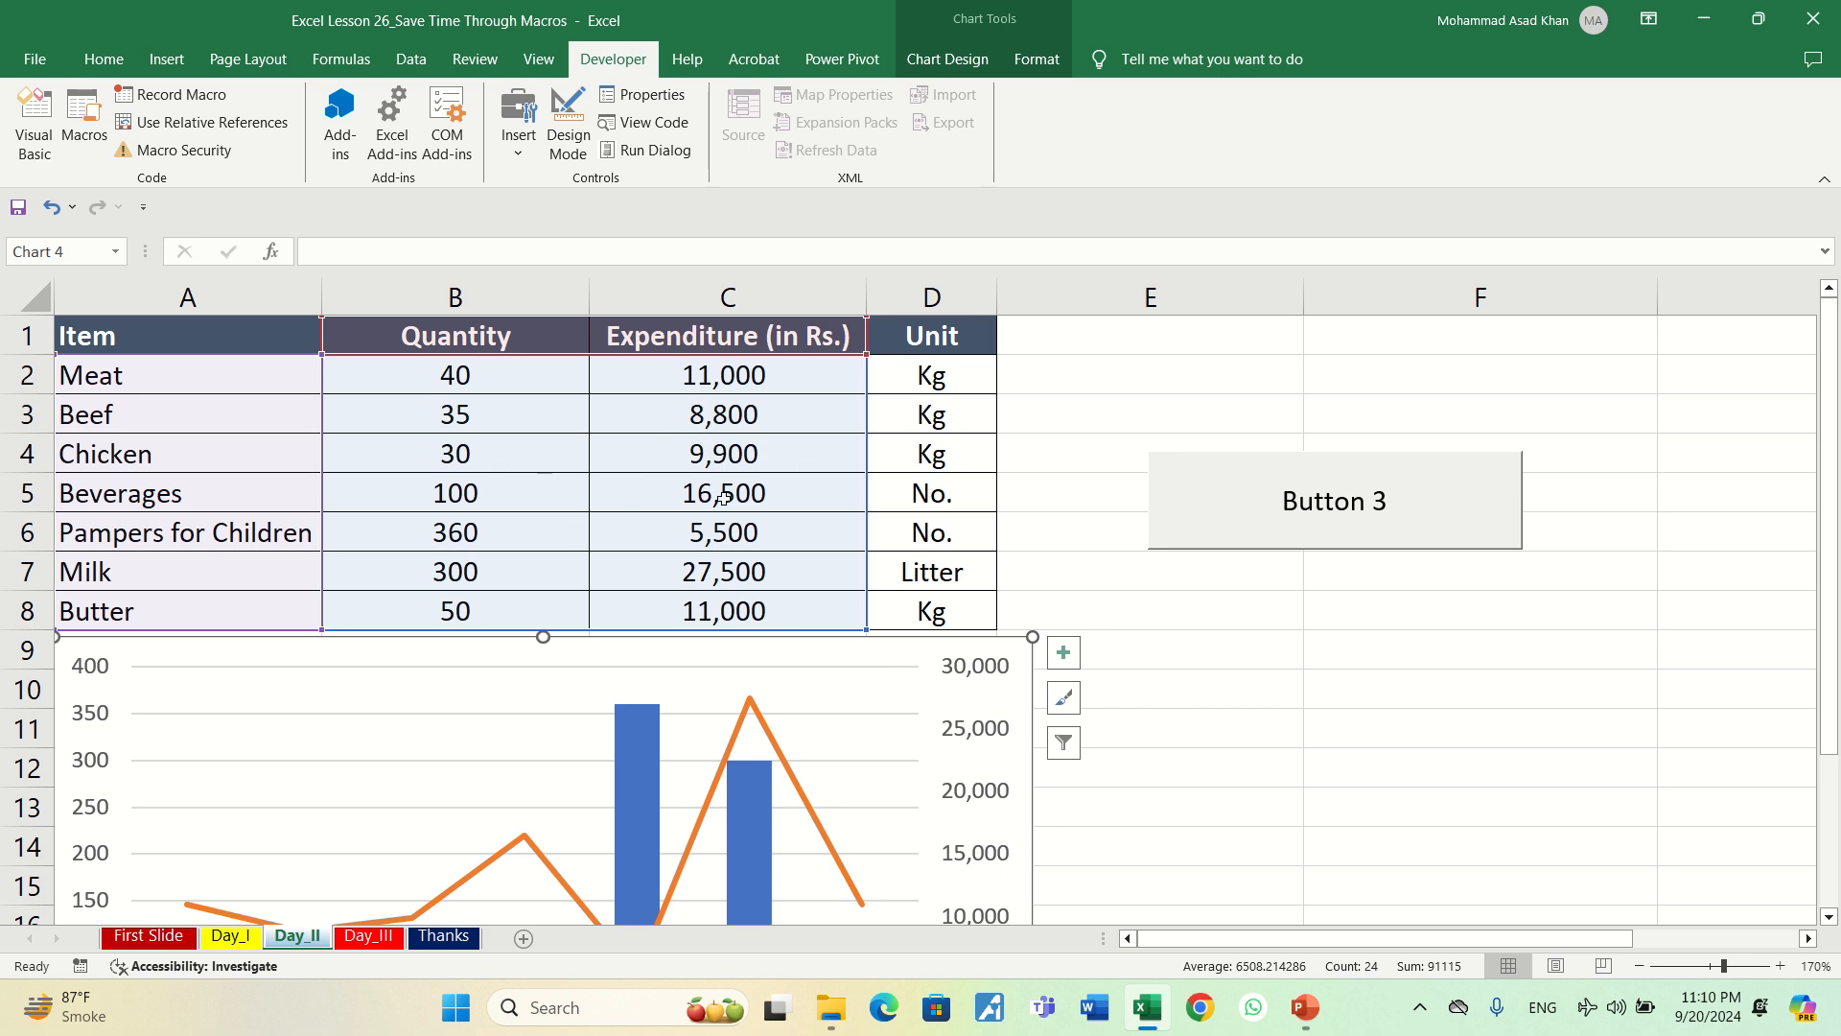
left_click(484, 466)
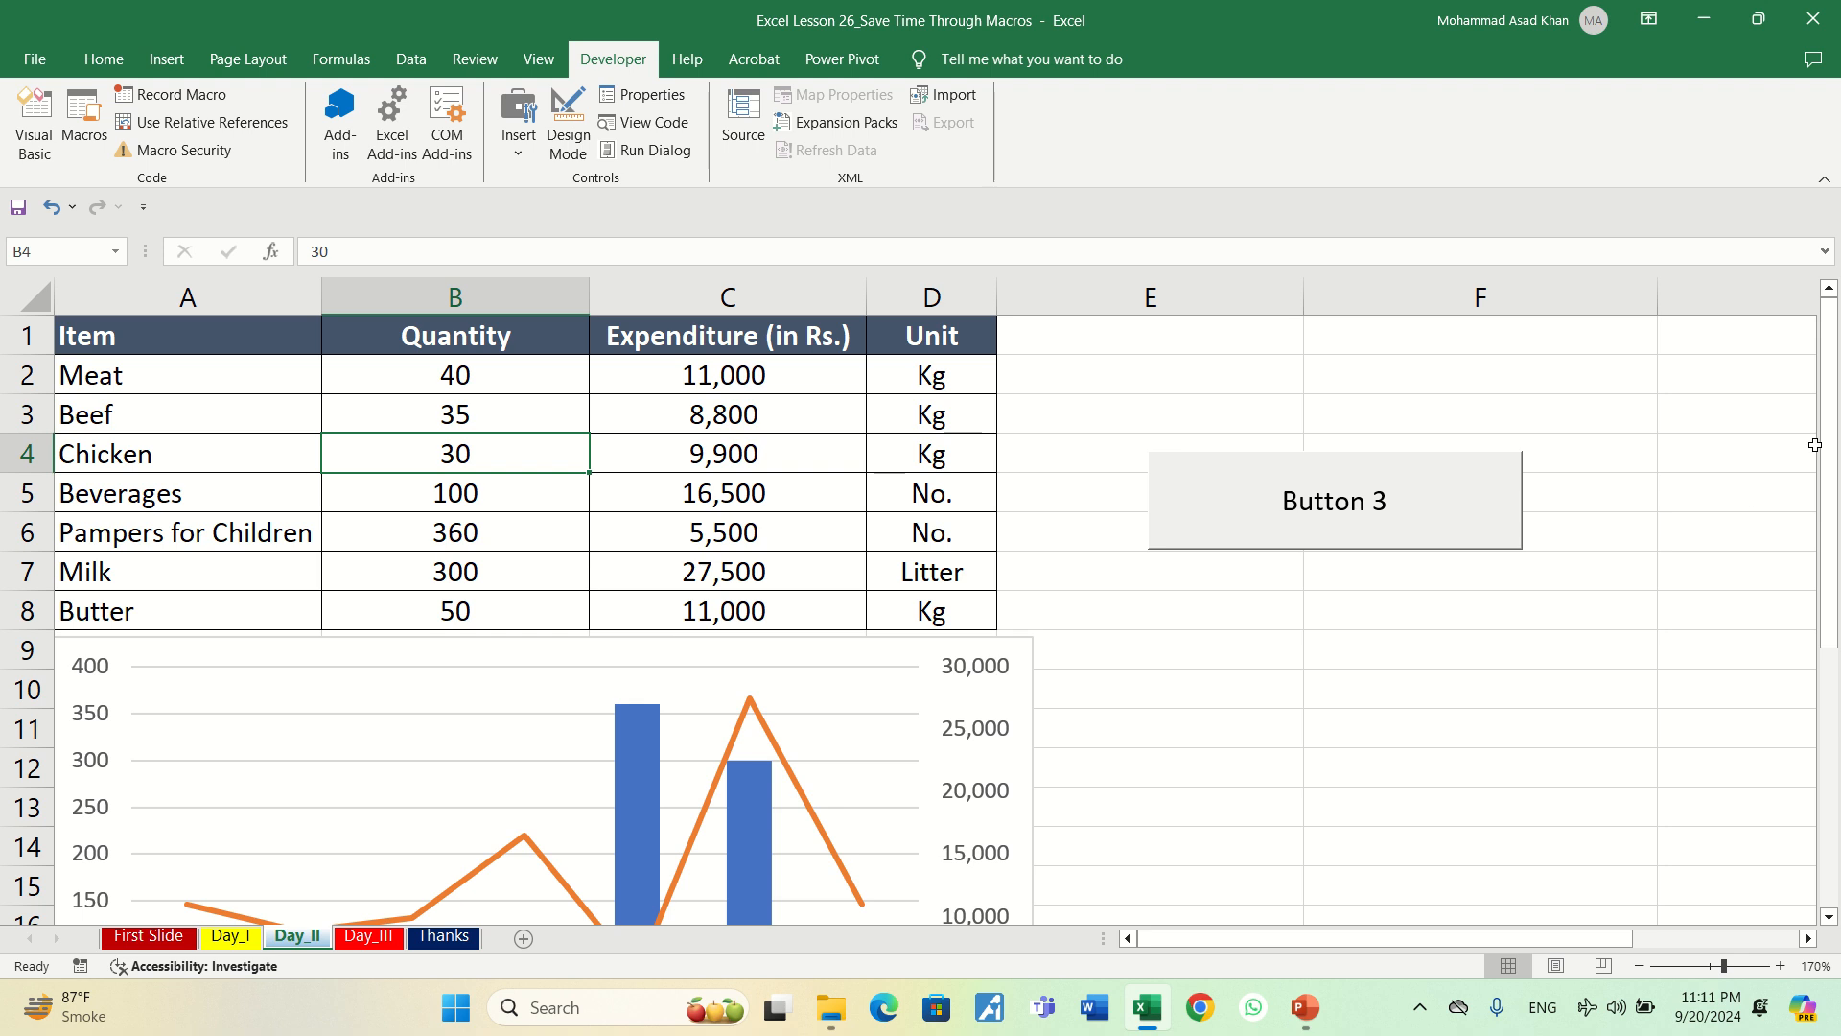
mouse_move(1829, 449)
left_mouse_down()
mouse_move(1836, 662)
mouse_move(1830, 436)
left_mouse_up()
left_click(365, 942)
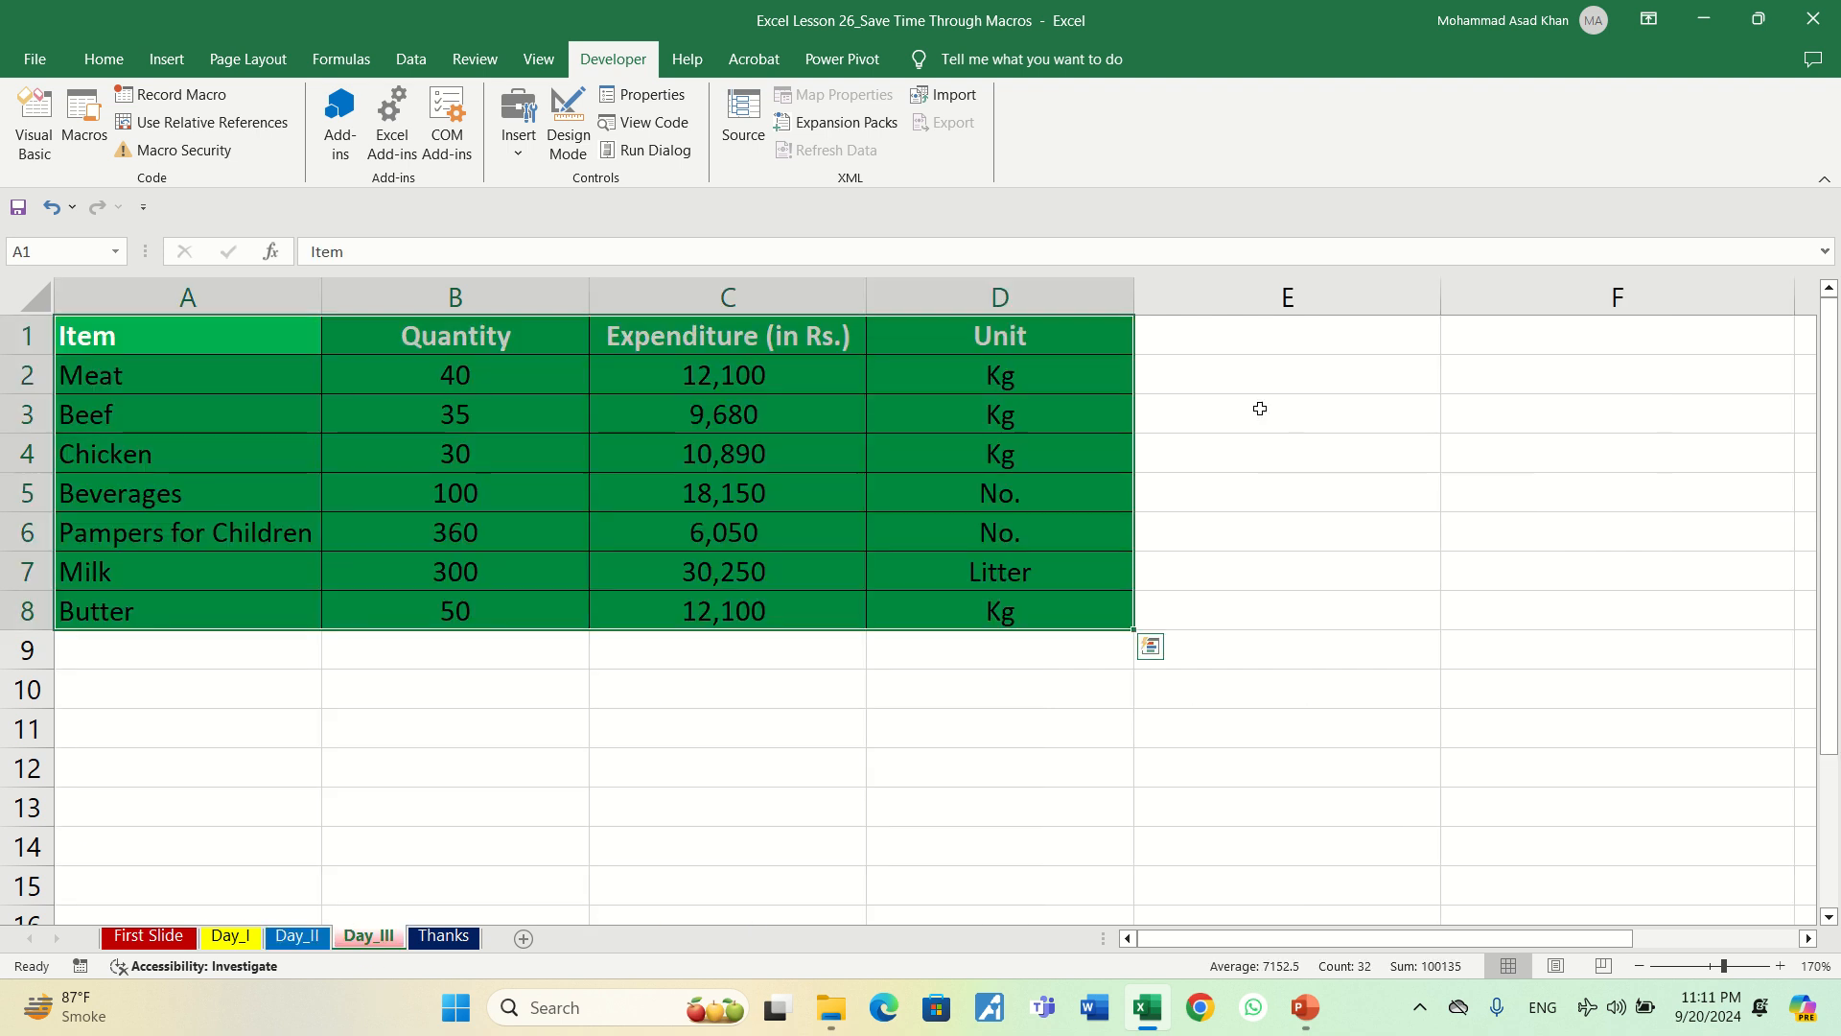
right_click(1288, 402)
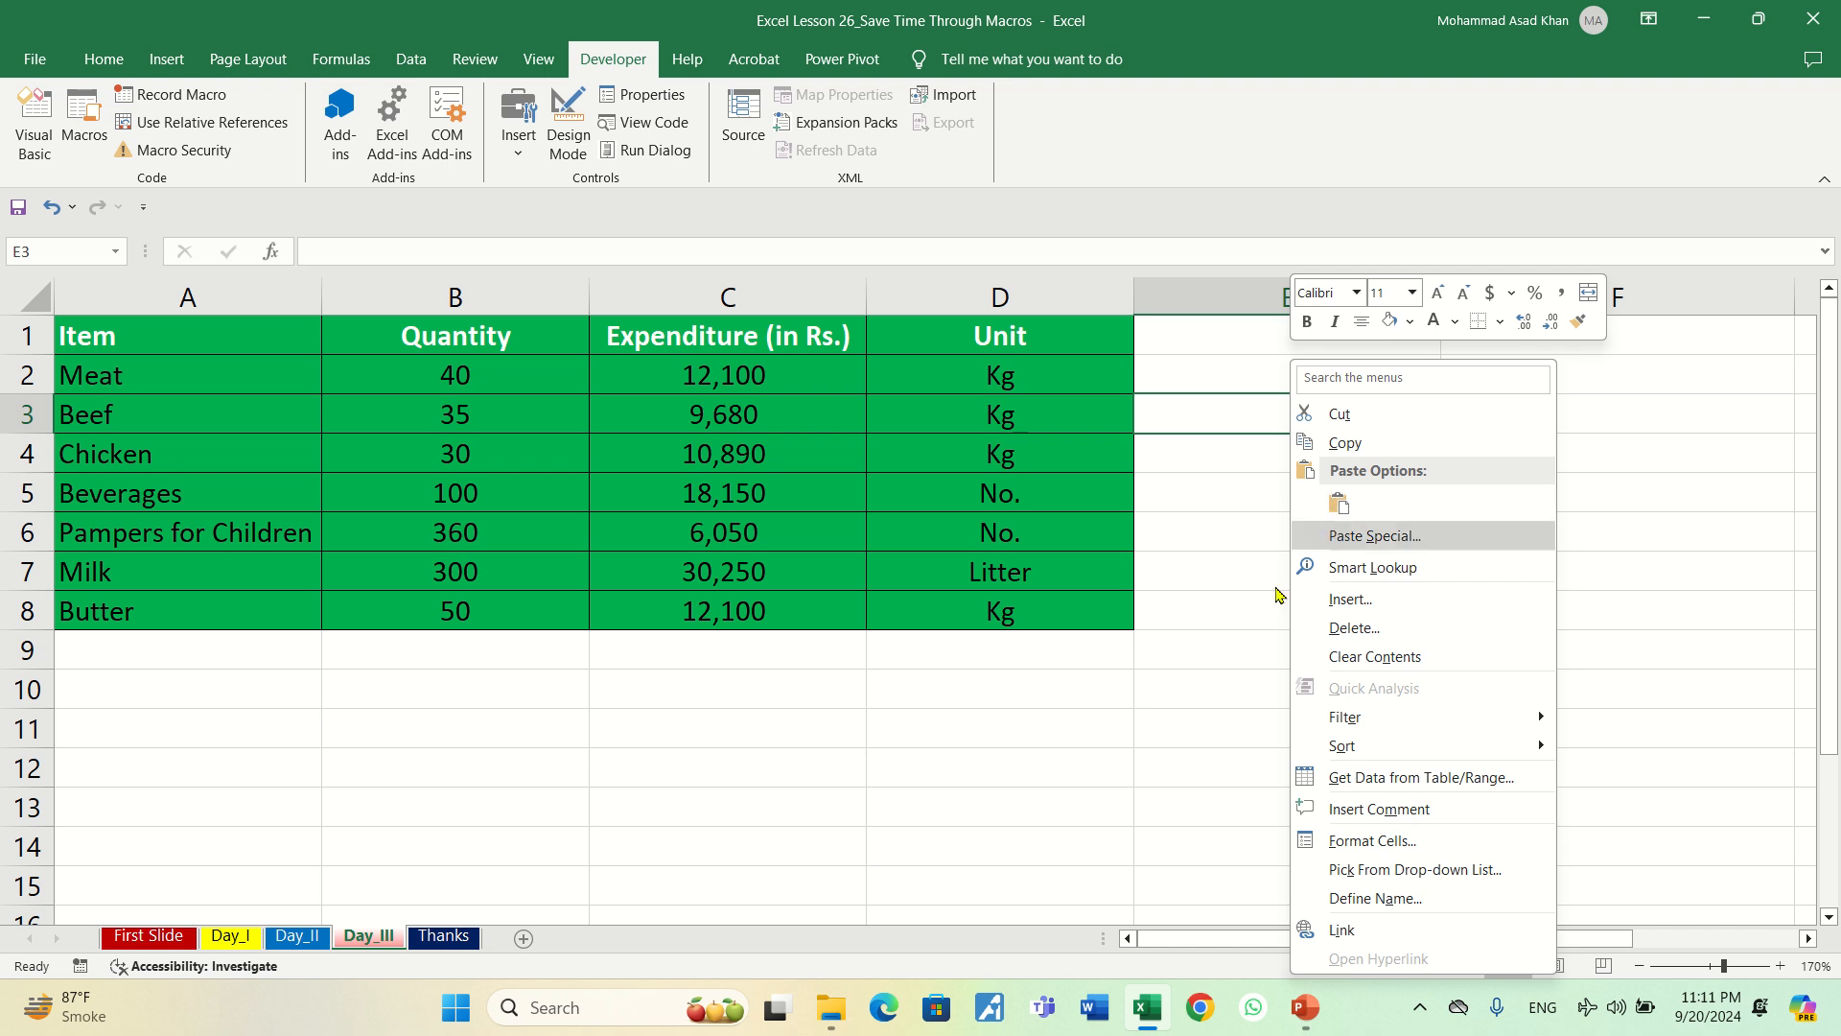
key("Escape")
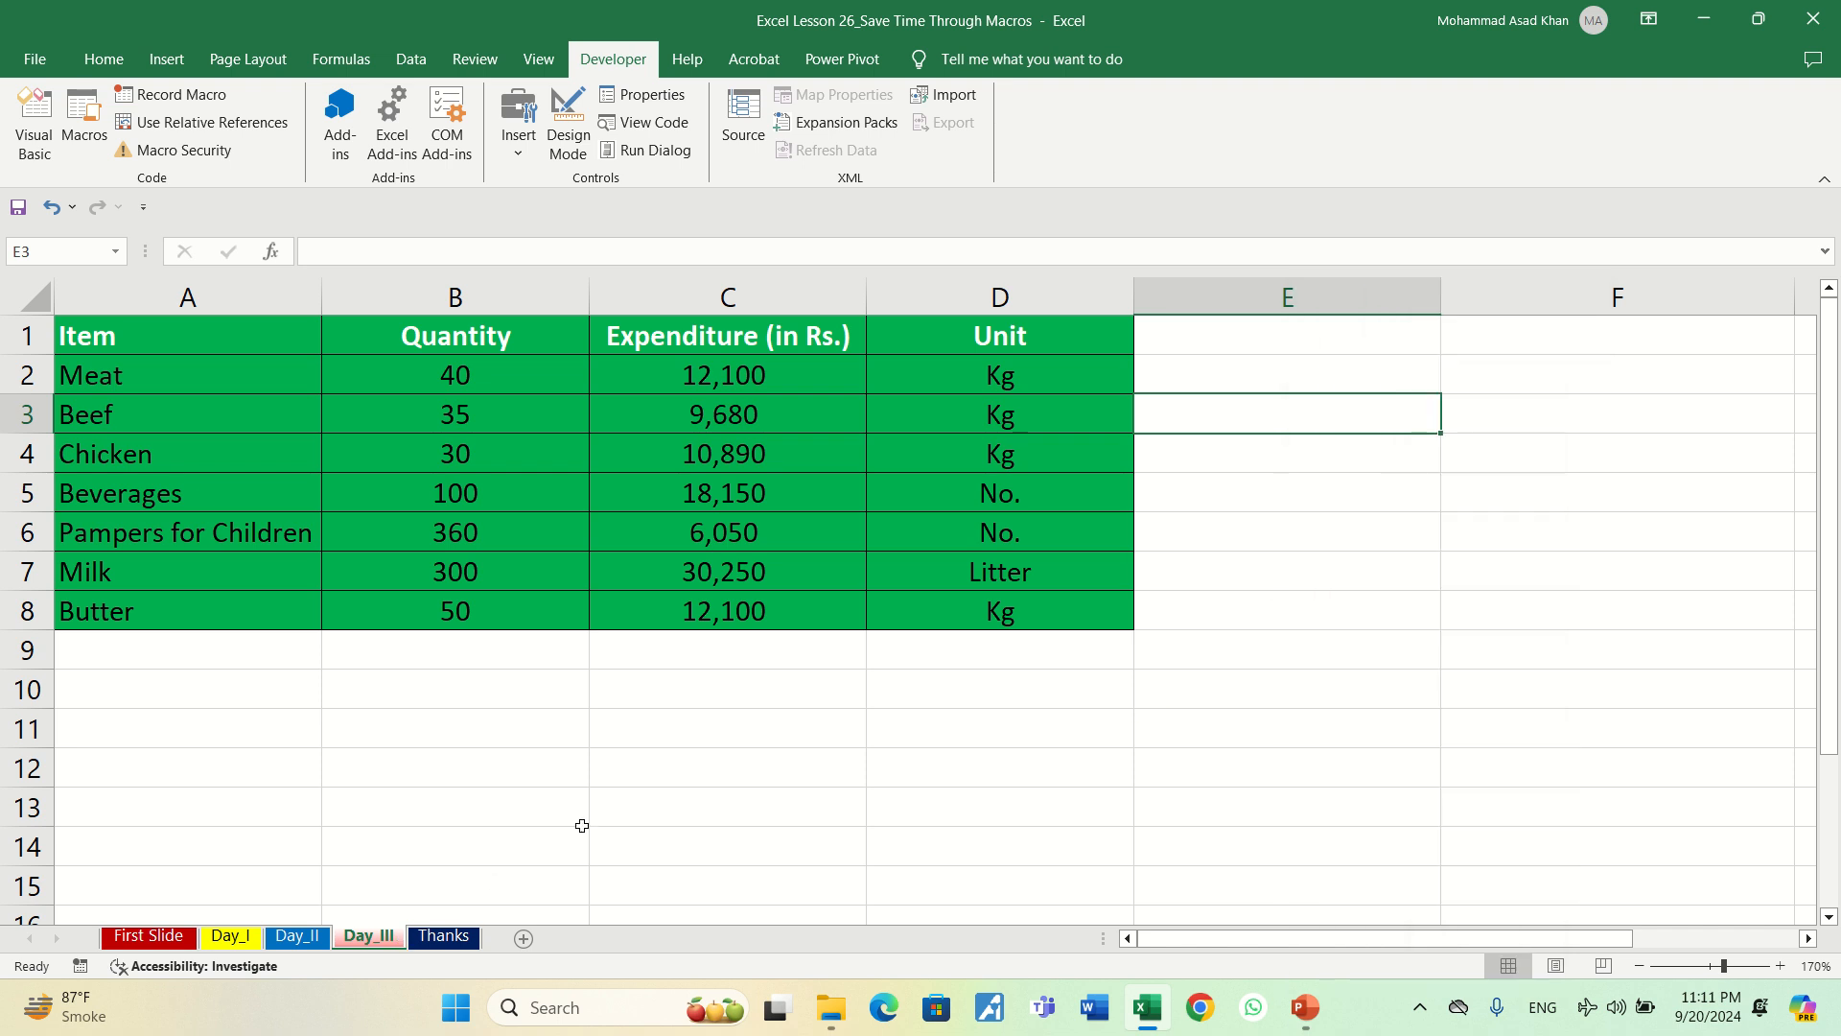
- Copy the macro button from the Day_II sheet and paste it at cell E3 on the Day_III sheet
left_click(296, 935)
right_click(1420, 516)
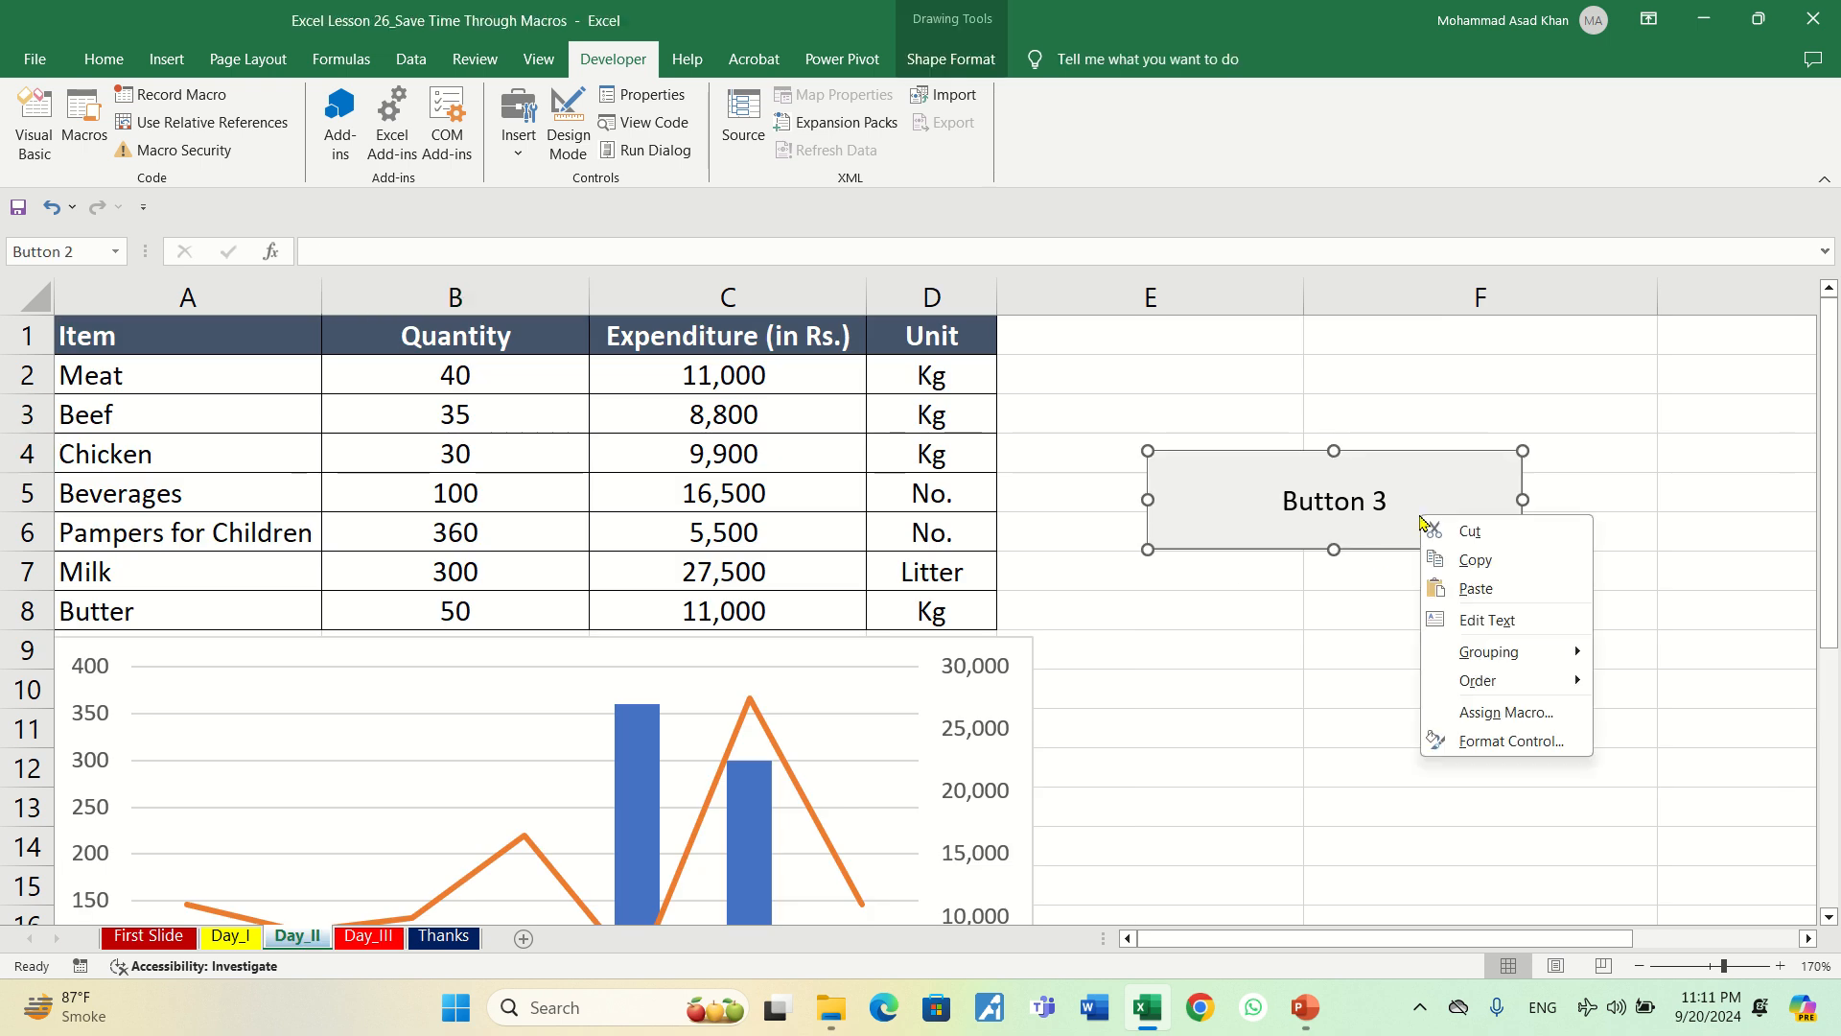
left_click(1472, 559)
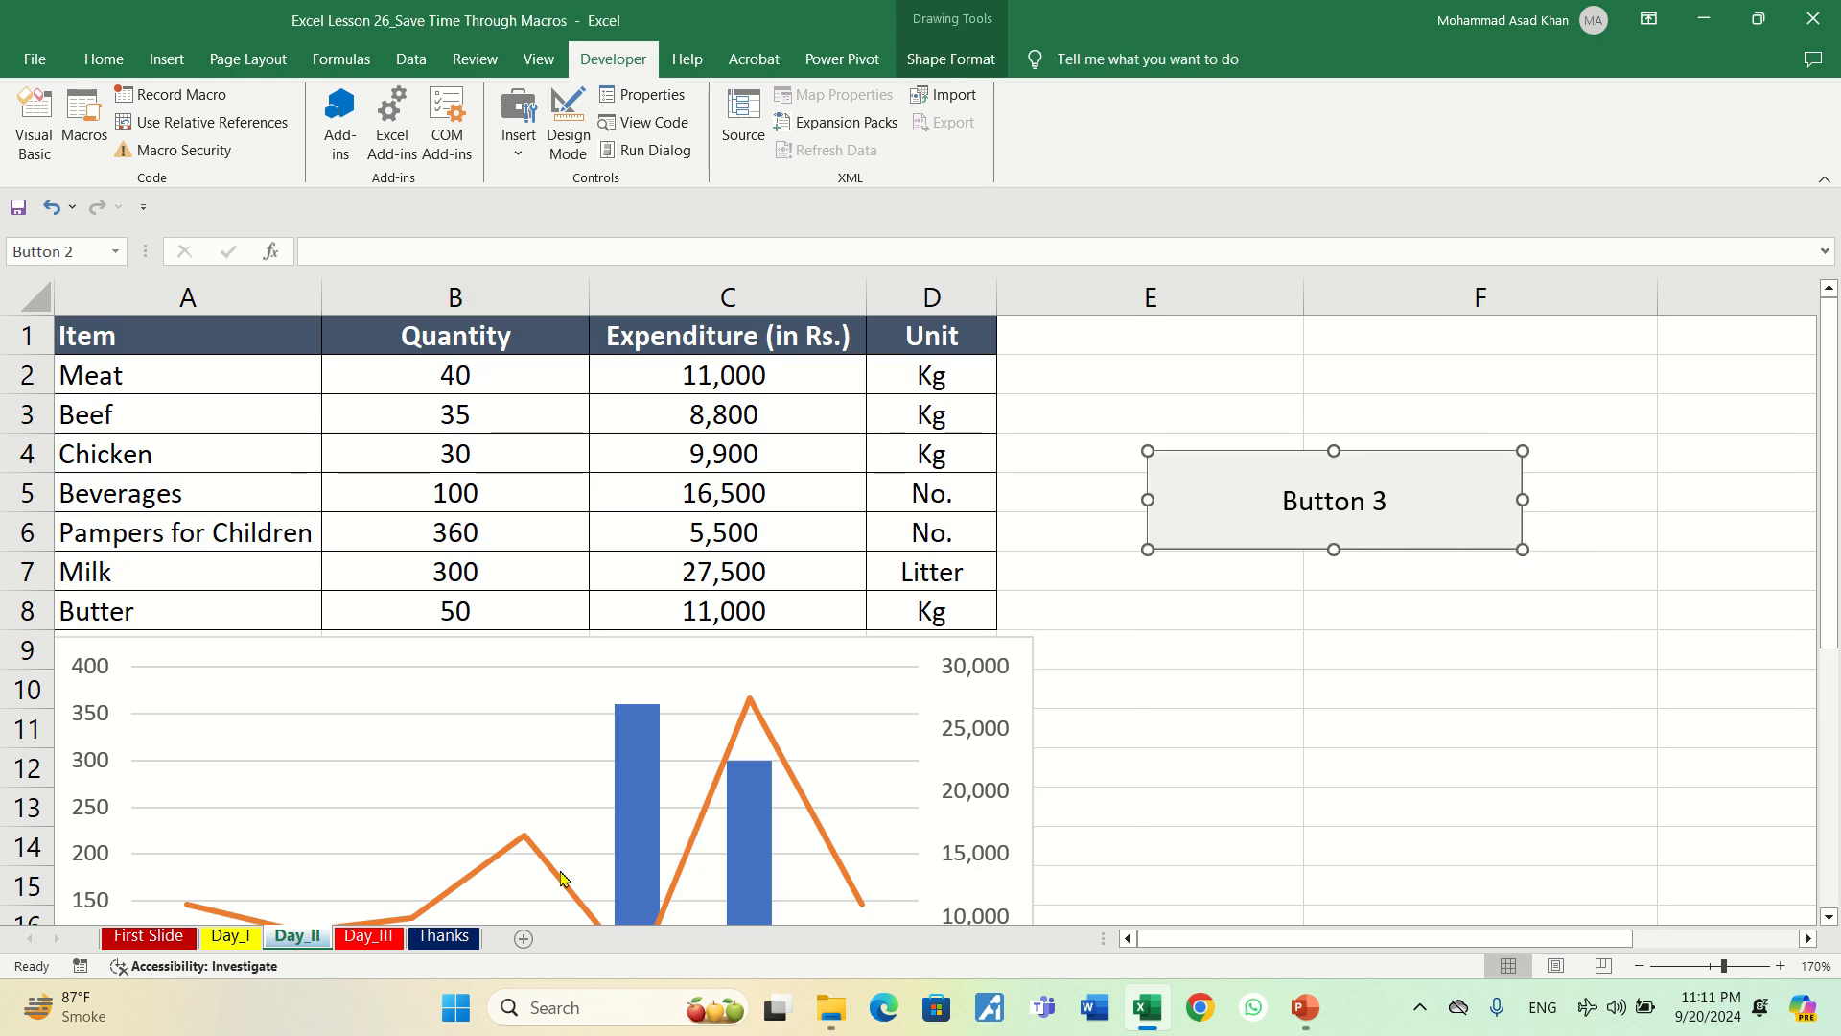
left_click(368, 936)
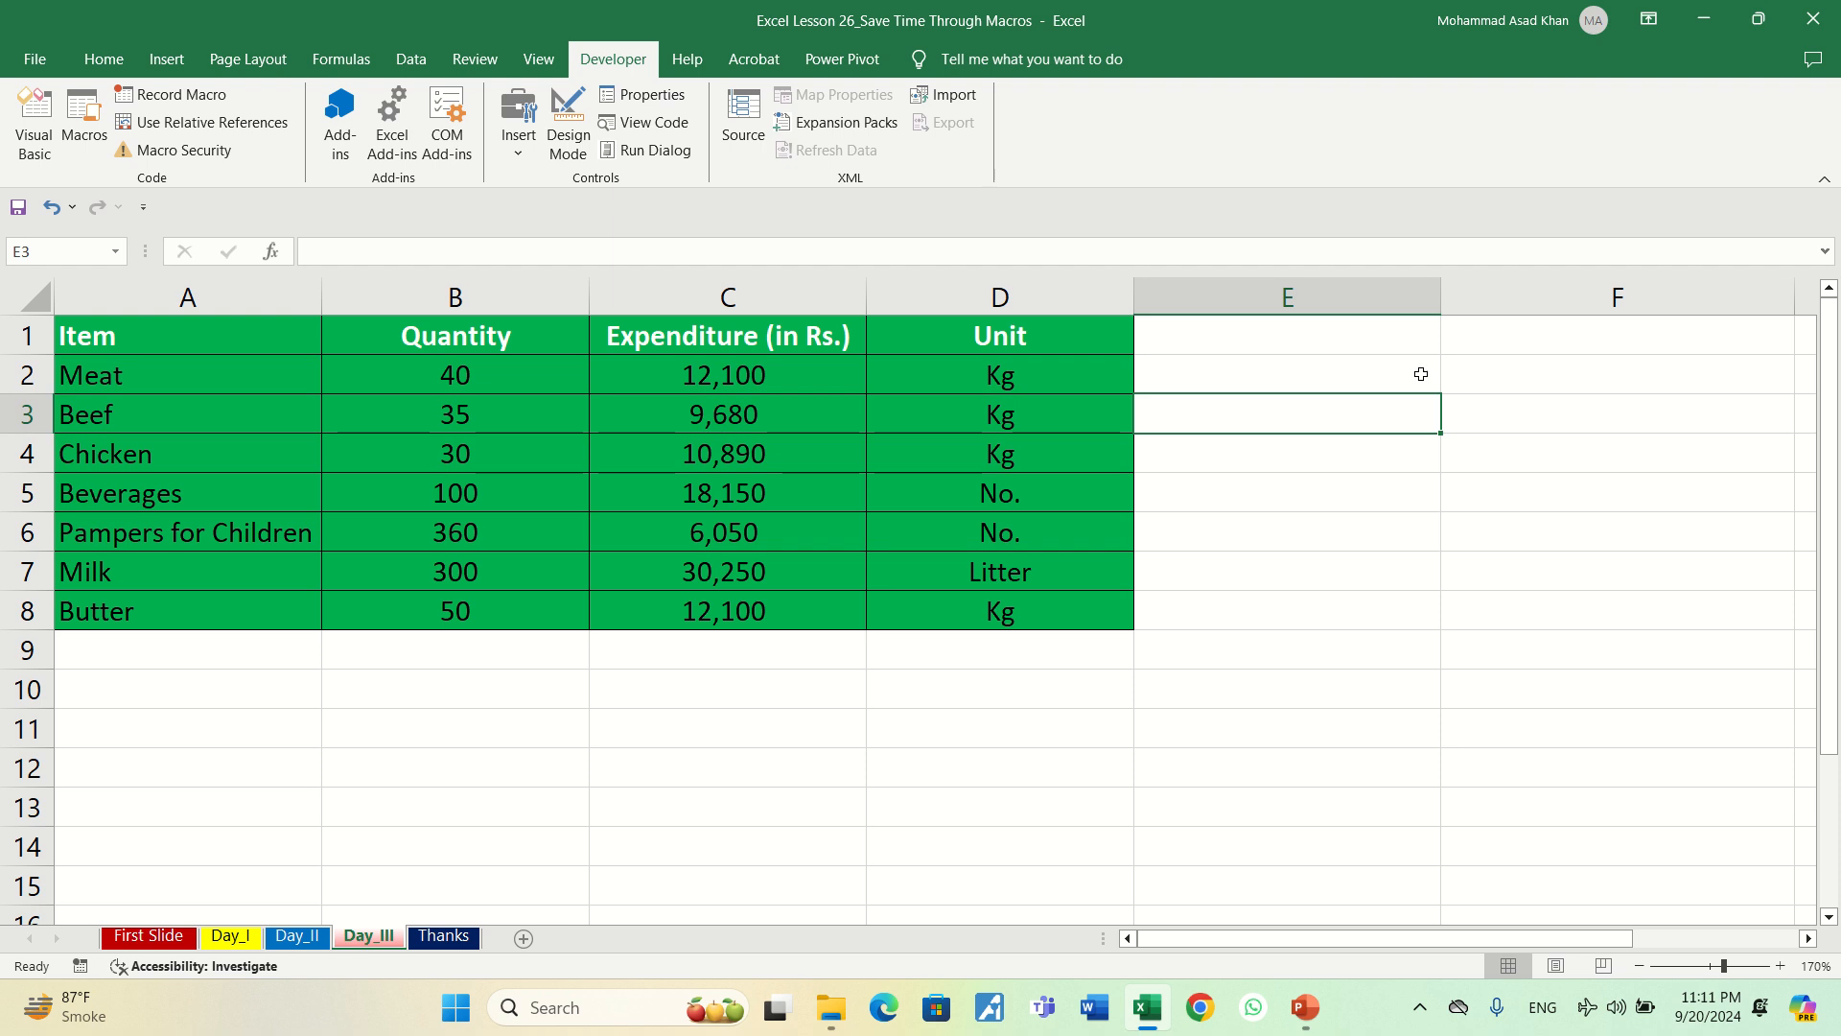
right_click(1320, 406)
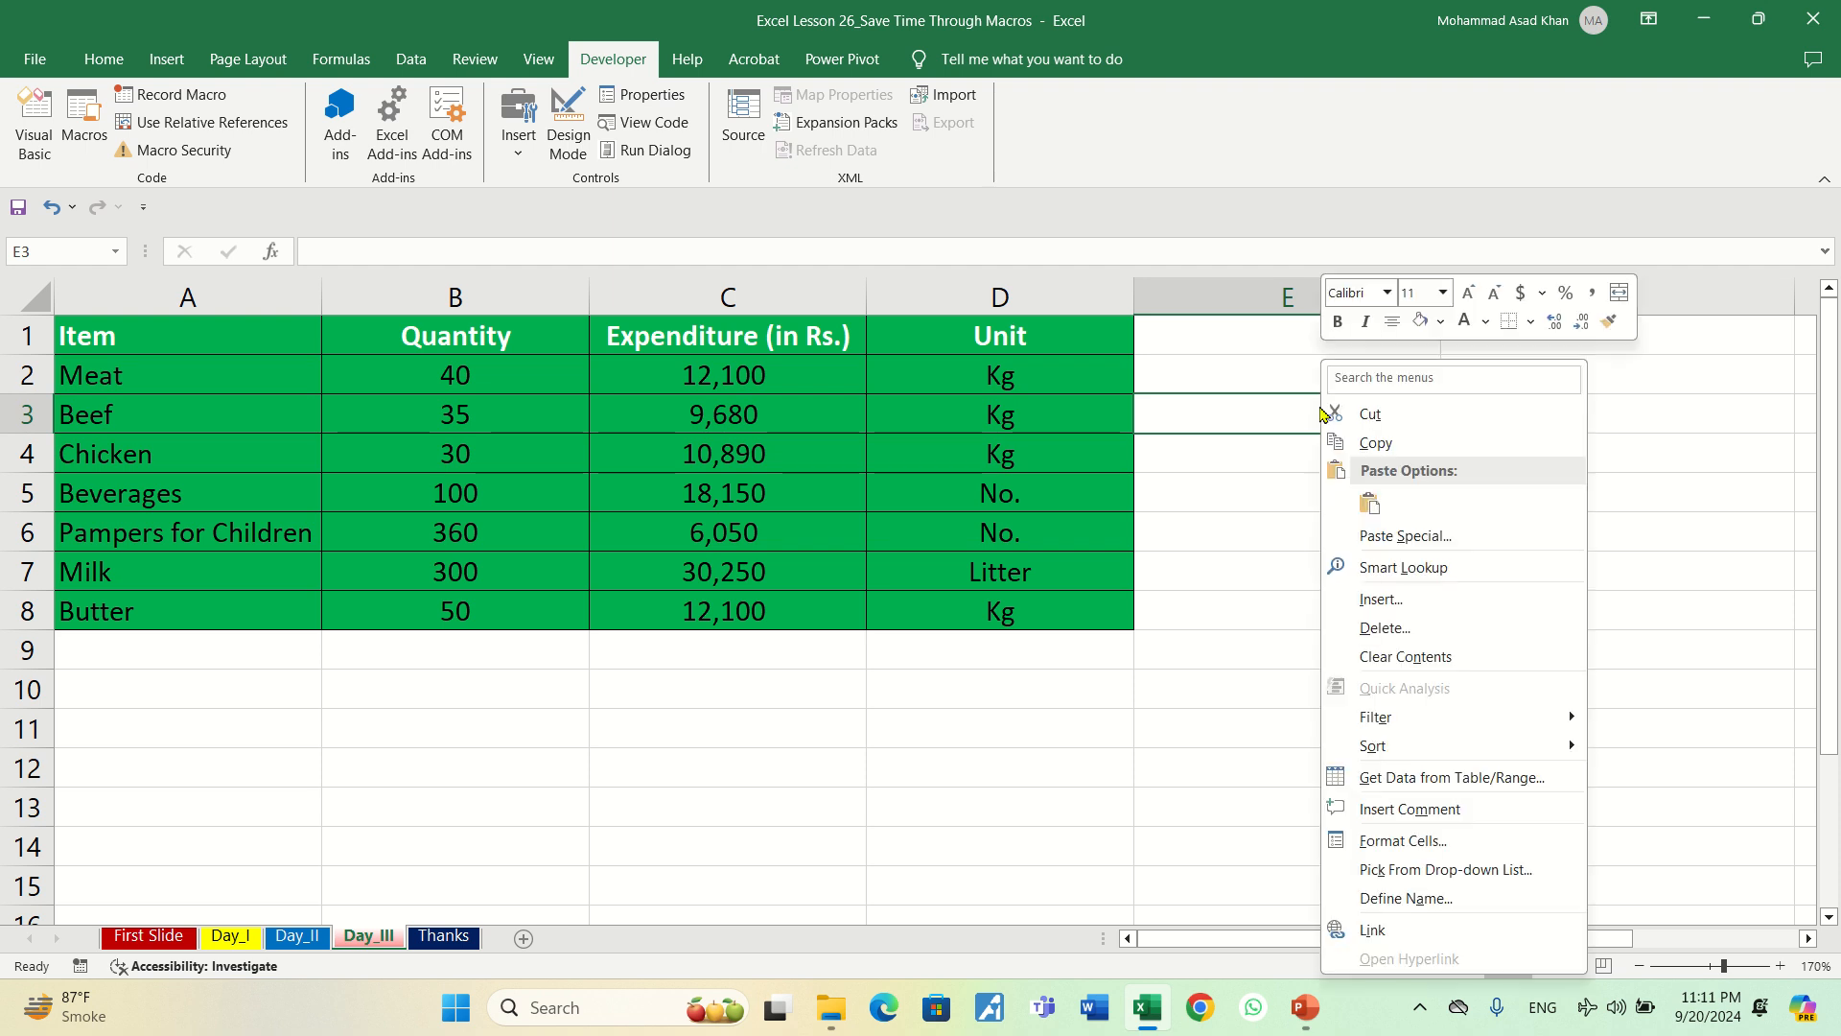
left_click(1369, 504)
left_click(1257, 575)
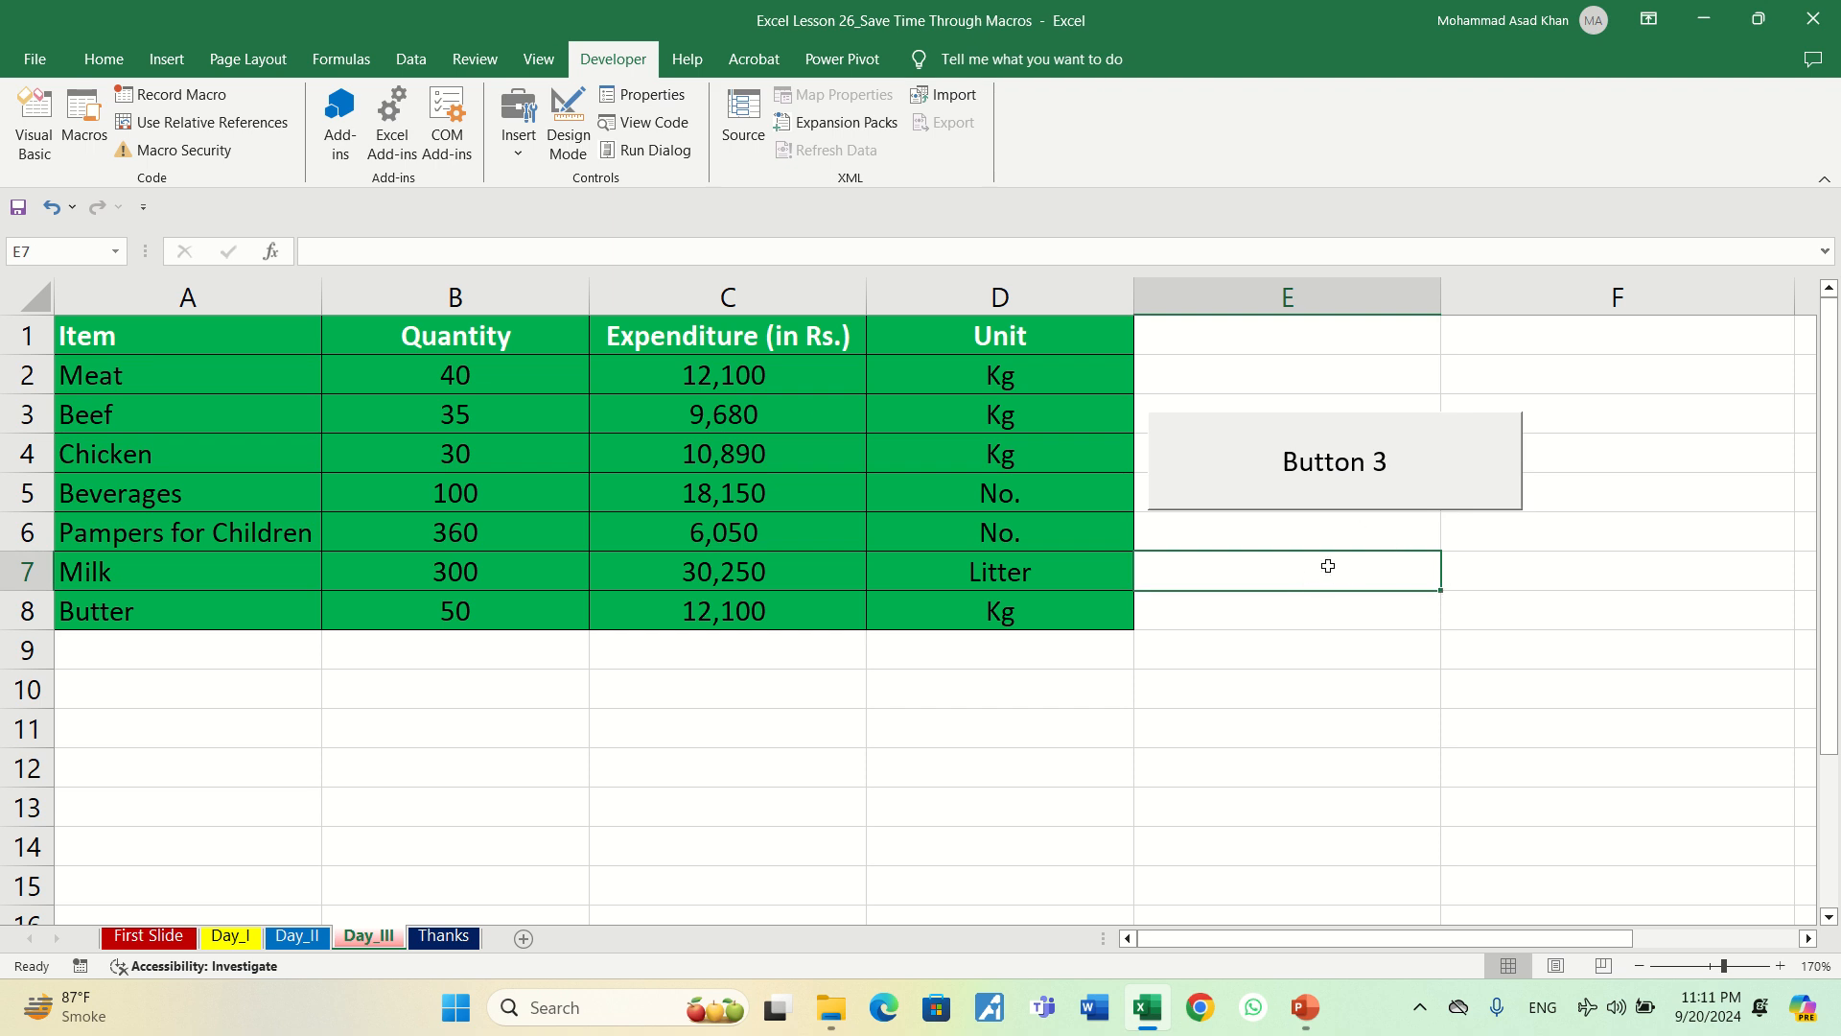
- Change the label of the button on the Day_III sheet to Formatting
right_click(1346, 476)
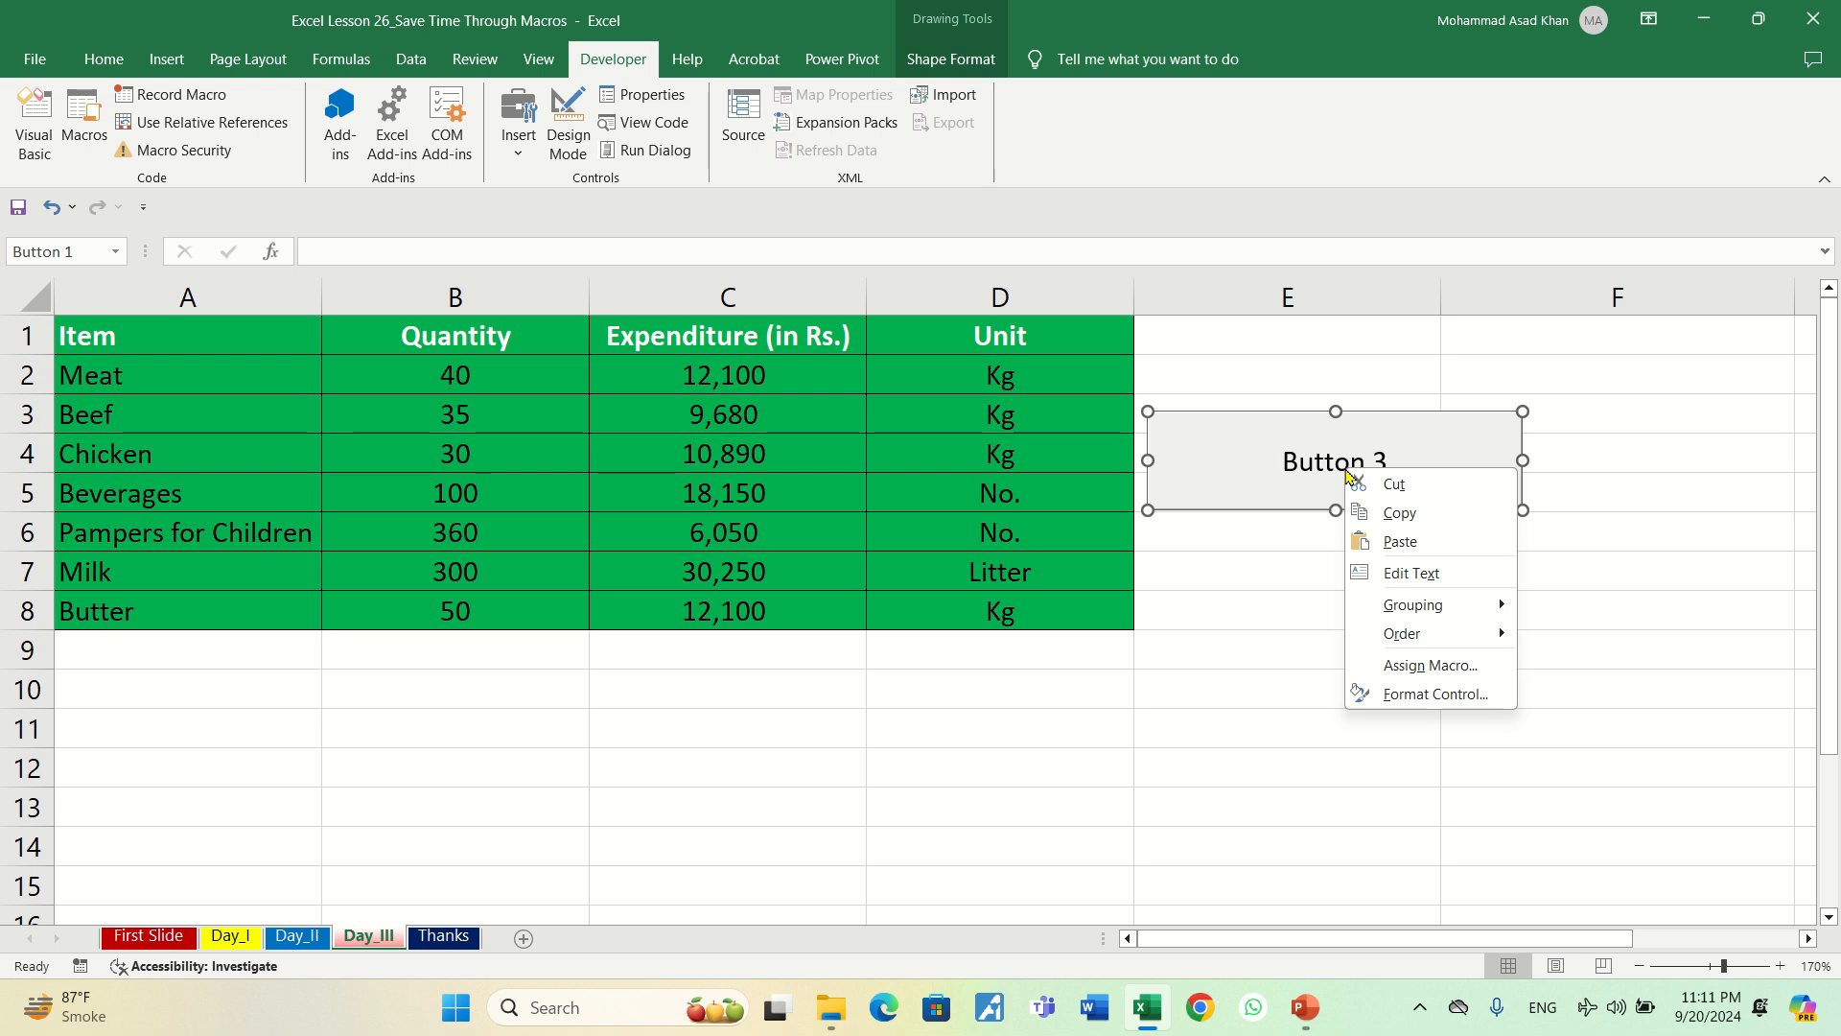
left_click(1410, 574)
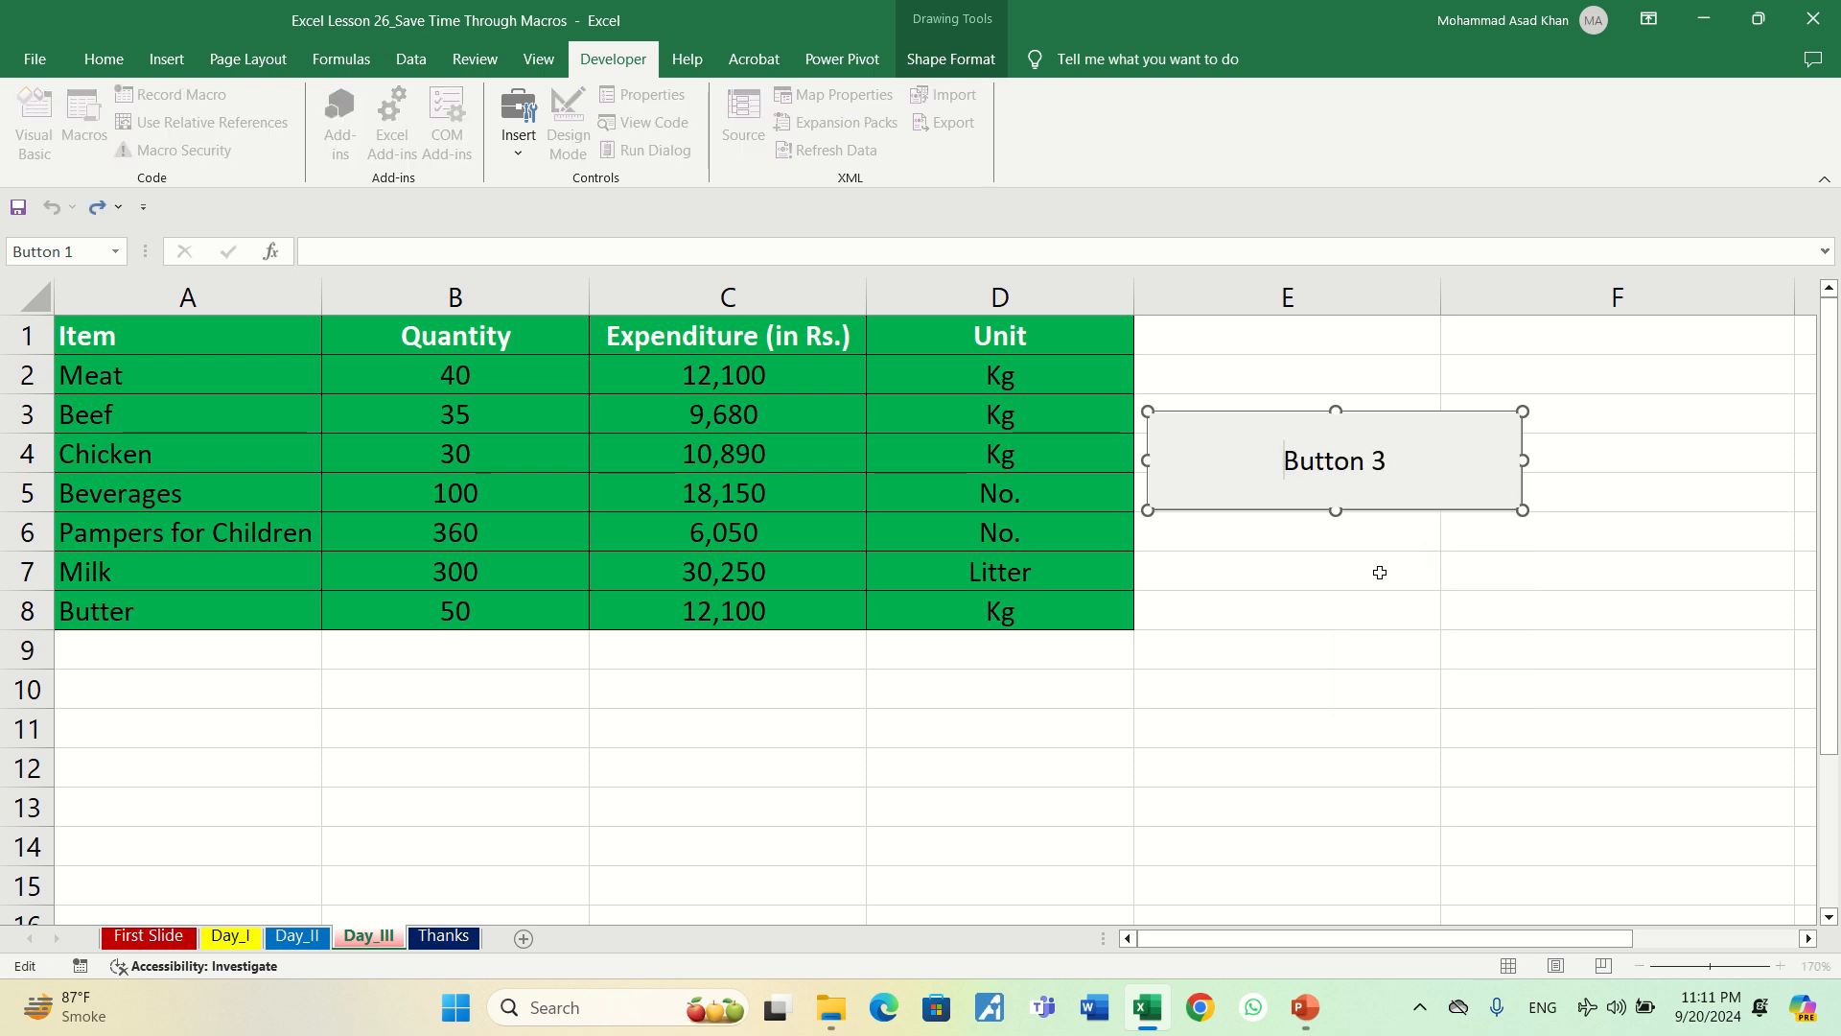
key("shift+Right")
key("shift+Right")
key("shift+Right")
key("shift+Right")
key("shift+Right")
key("shift+Right")
key("shift+Right")
key("shift+Right")
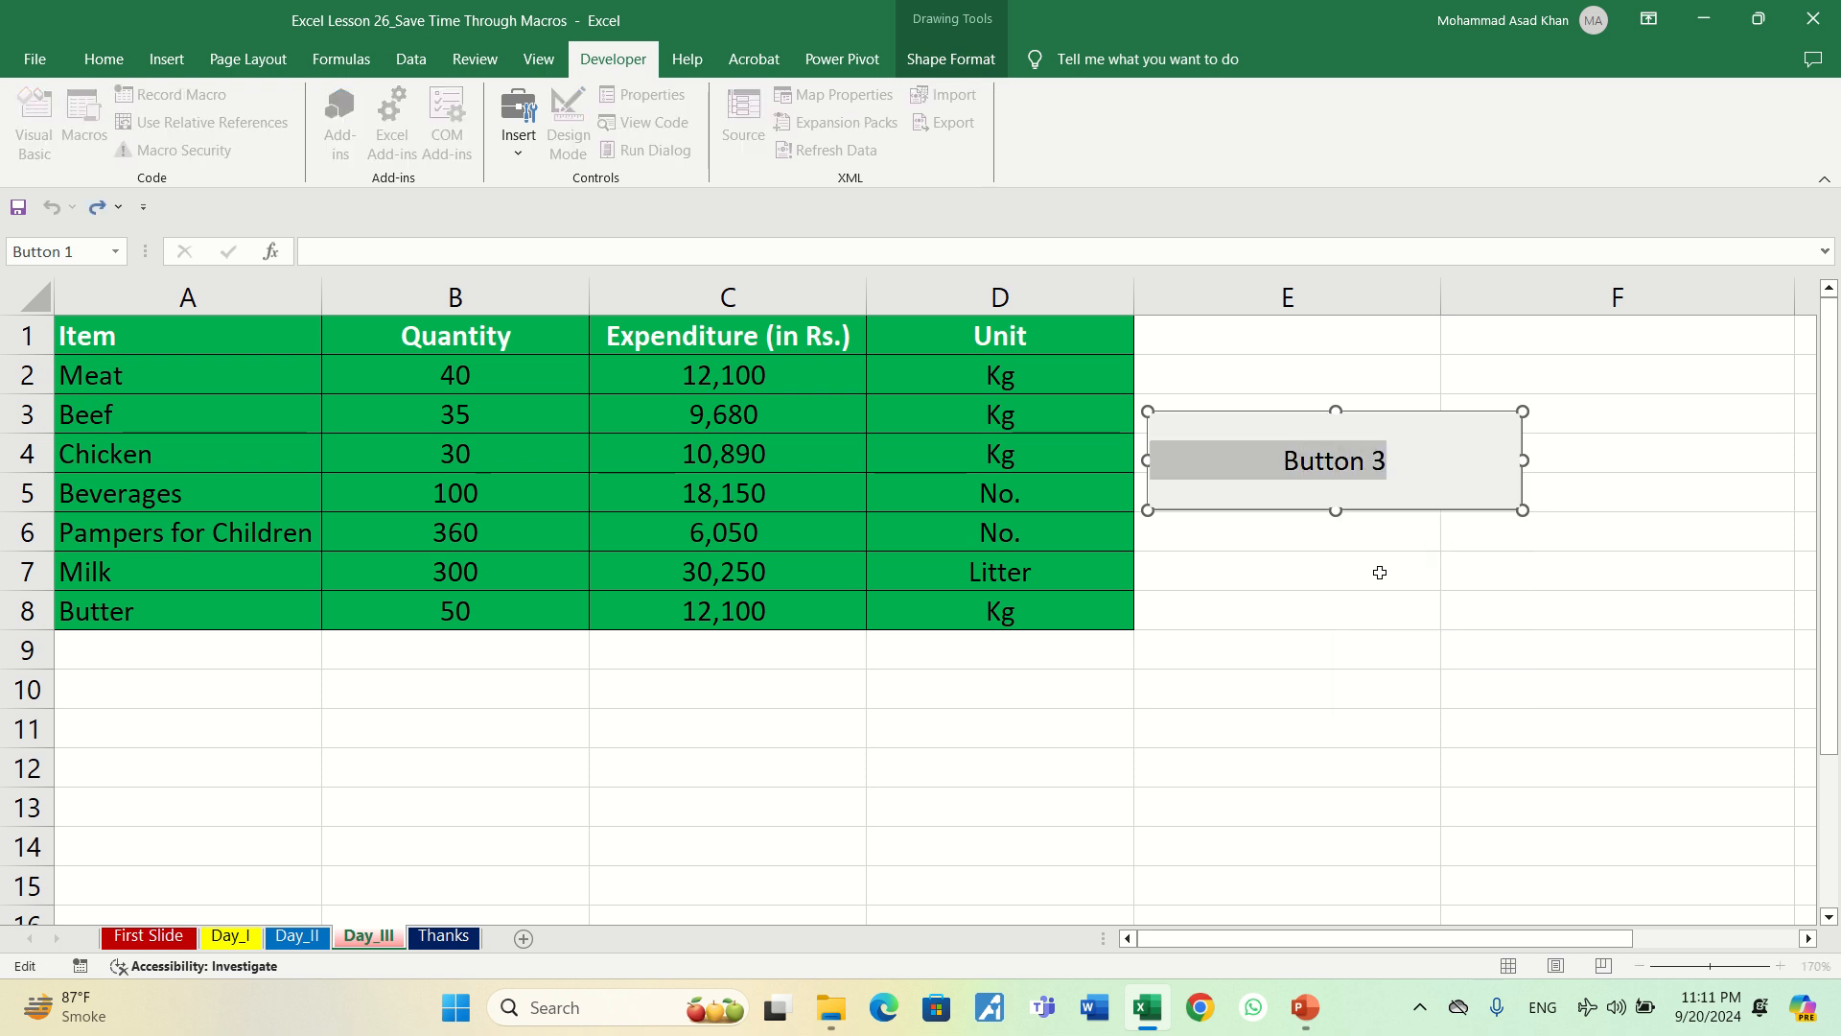
type("Formatting")
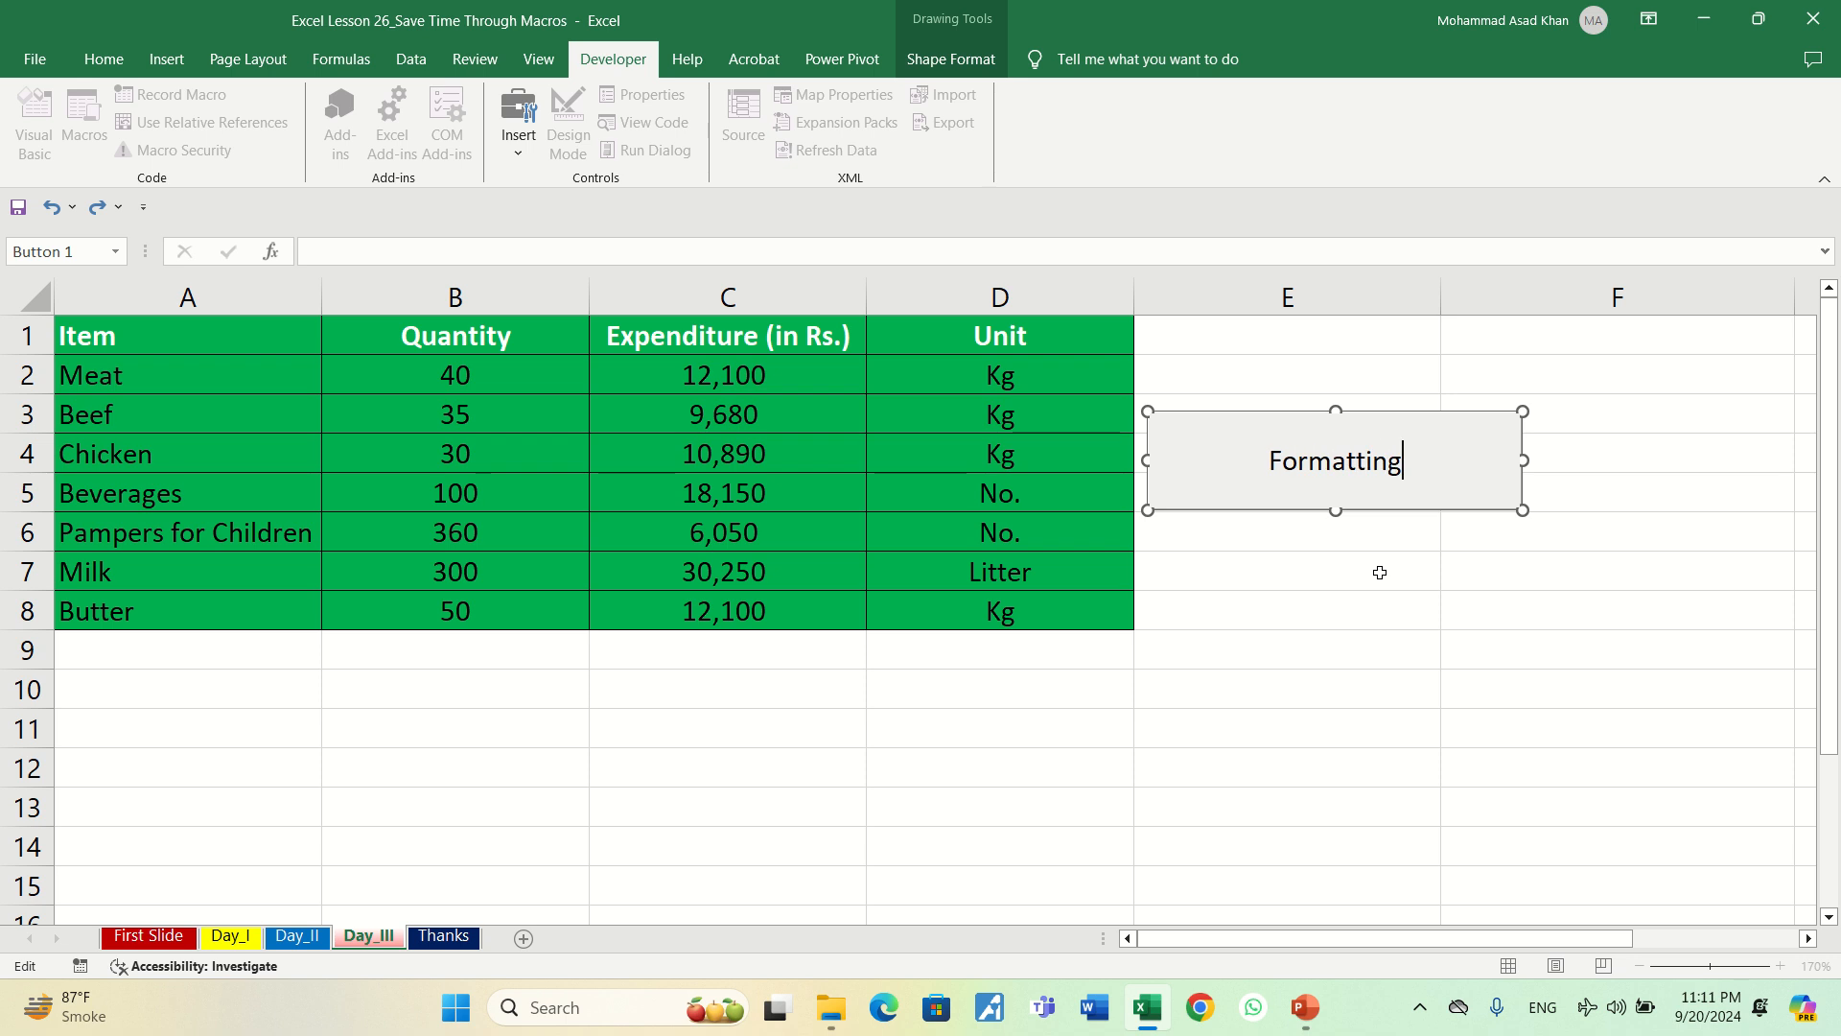
left_click(1468, 569)
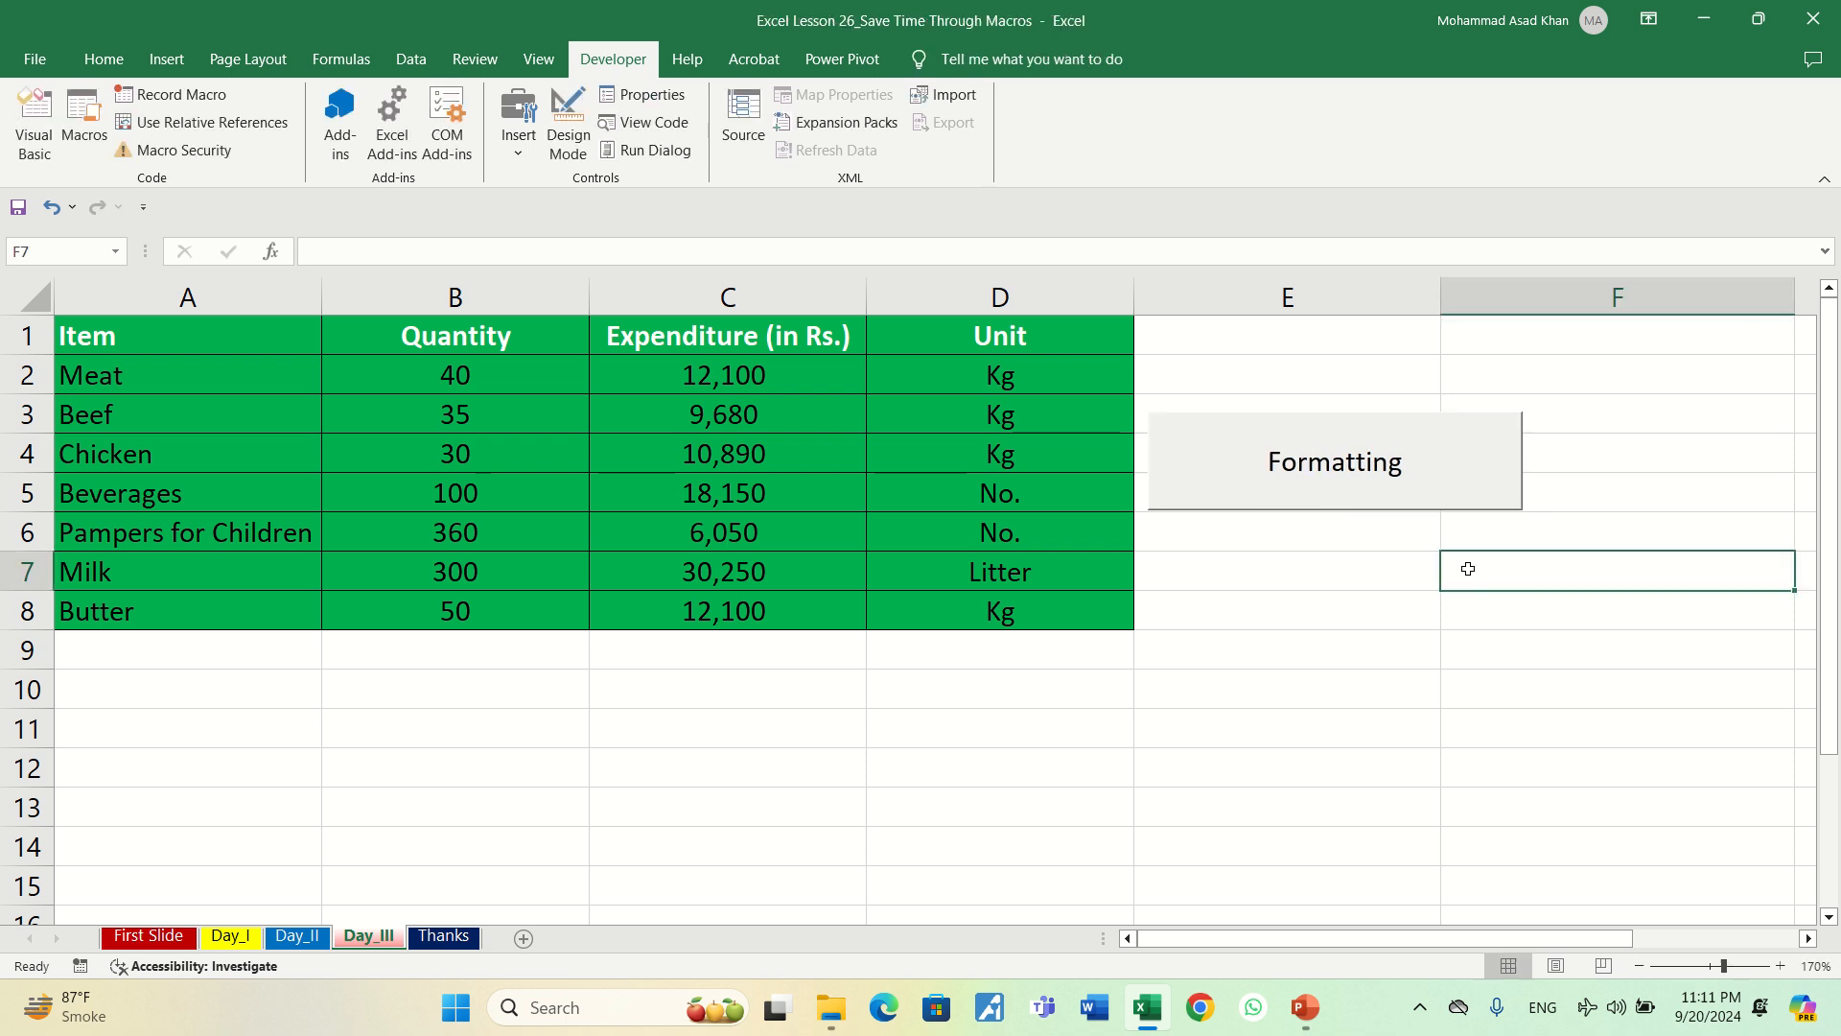
- Run the macro with the Formatting button on Day_III, end the halted run, and move the new chart below the table
left_click(1371, 481)
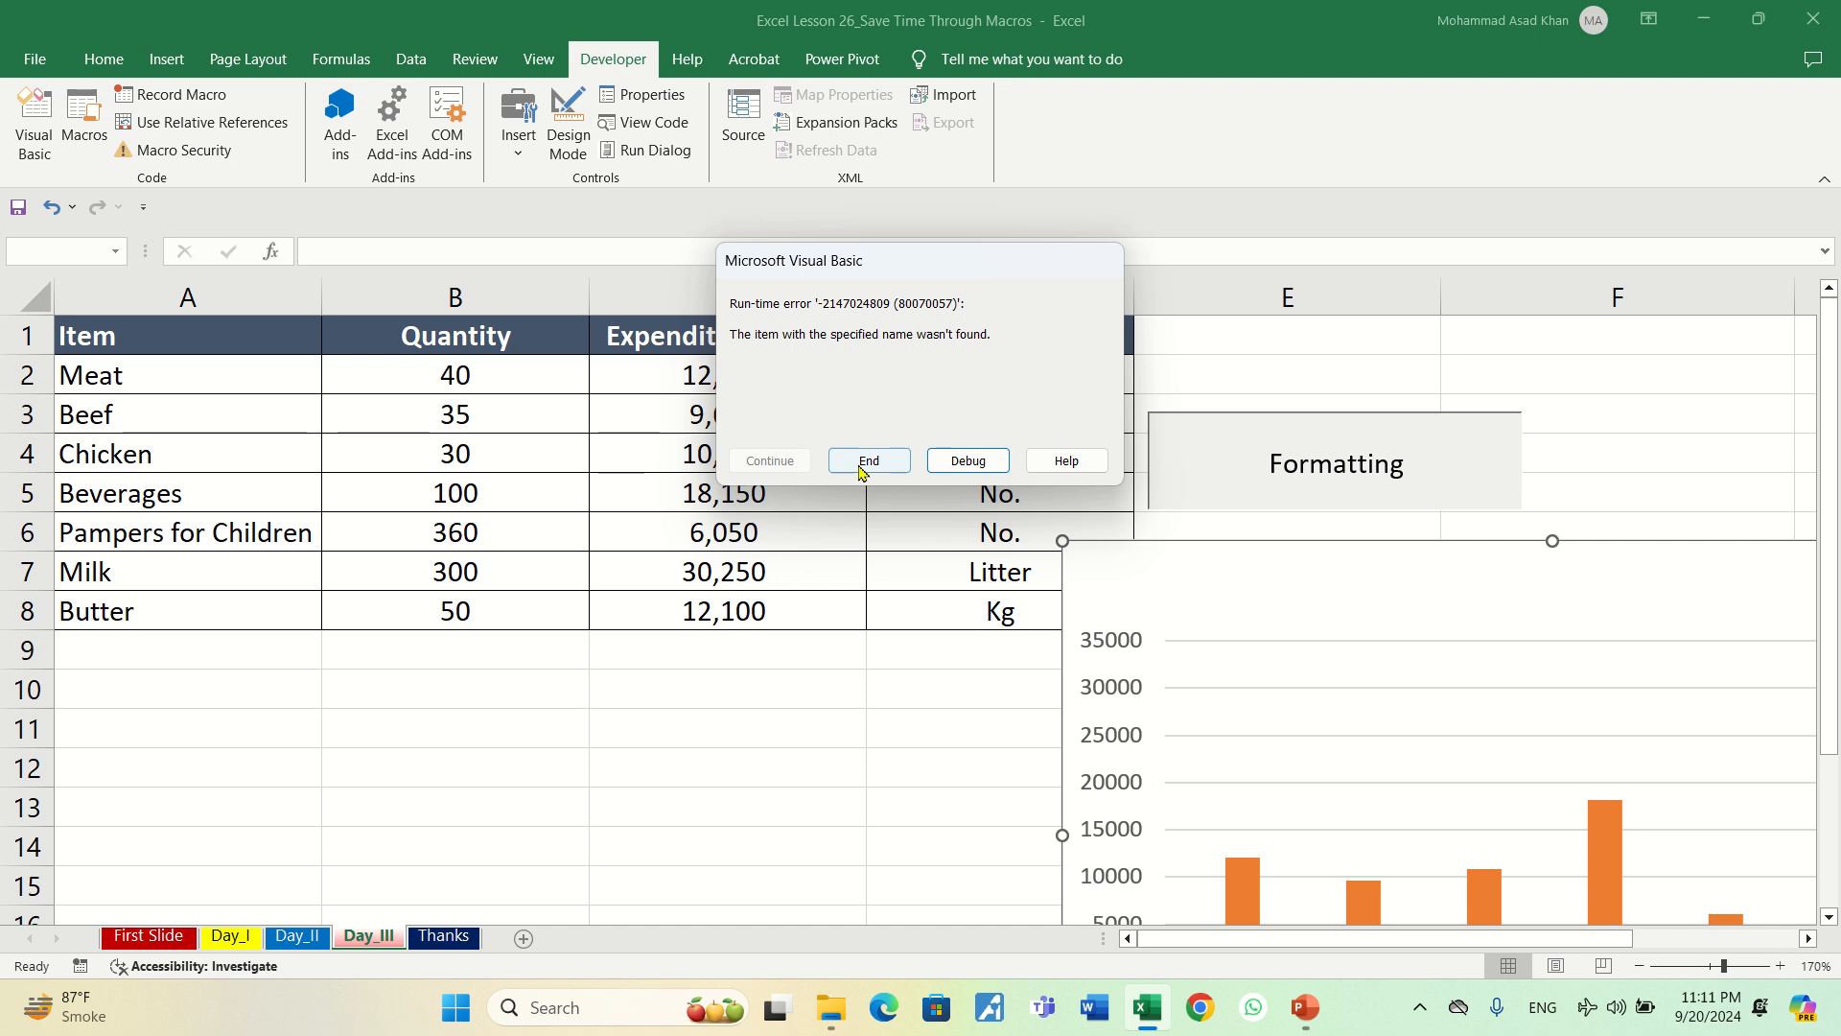
left_click(866, 461)
left_click_drag(1646, 556, 514, 644)
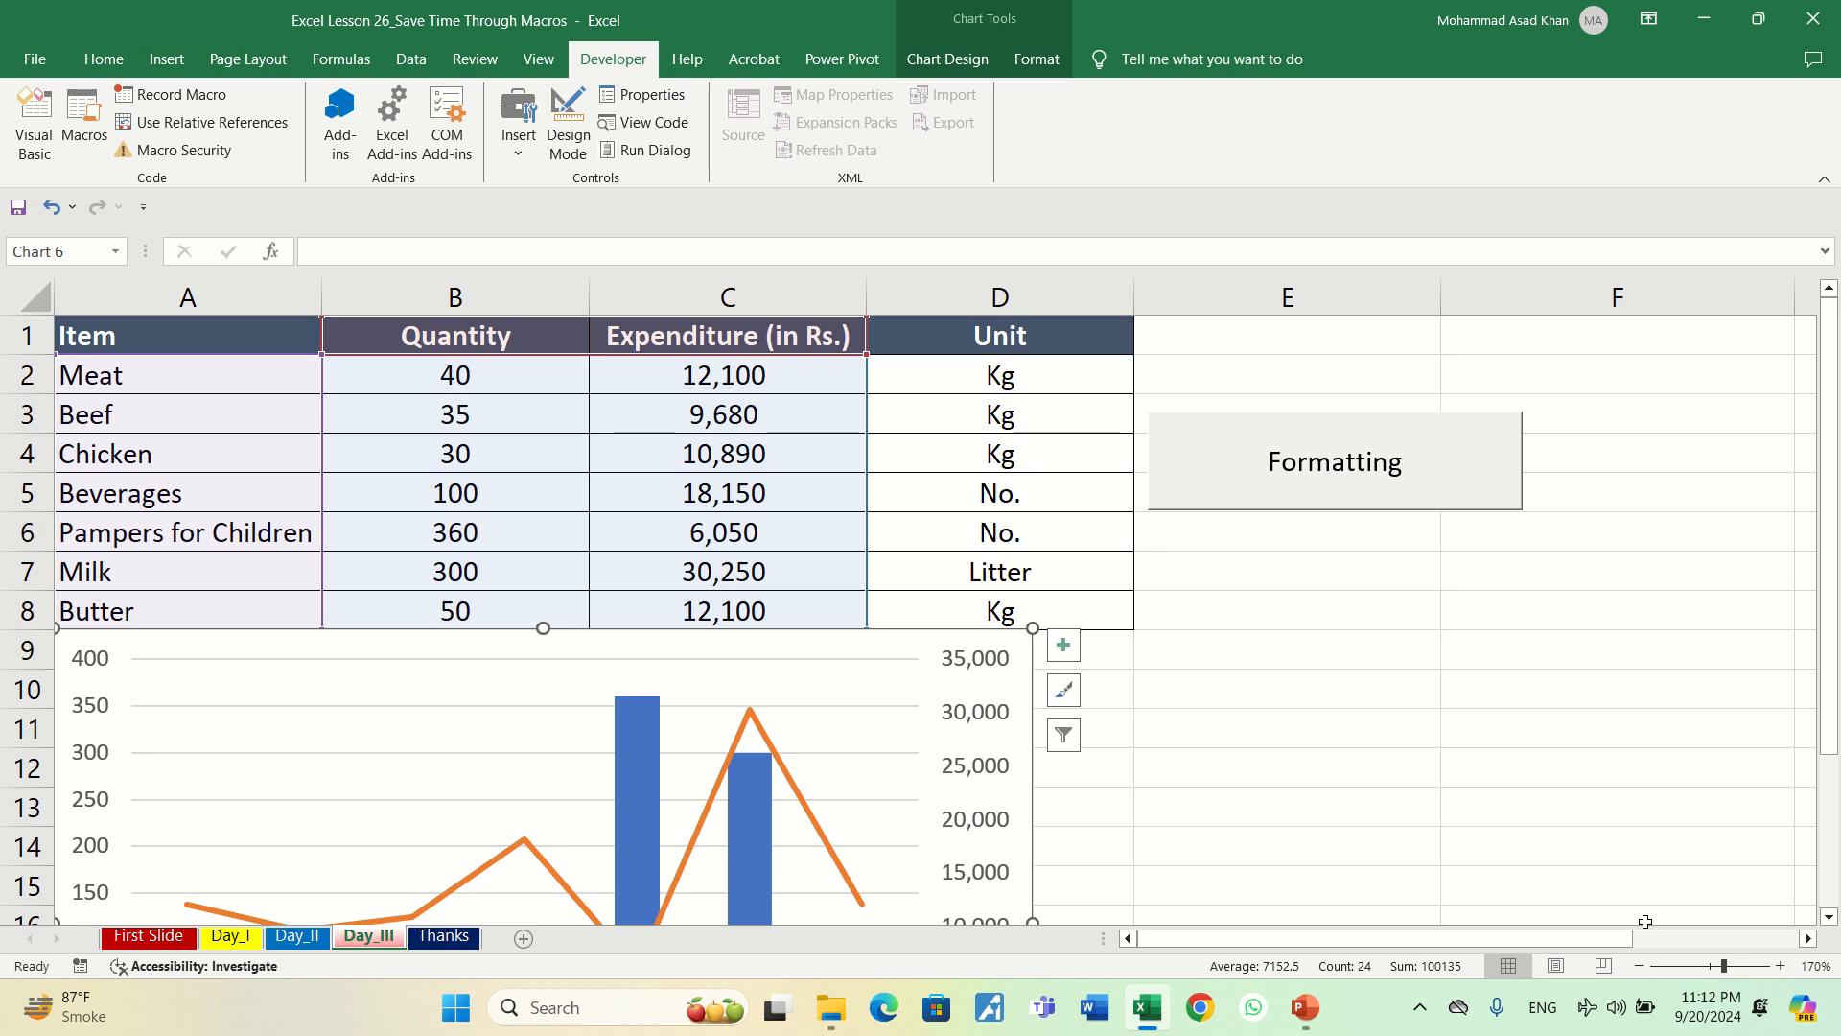
- Examine the formatted table and the whole combo chart on the Day_III sheet at 120% zoom
left_click(1640, 967)
left_click(1640, 966)
left_click(1640, 967)
left_click(1639, 967)
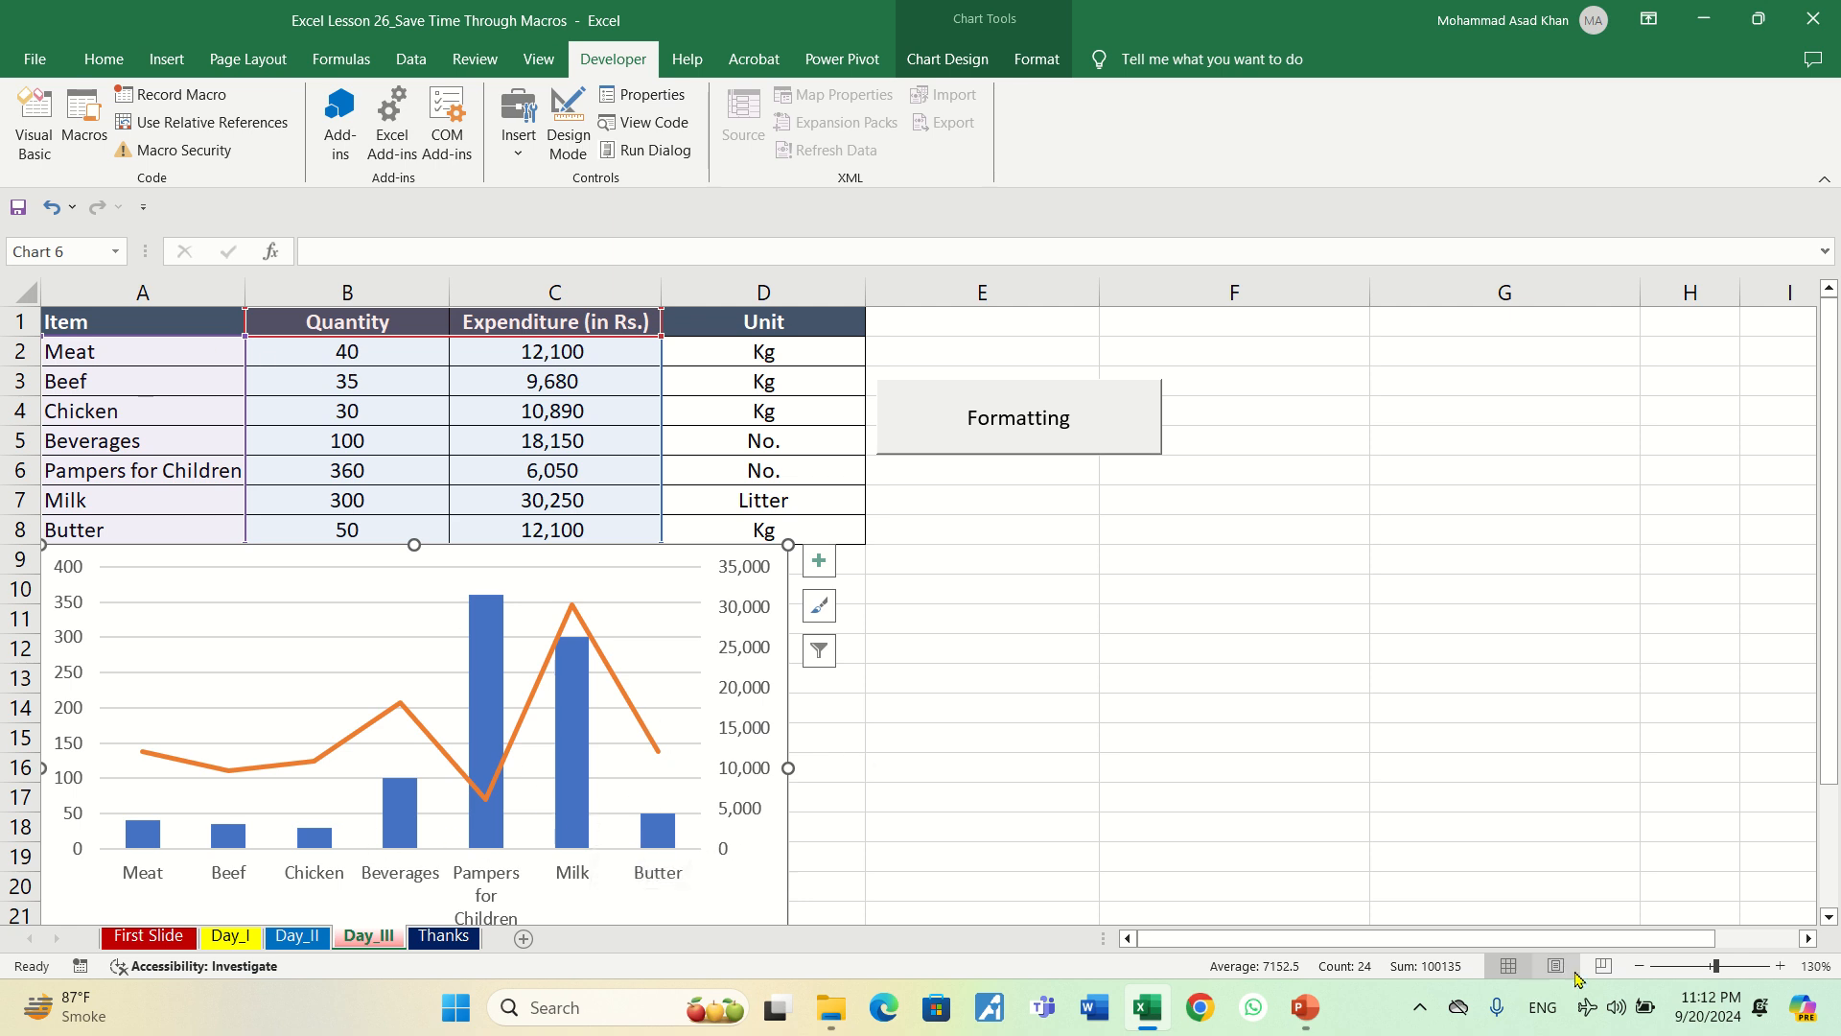
left_click(1639, 965)
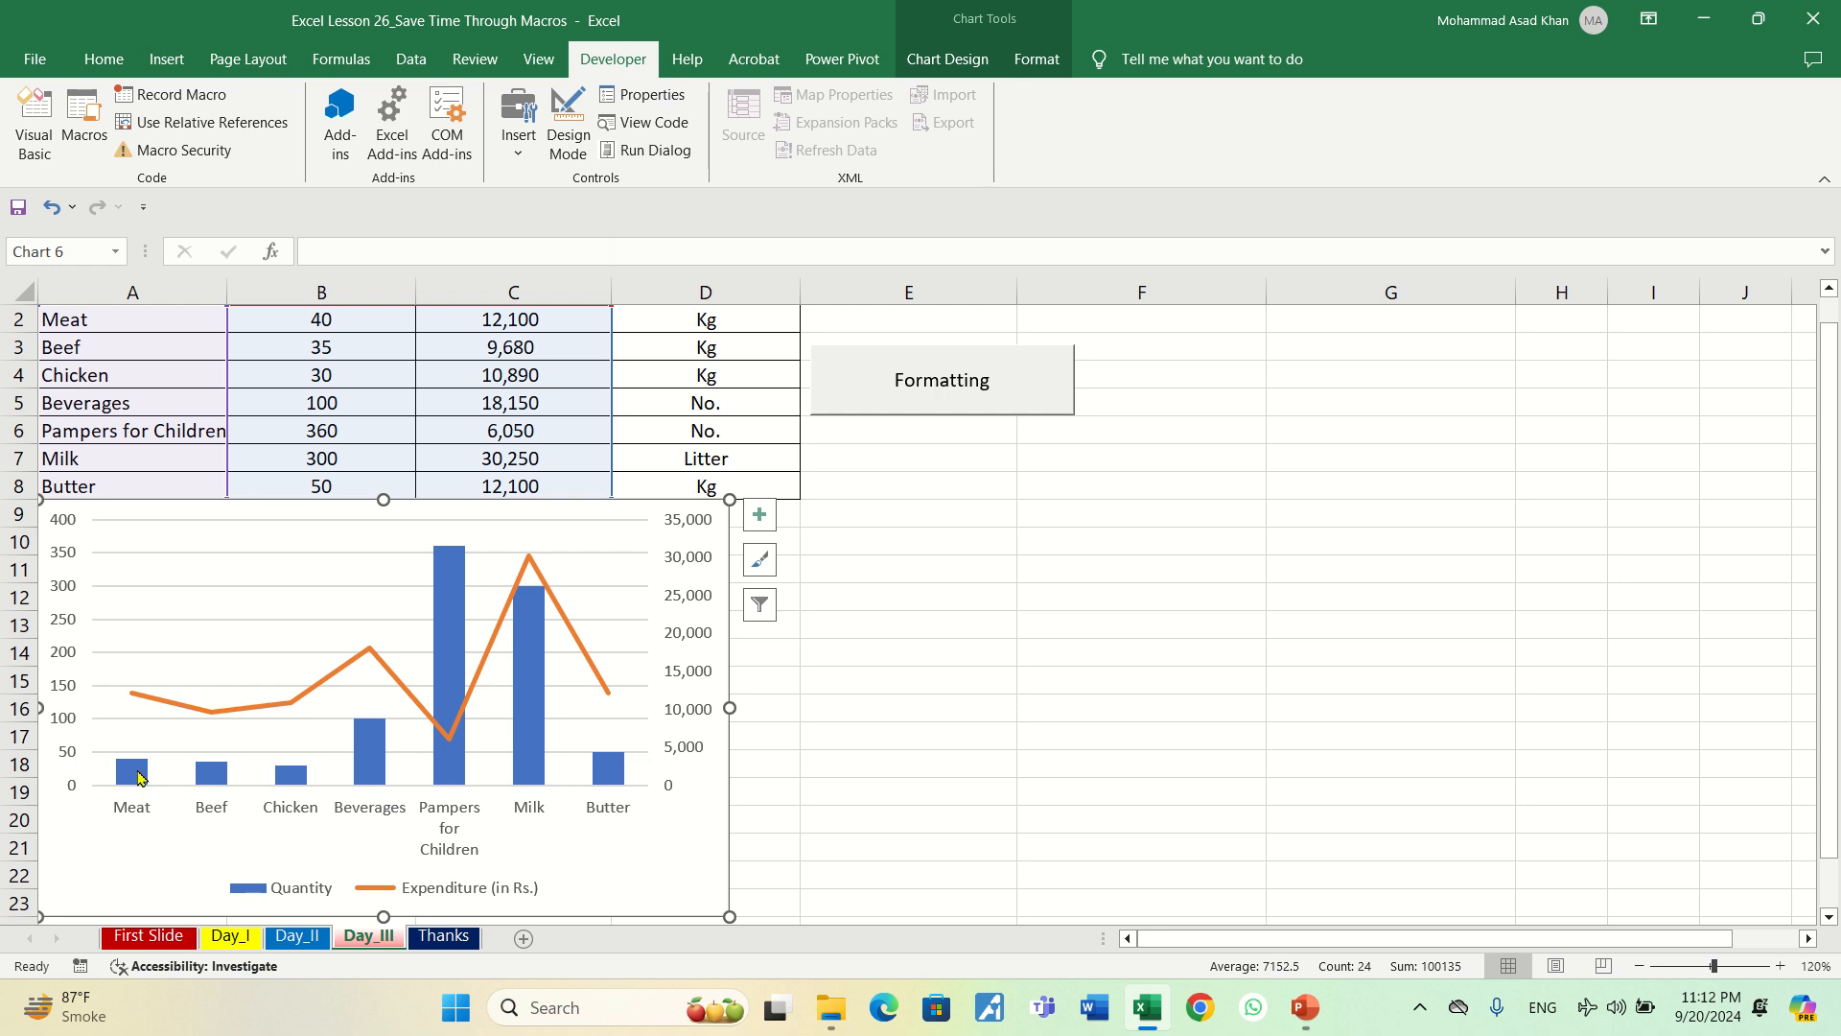
mouse_move(129, 767)
mouse_move(610, 704)
left_click_drag(1829, 642, 1830, 614)
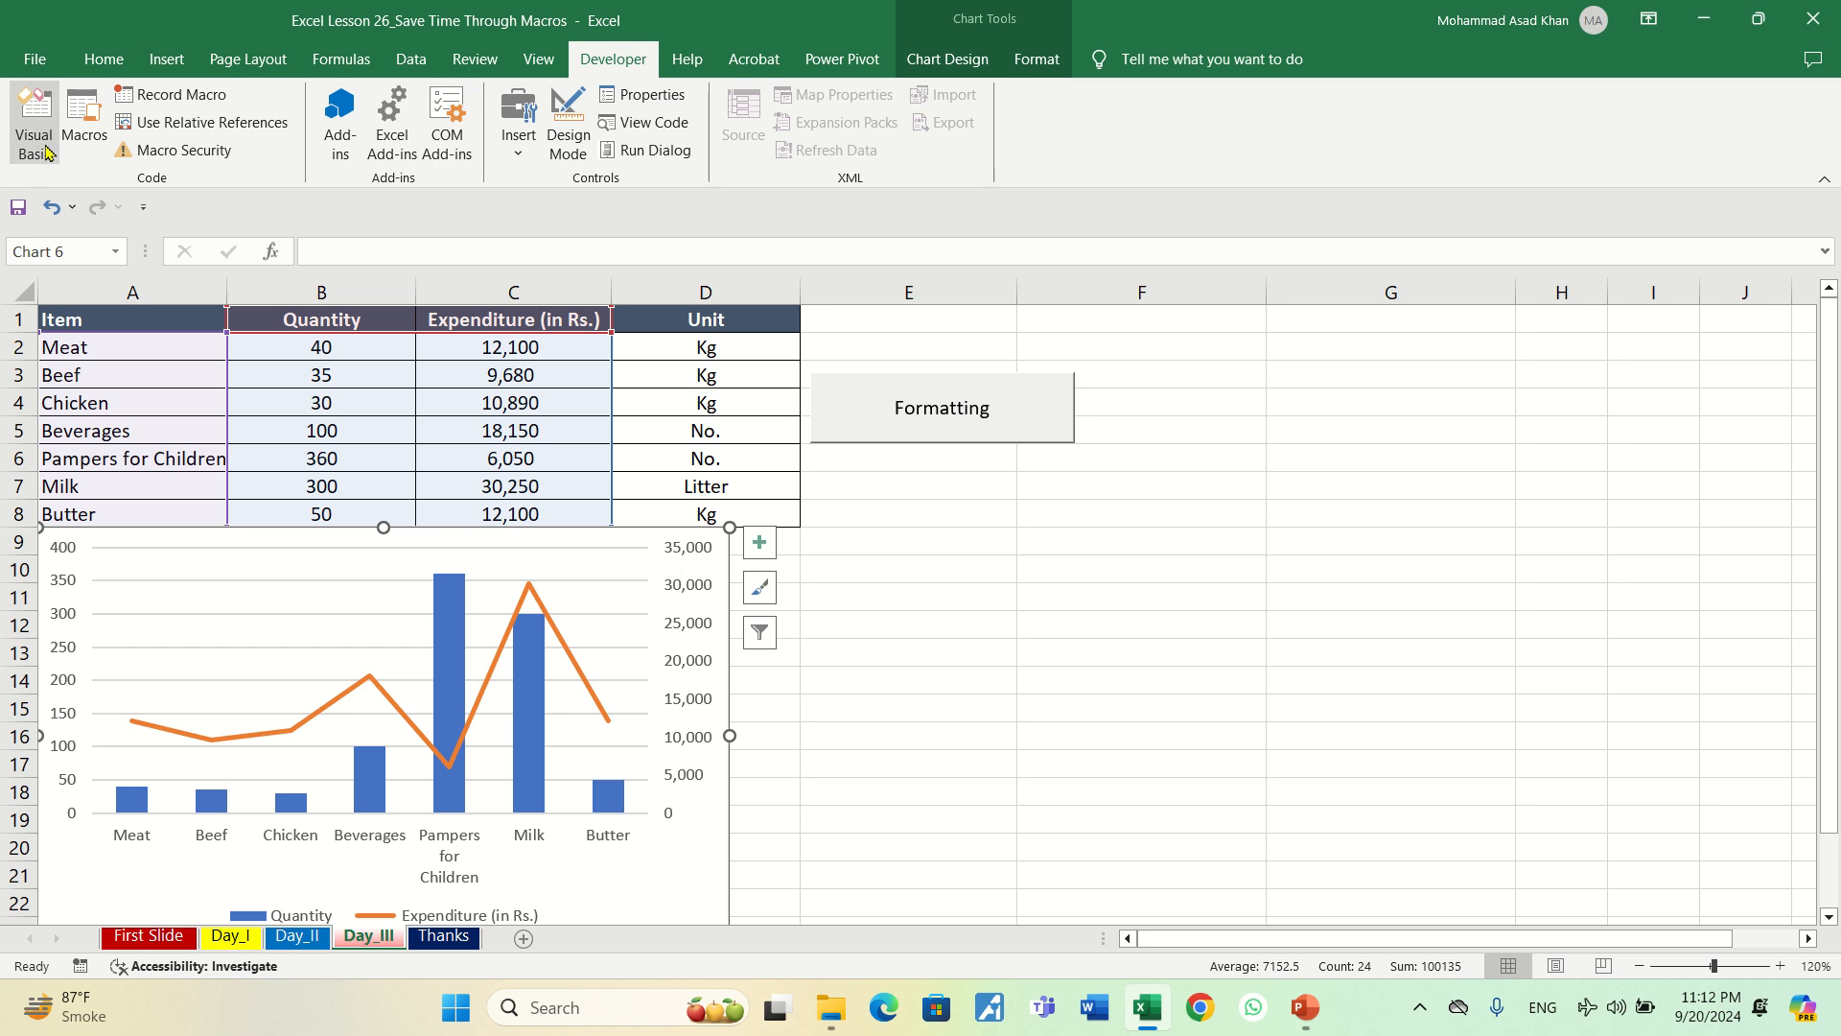
- Review the Formatting macro's VBA code through to its end, close the code editor, and show the Thanks sheet
left_click(81, 130)
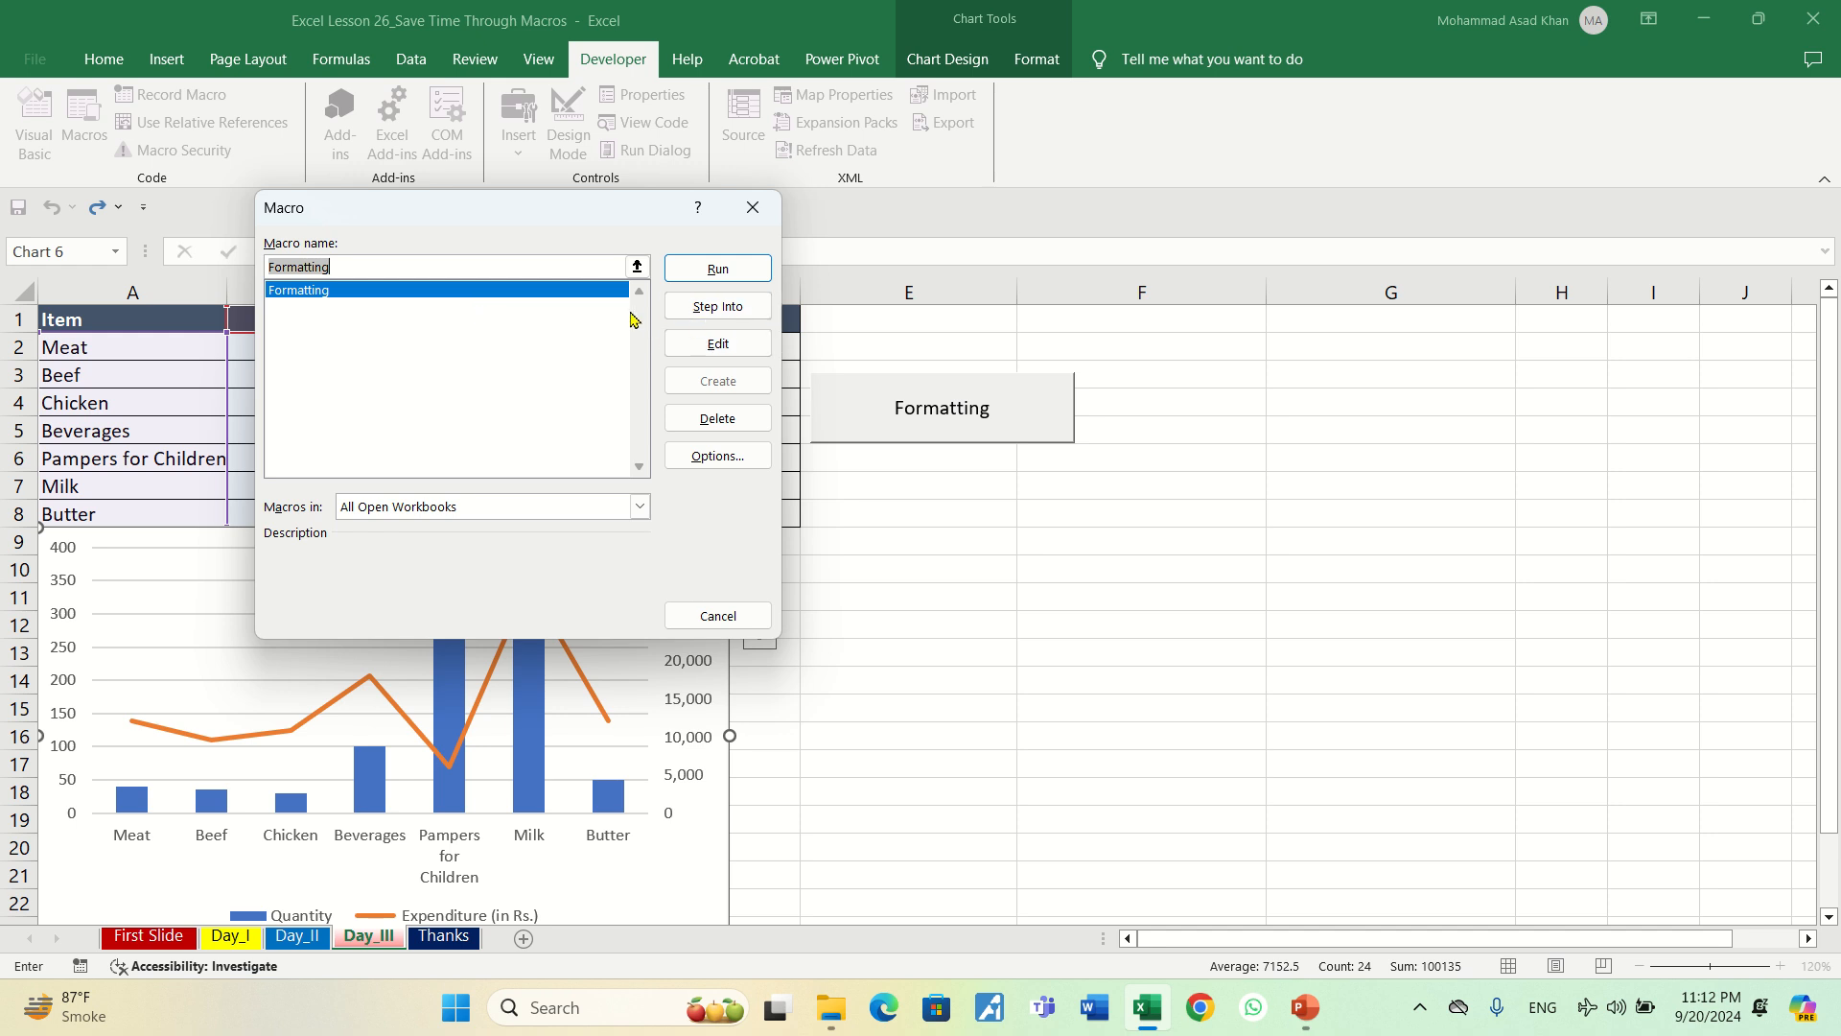
left_click(717, 343)
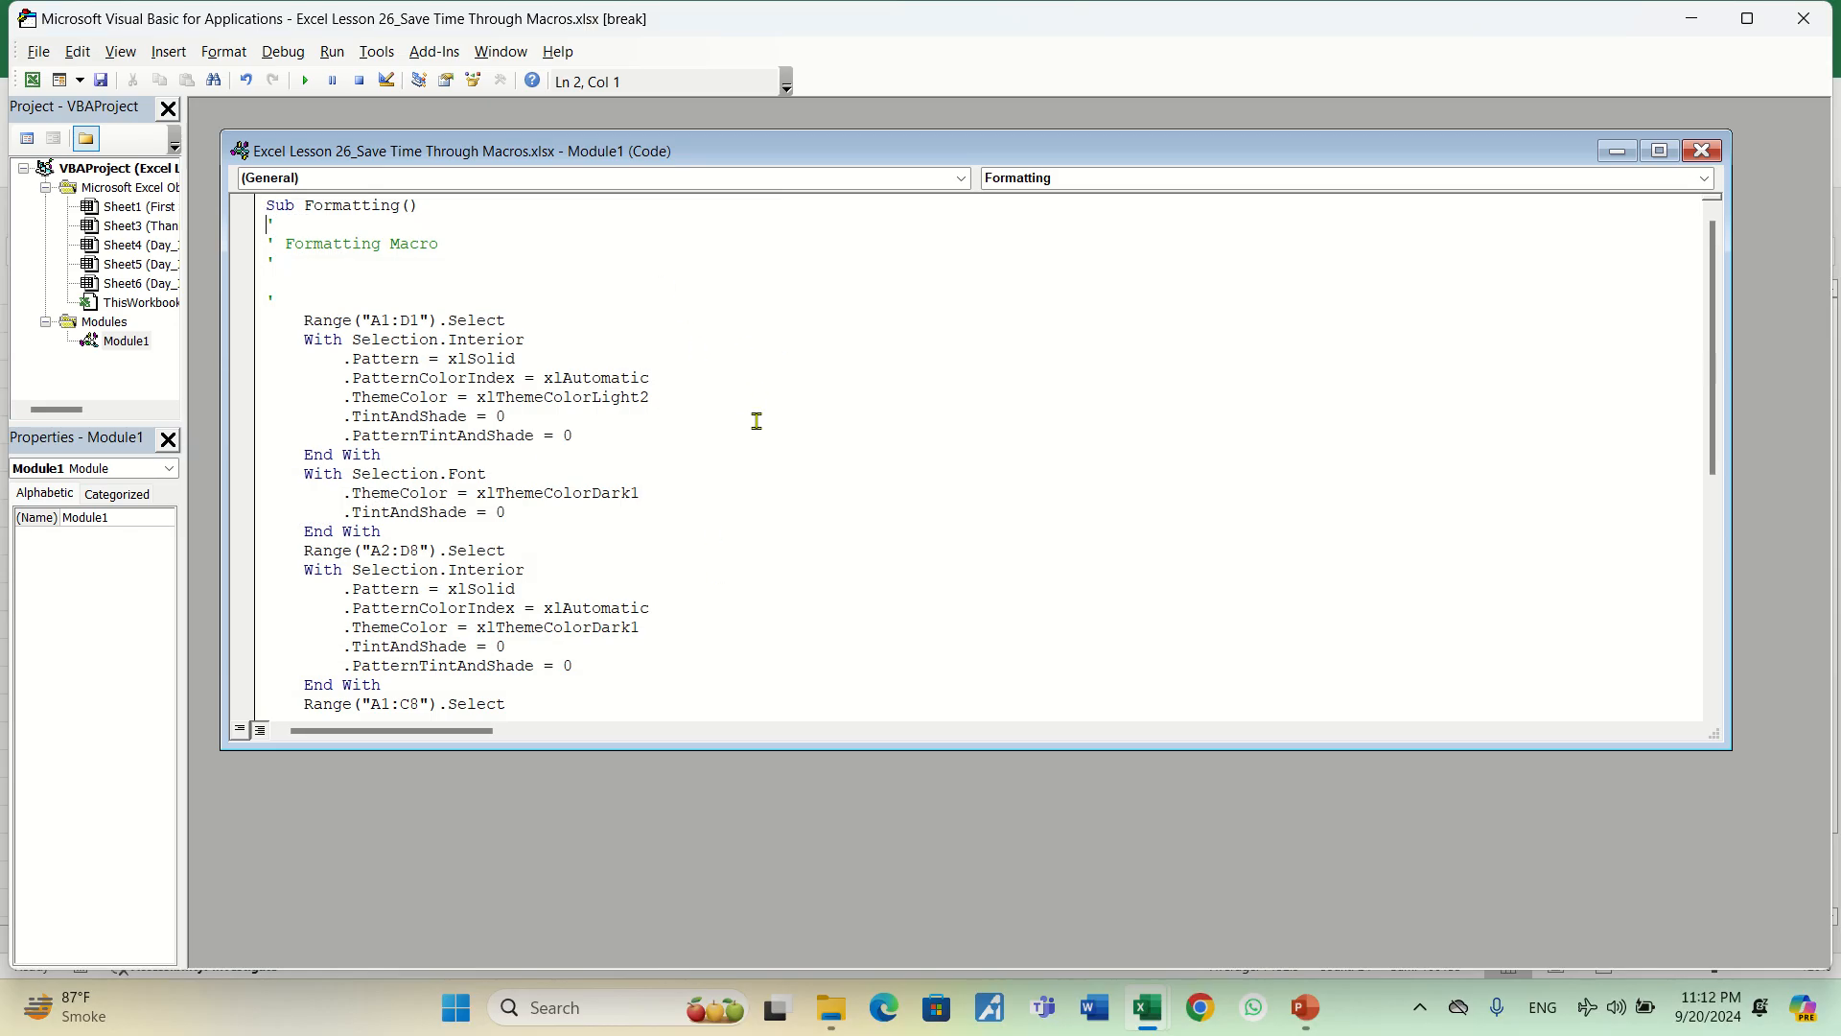
left_click_drag(1717, 288, 1719, 562)
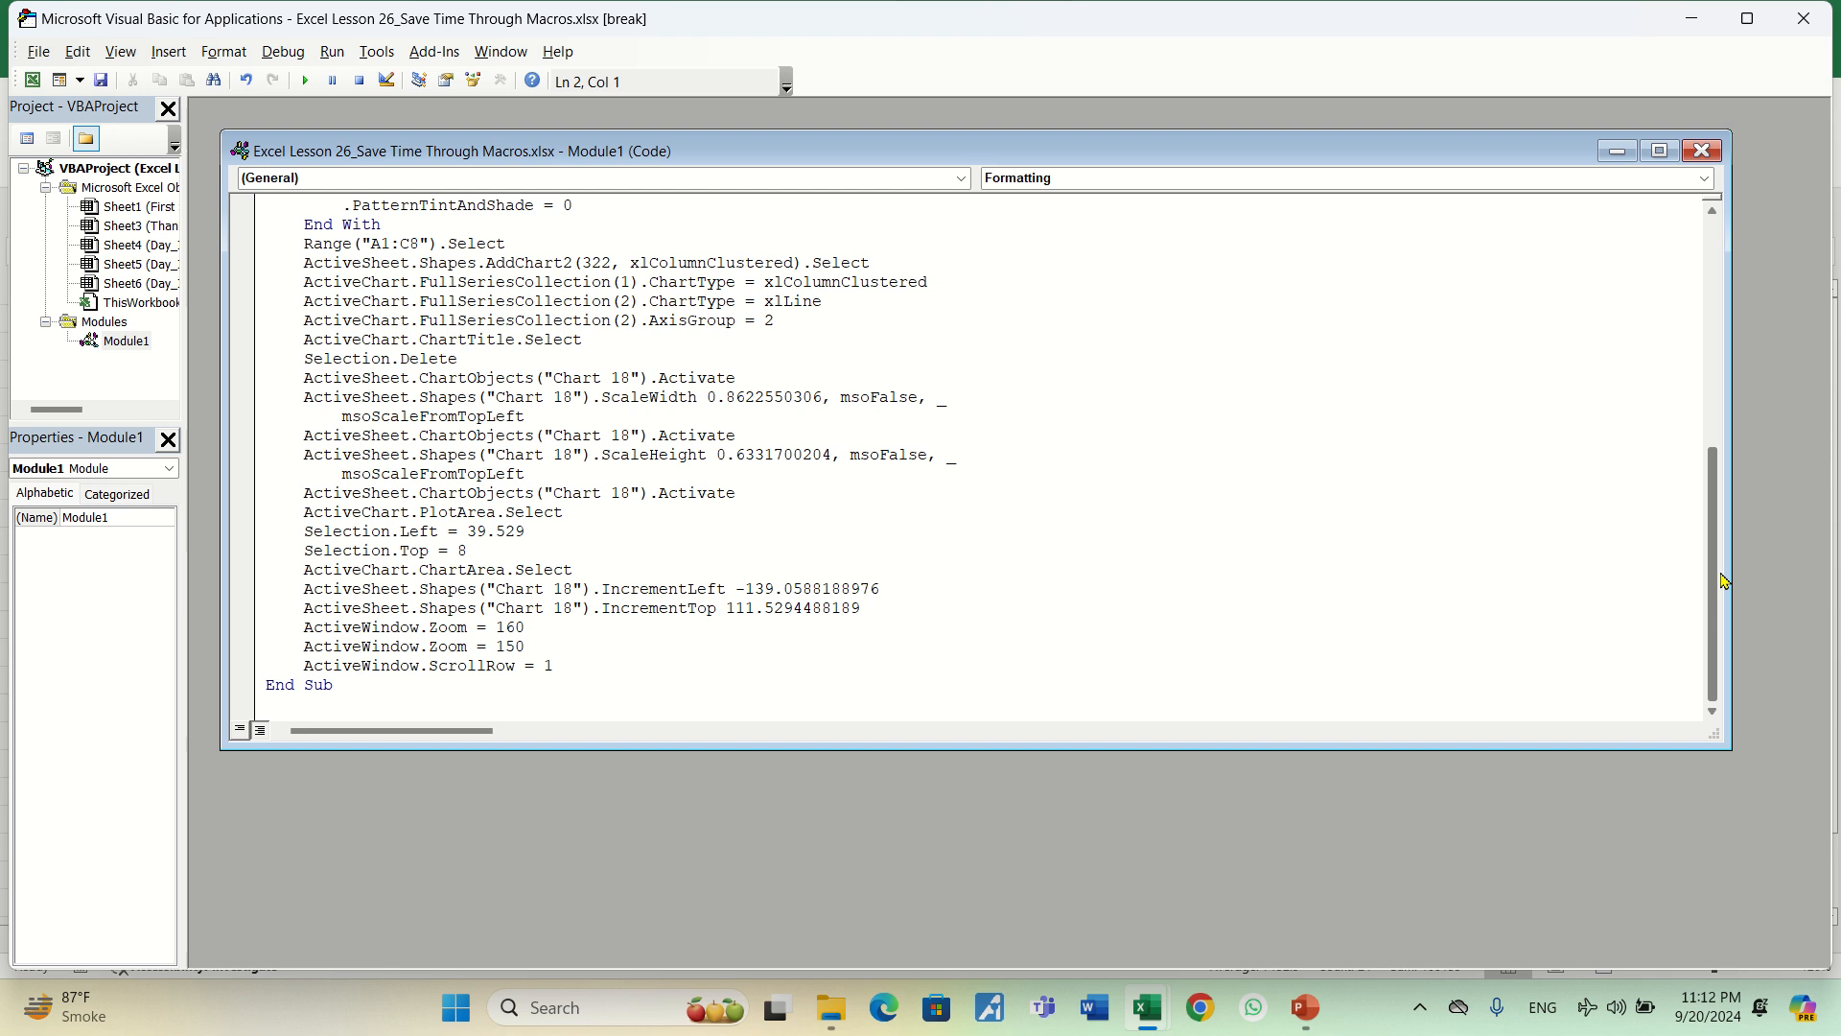
left_click(1805, 19)
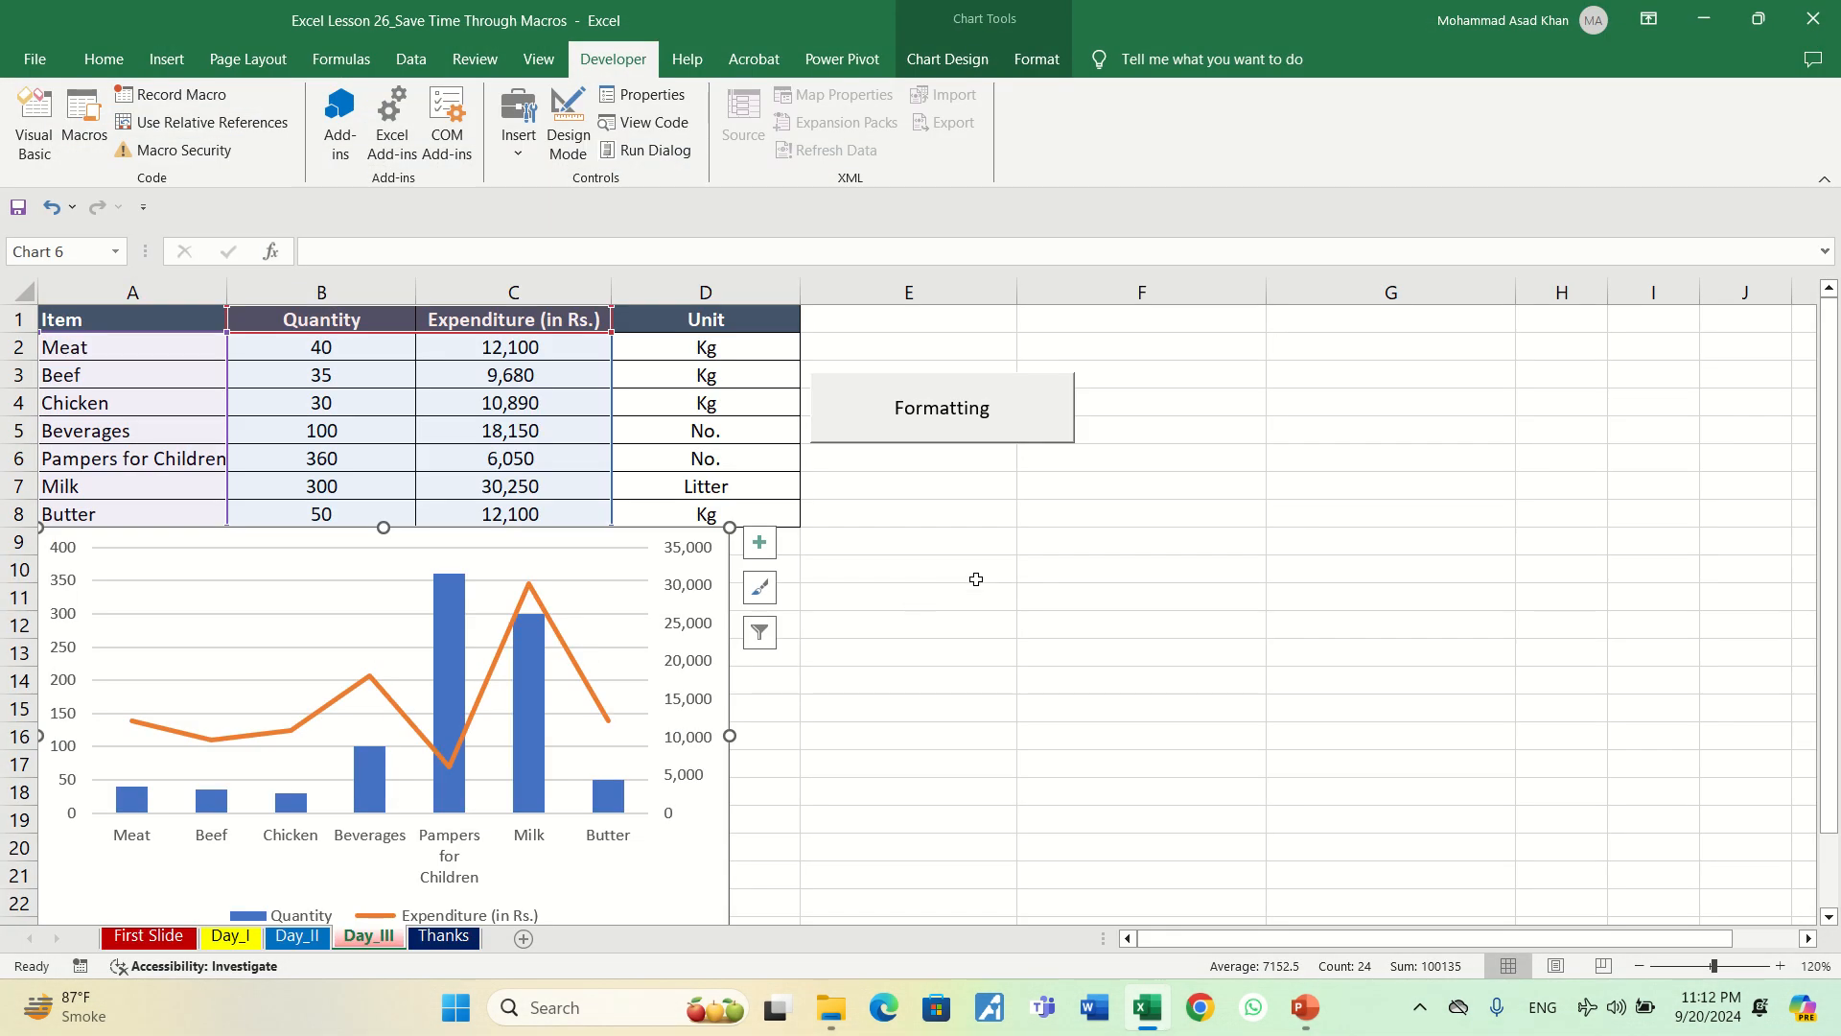
left_click(457, 939)
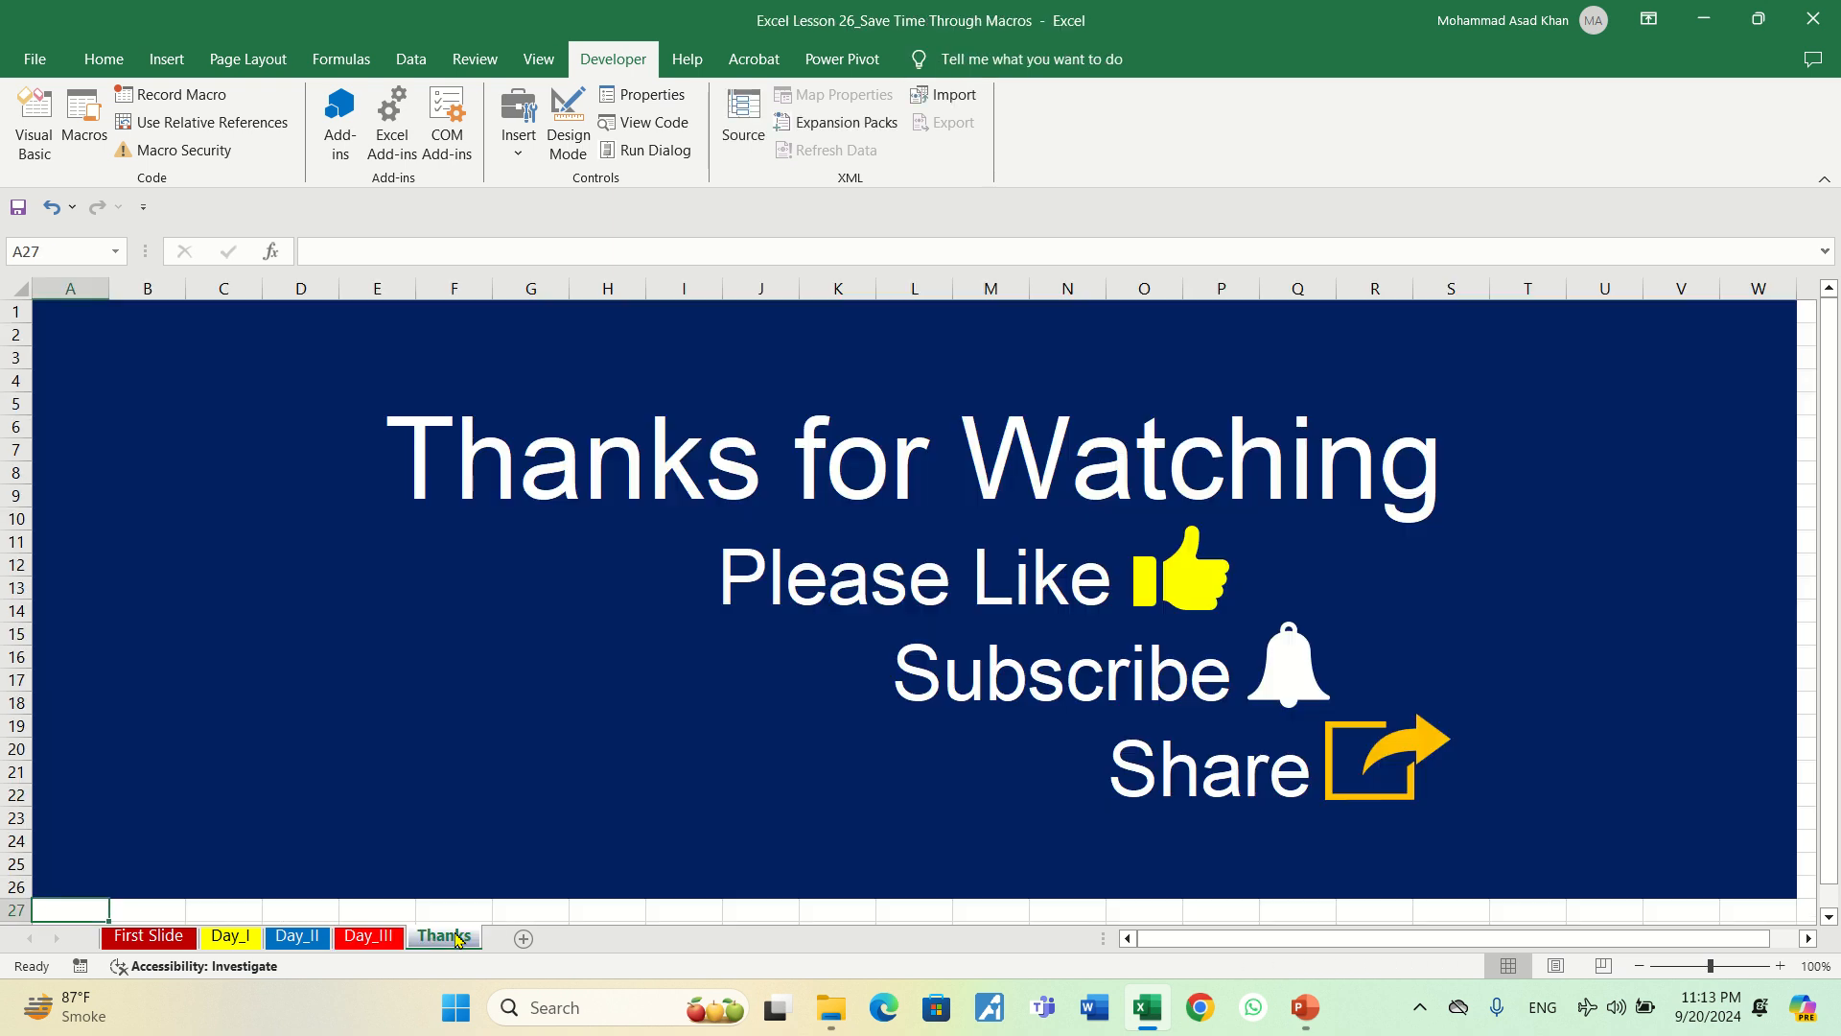